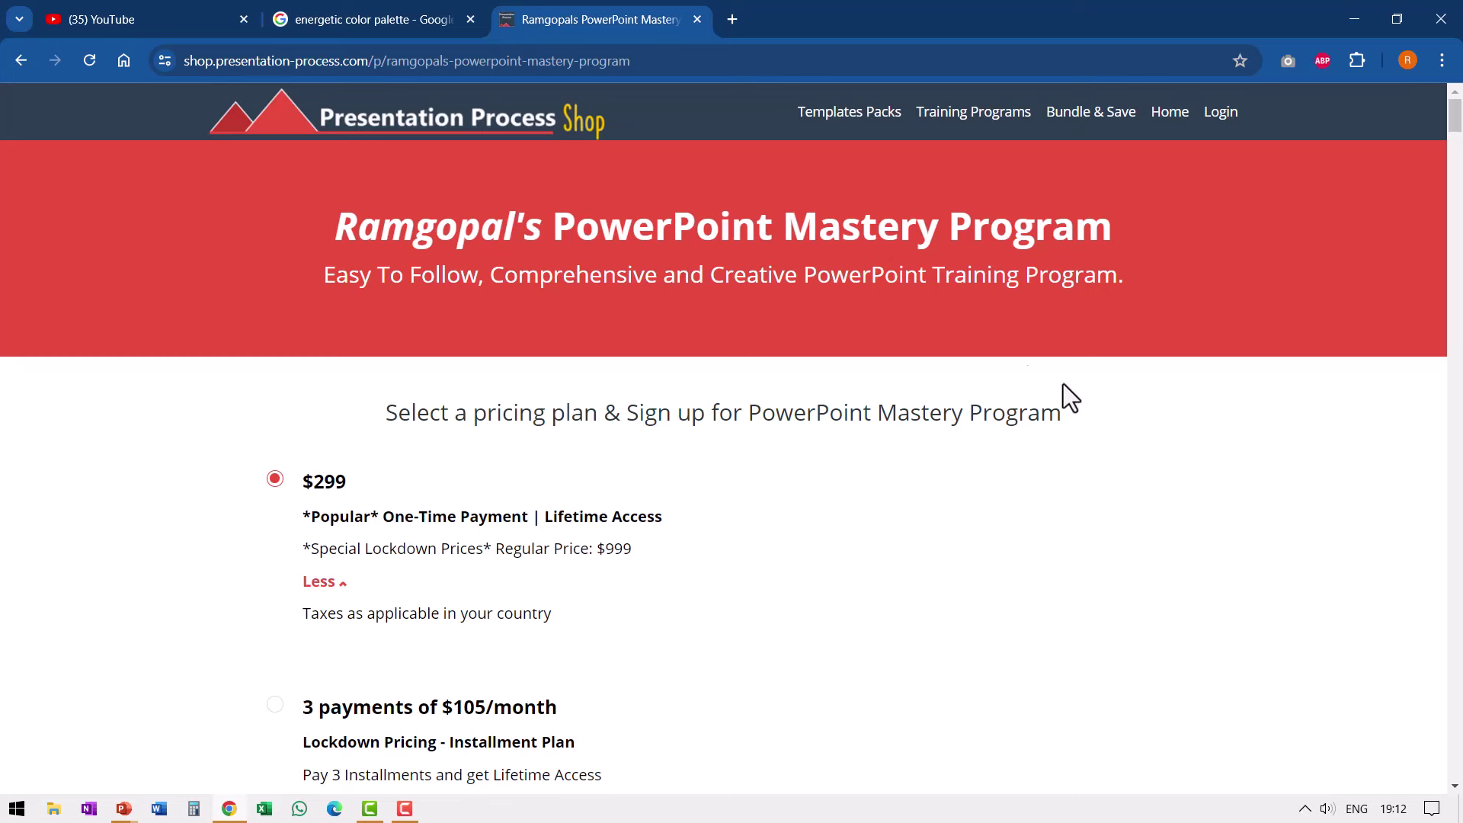
Back in PowerPoint, duplicate the first three-arrow slide
{"action": "key", "text": "alt+Tab"}
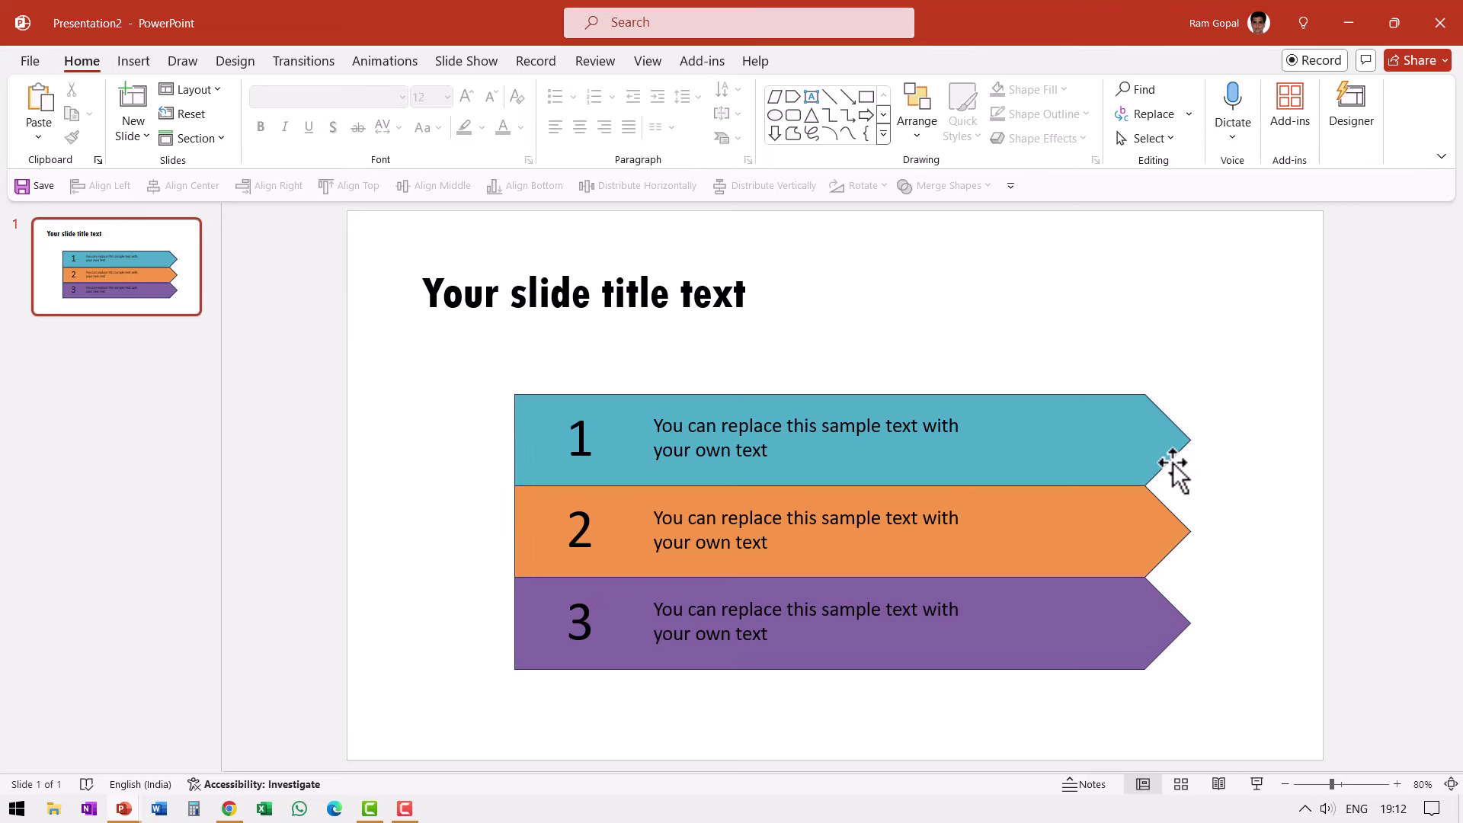
{"action": "right_click", "coordinate": [148, 300]}
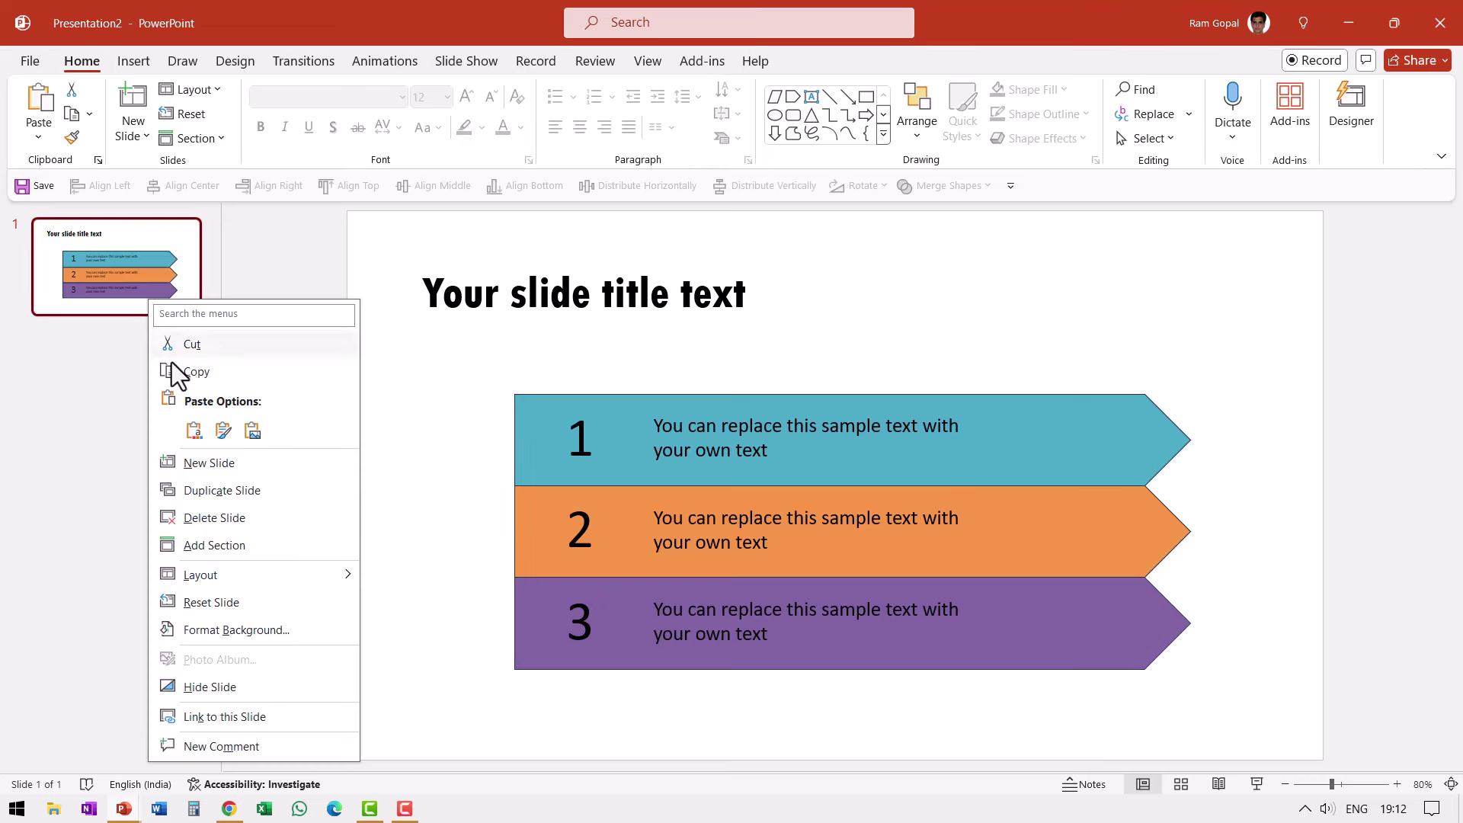
{"action": "left_click", "coordinate": [214, 499]}
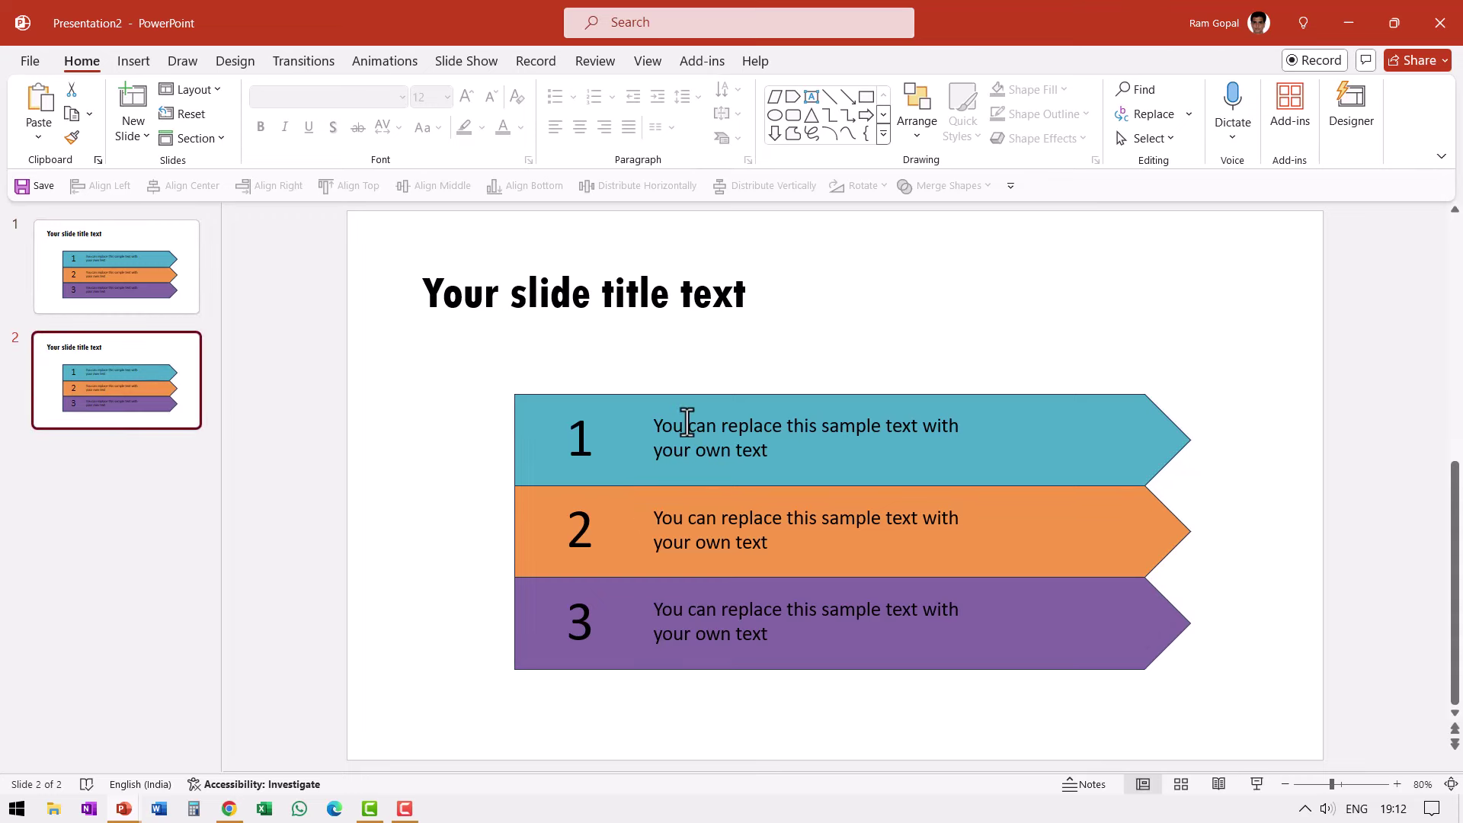
Delete the number boxes 1–3 and the sample text from the copied slide's arrow bands
{"action": "left_click", "coordinate": [682, 417]}
{"action": "left_click", "coordinate": [578, 431], "text": "shift"}
{"action": "left_click", "coordinate": [559, 528], "text": "shift"}
{"action": "left_click", "coordinate": [583, 525], "text": "shift"}
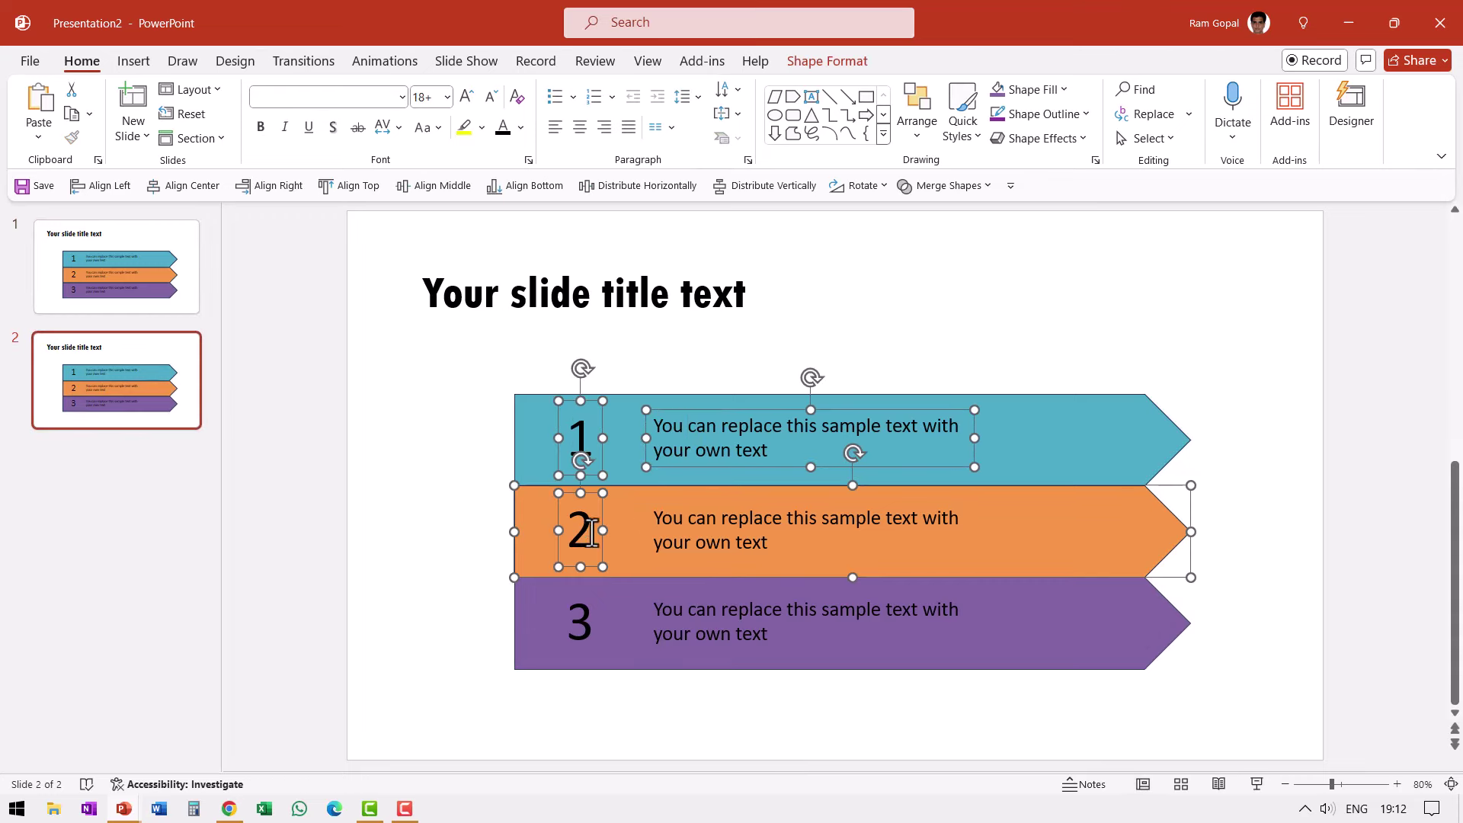
{"action": "left_click", "coordinate": [620, 529], "text": "shift"}
{"action": "left_click", "coordinate": [668, 526], "text": "shift"}
{"action": "left_click", "coordinate": [583, 617], "text": "shift"}
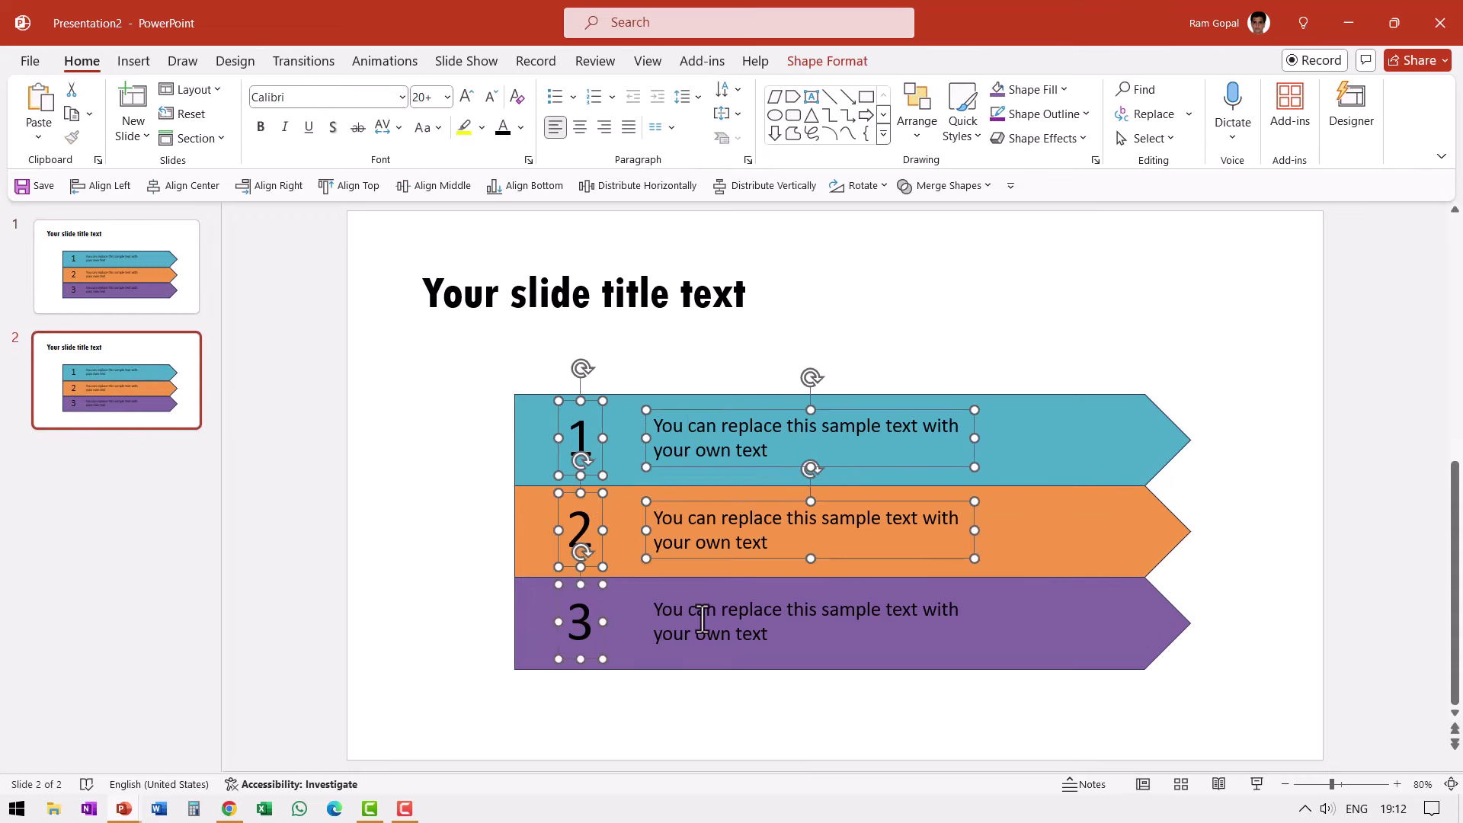
{"action": "left_click", "coordinate": [710, 612], "text": "shift"}
{"action": "key", "text": "Delete"}
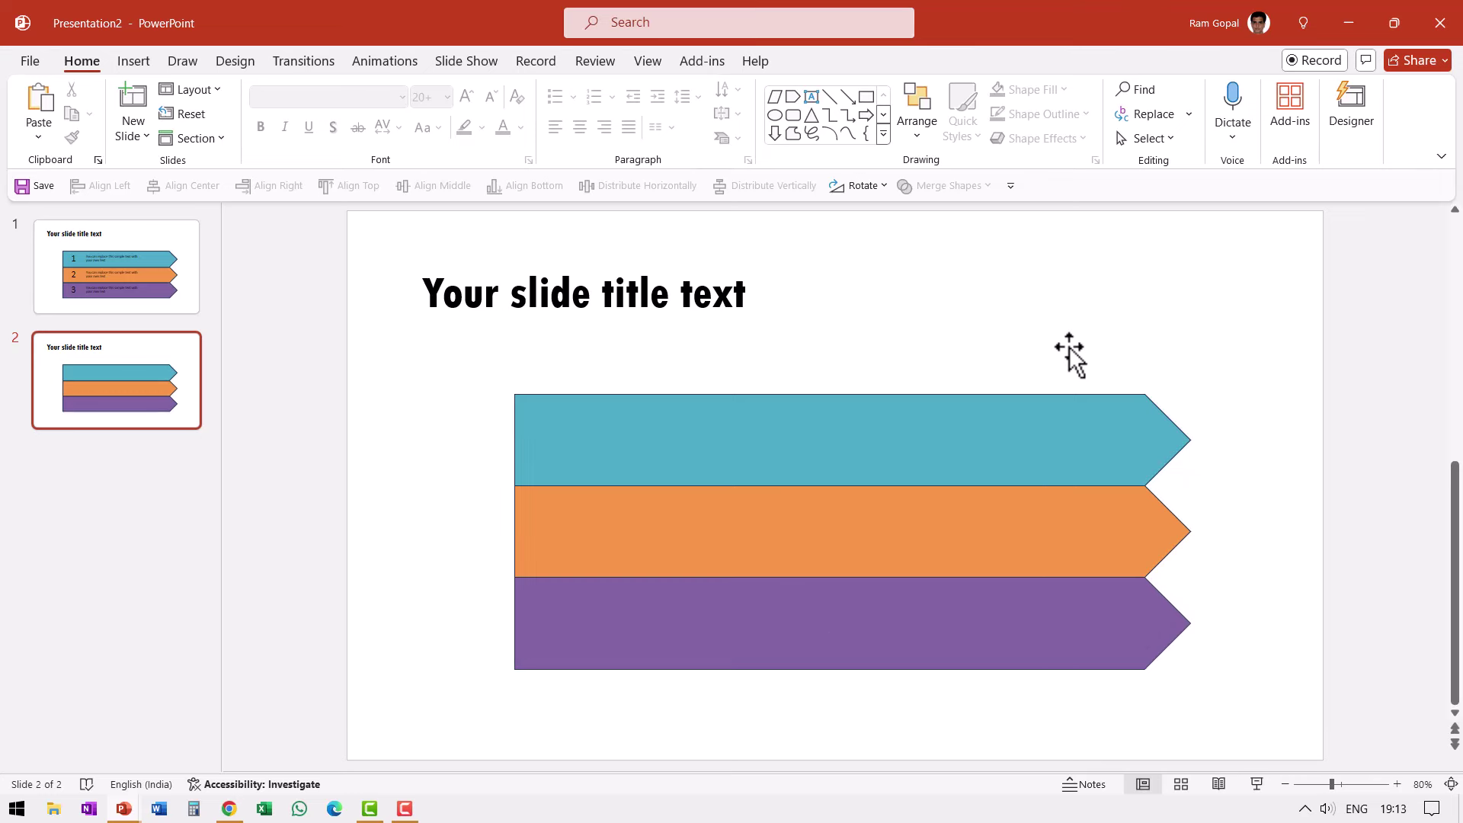
Draw a large parallelogram across the left ends of all three bands and copy it
{"action": "left_click", "coordinate": [883, 134]}
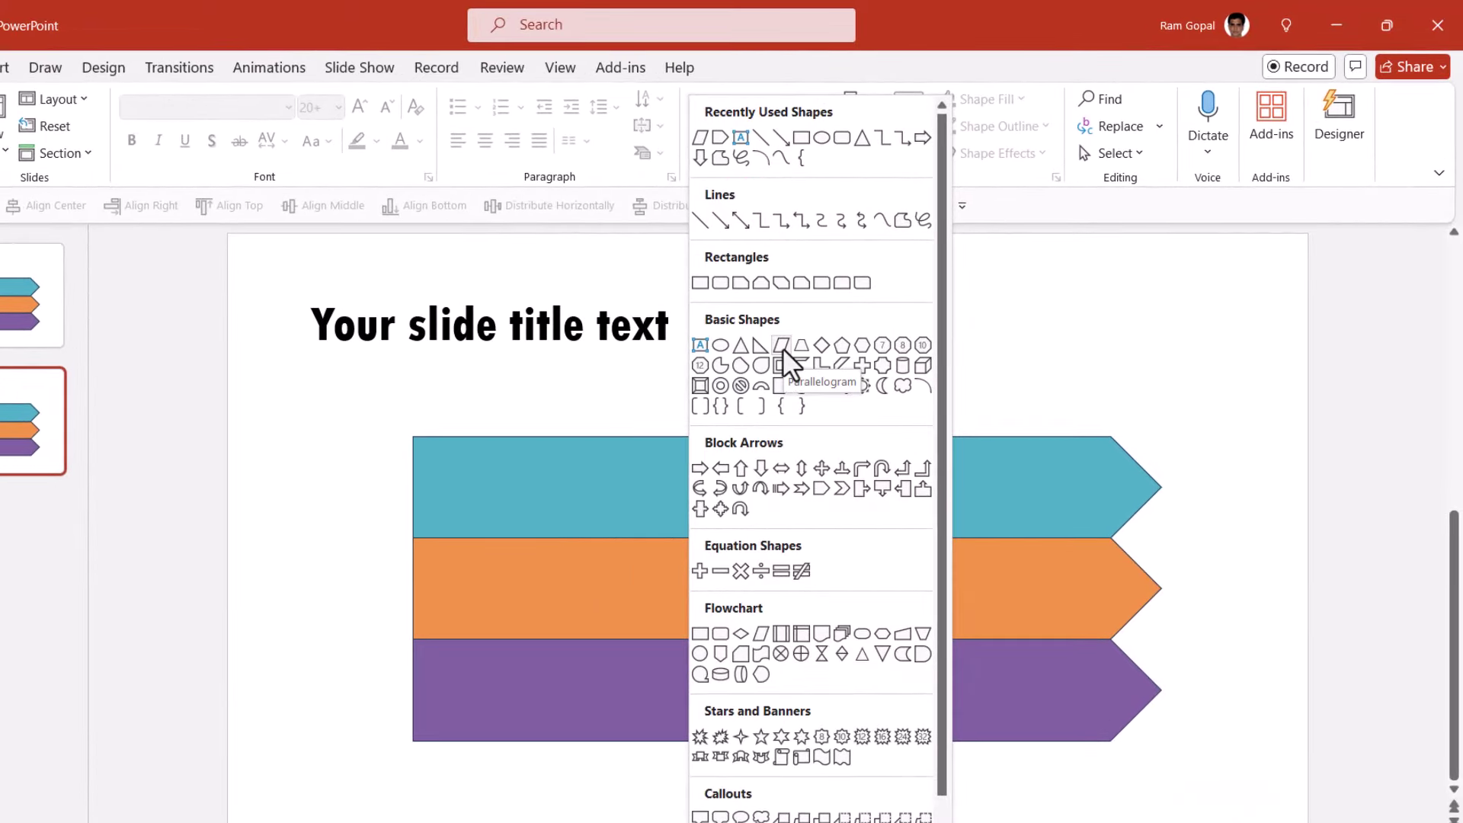
{"action": "left_click", "coordinate": [782, 355]}
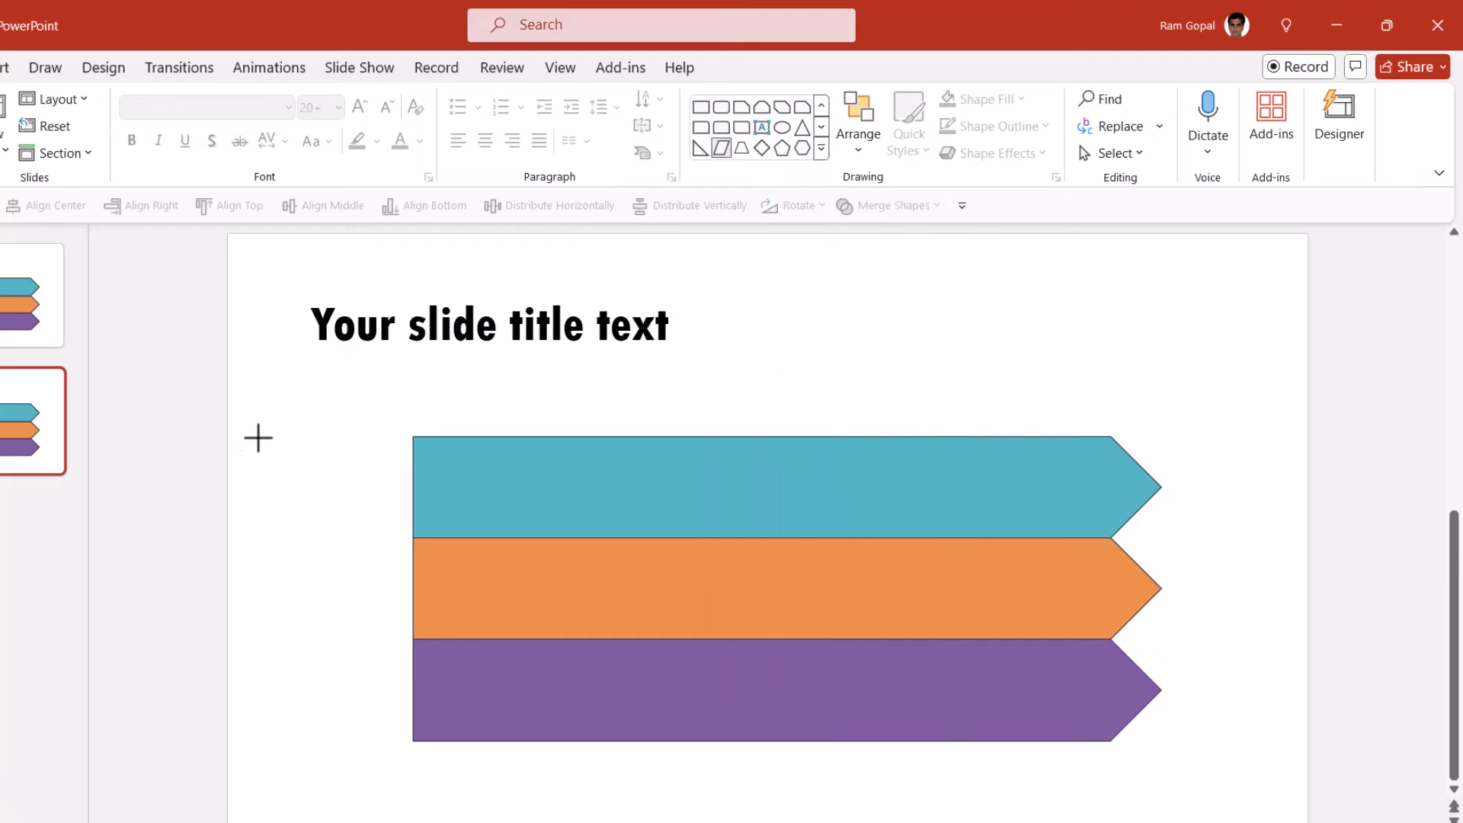
{"action": "left_click_drag", "start_coordinate": [266, 408], "coordinate": [689, 501]}
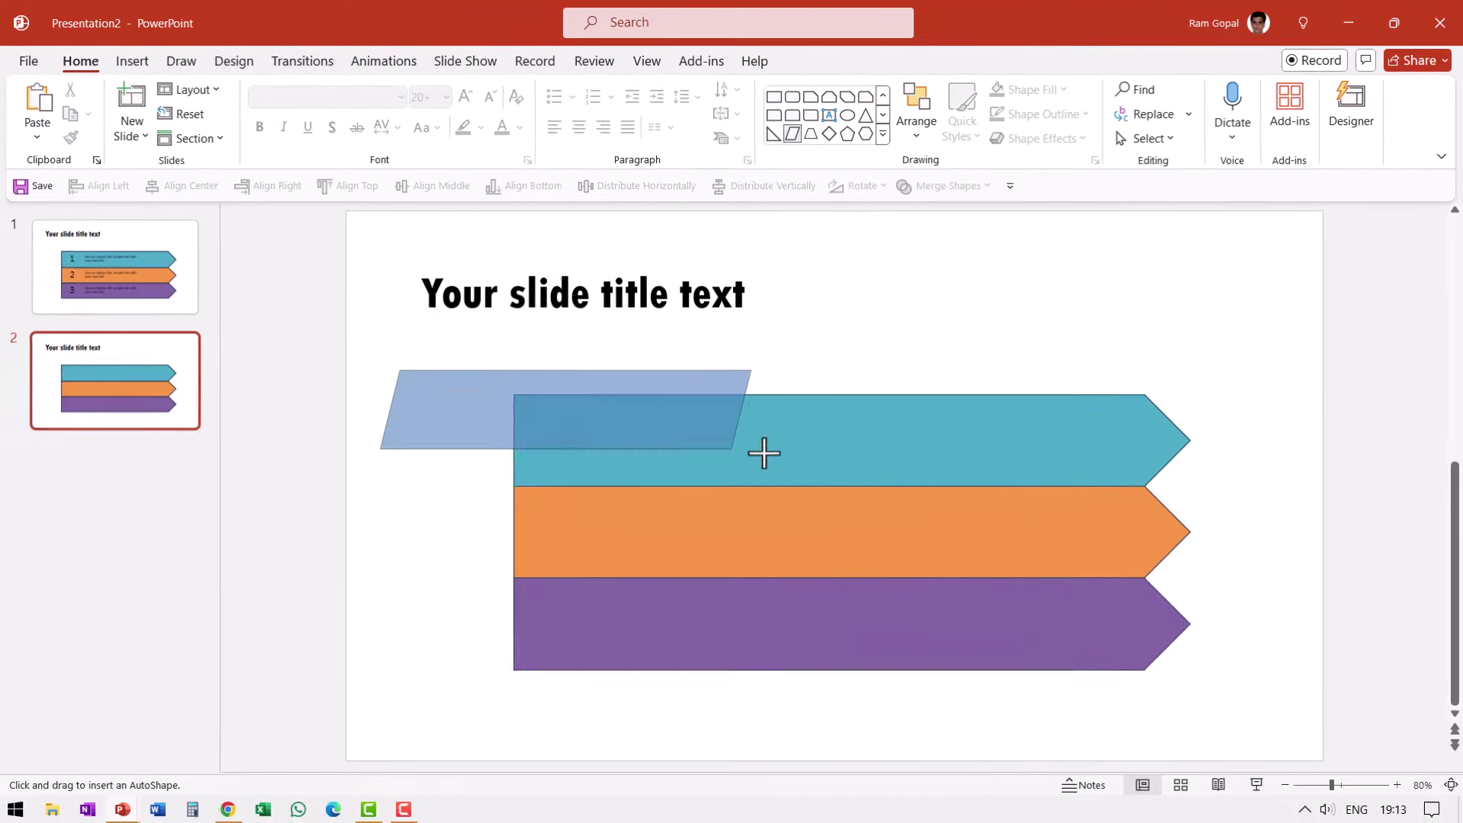
{"action": "left_click_drag", "start_coordinate": [764, 453], "coordinate": [817, 699]}
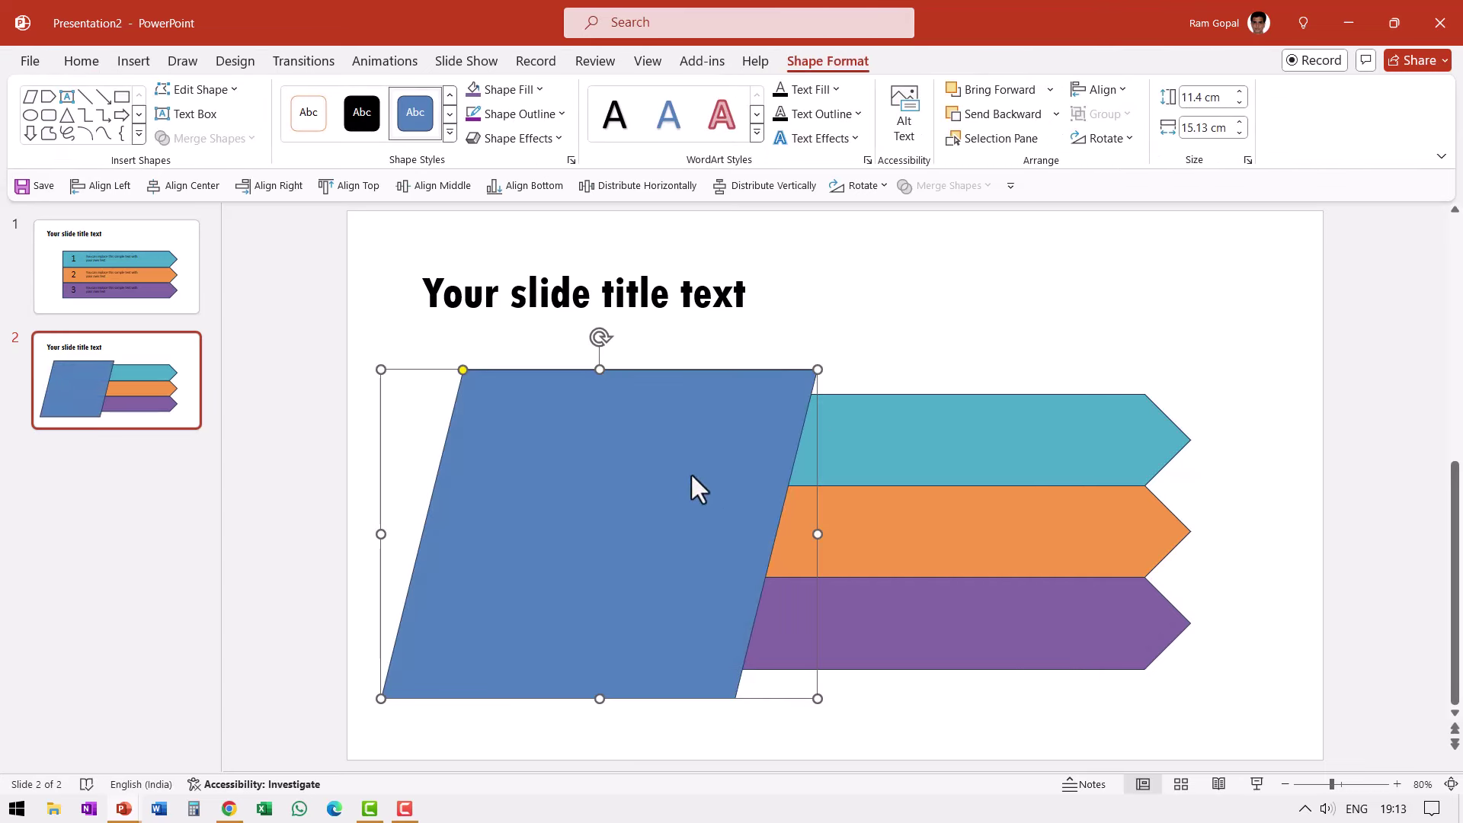
{"action": "left_click", "coordinate": [677, 431]}
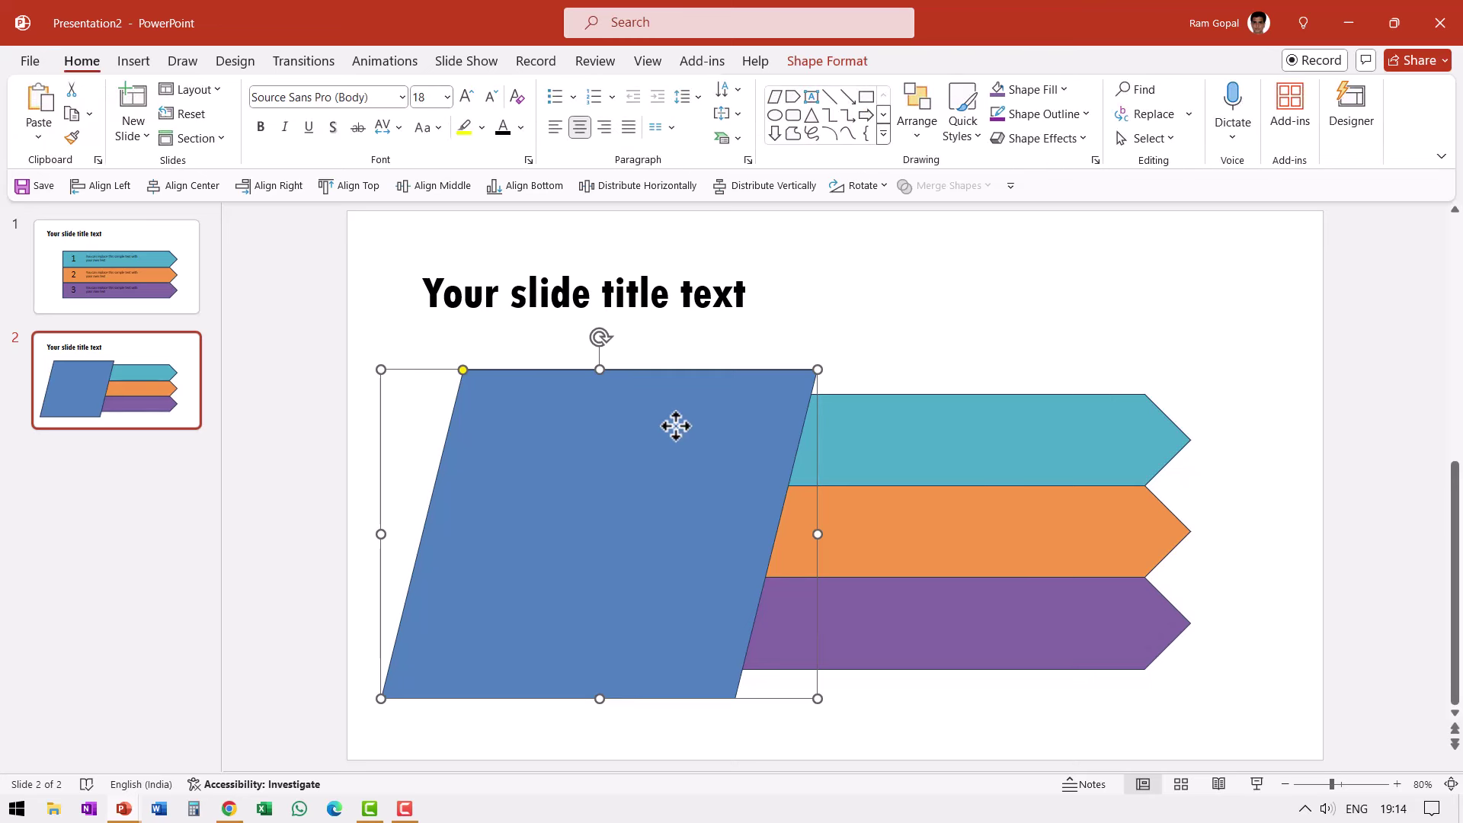
{"action": "key", "text": "ctrl+c"}
Fragment the teal band with the parallelogram, delete the leftover piece, and paste a fresh parallelogram
{"action": "left_click", "coordinate": [876, 421]}
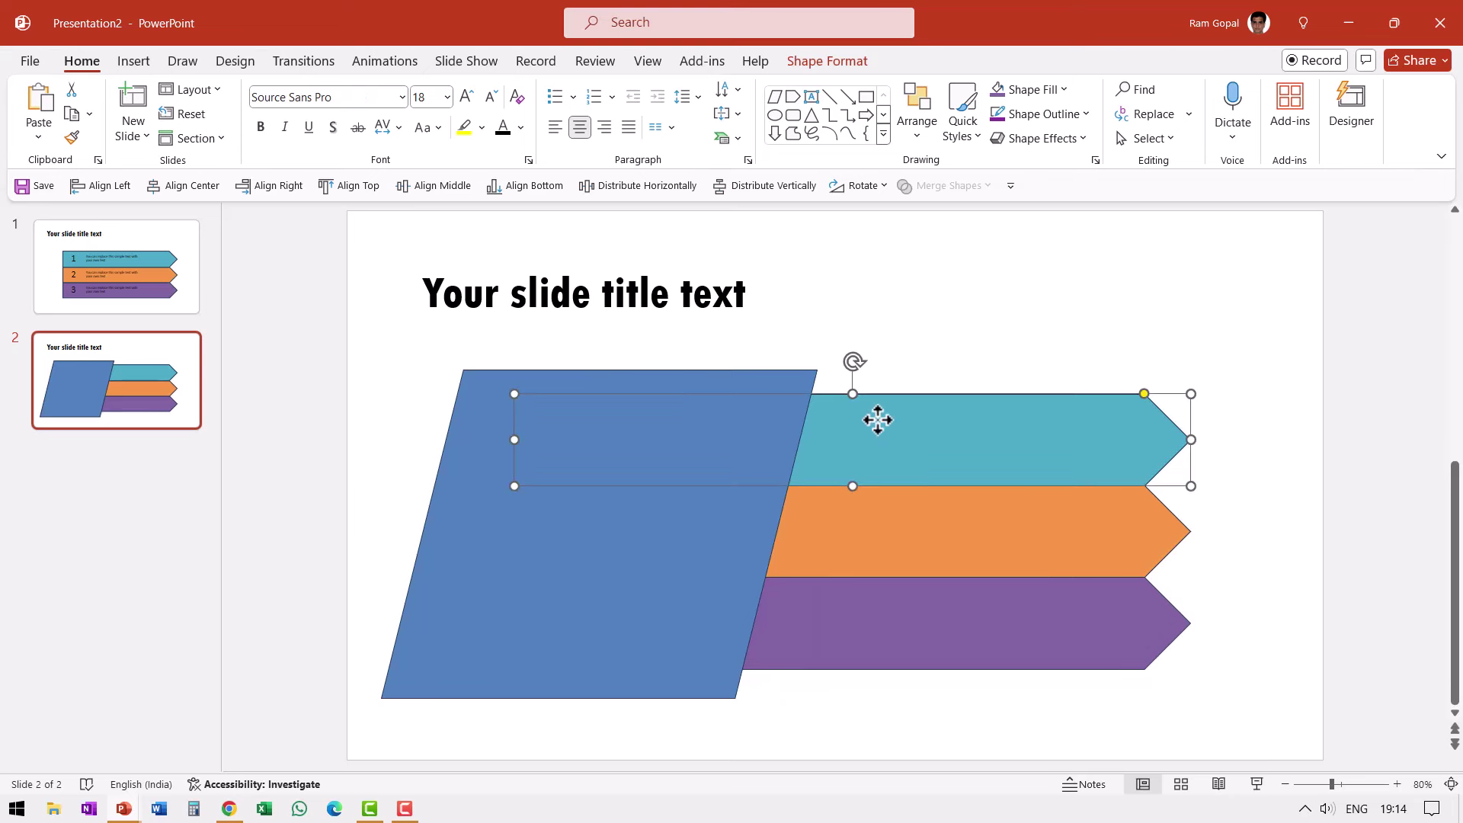
{"action": "left_click", "coordinate": [688, 383], "text": "shift"}
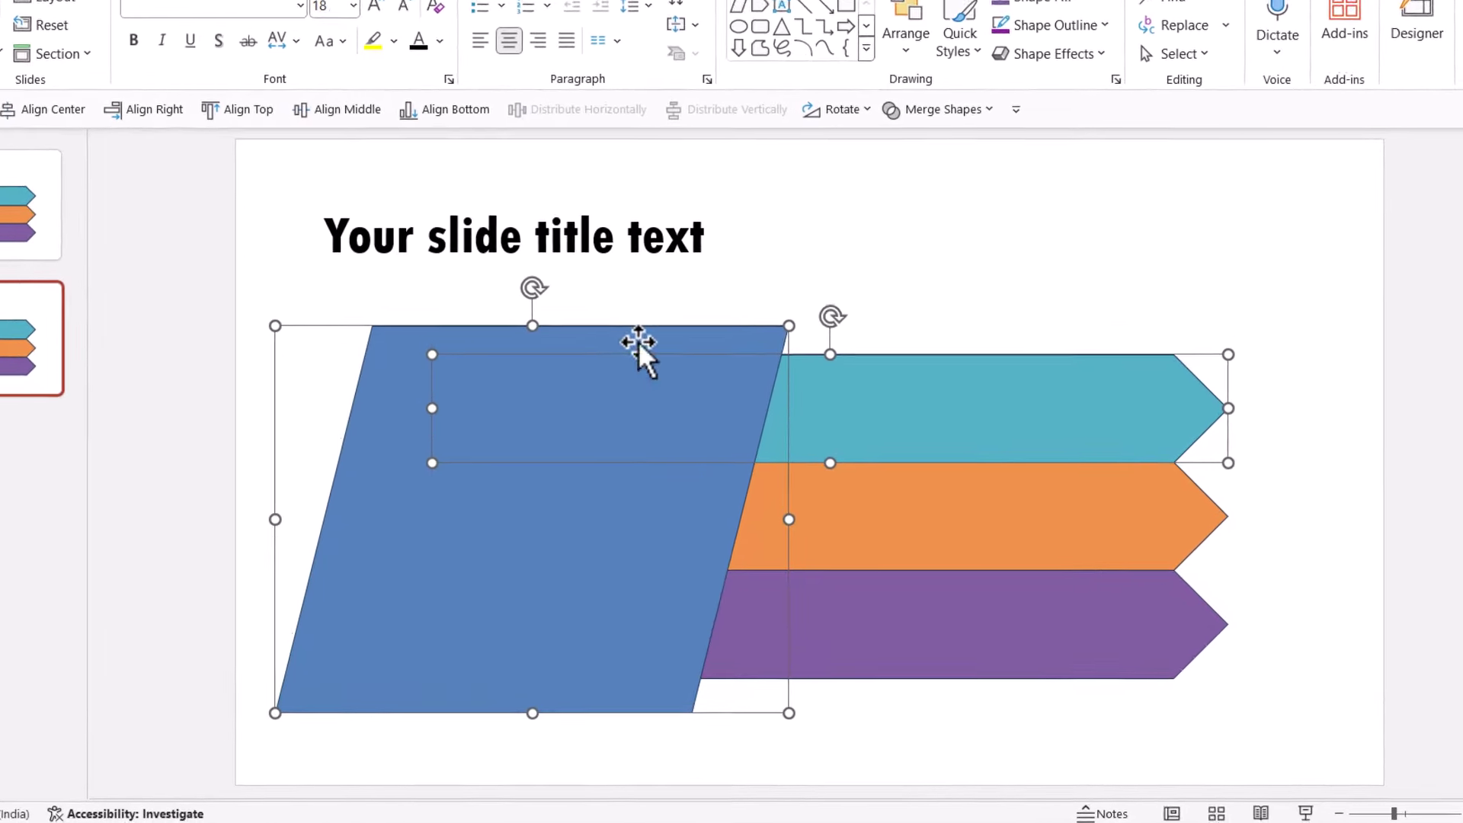
{"action": "left_click", "coordinate": [963, 101]}
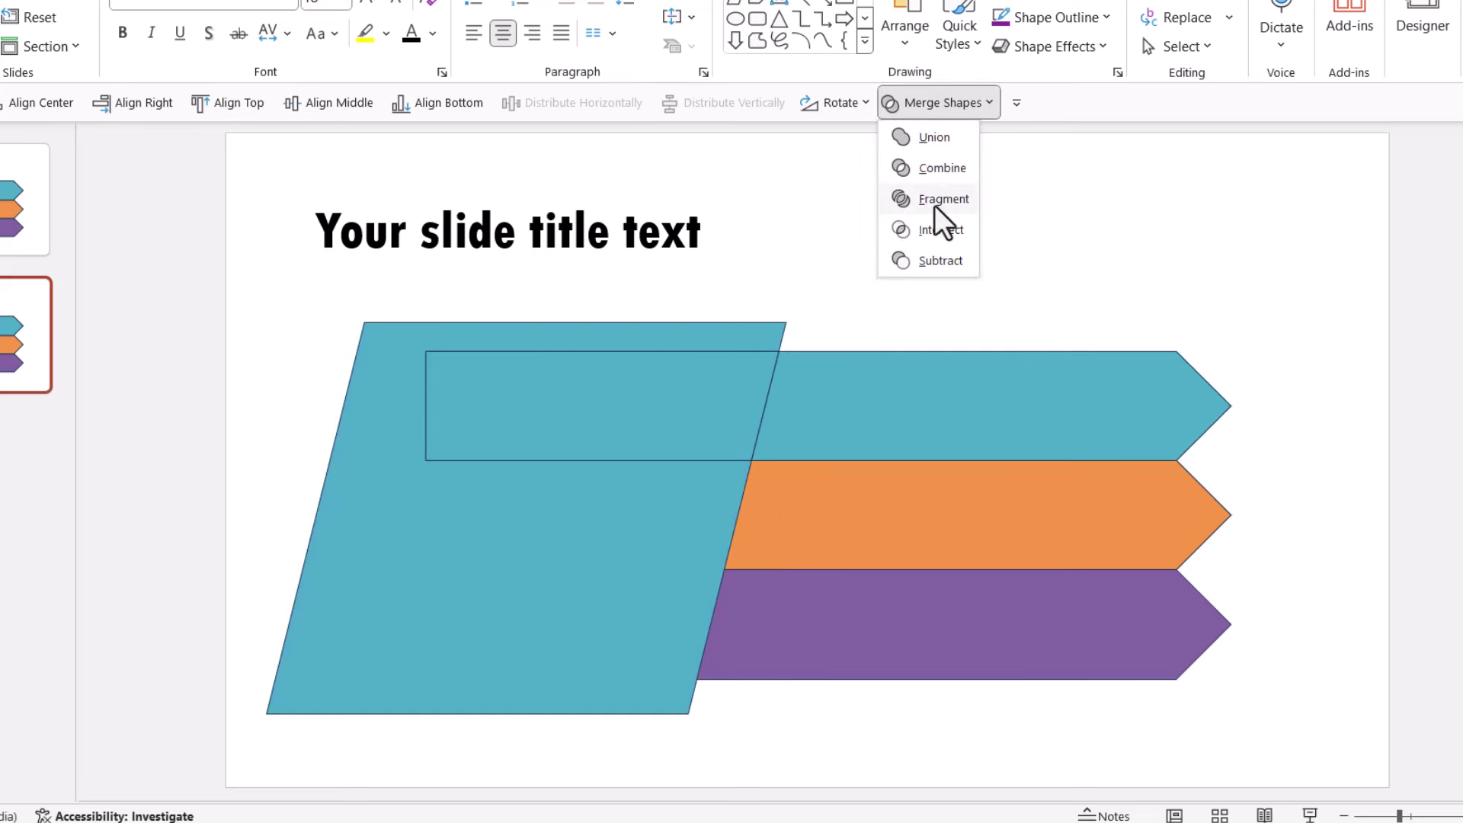
{"action": "left_click", "coordinate": [935, 209]}
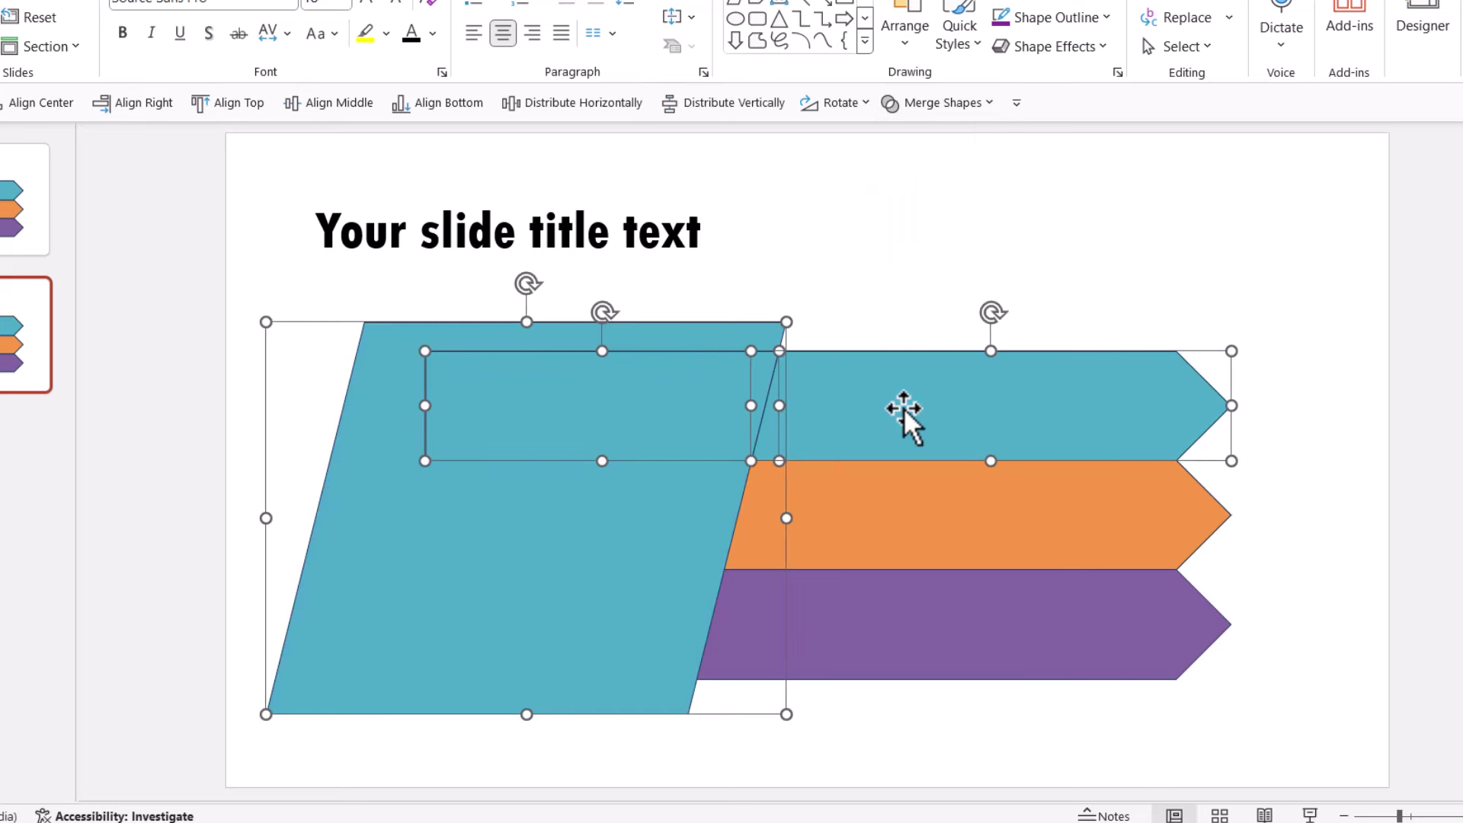
{"action": "left_click", "coordinate": [843, 304]}
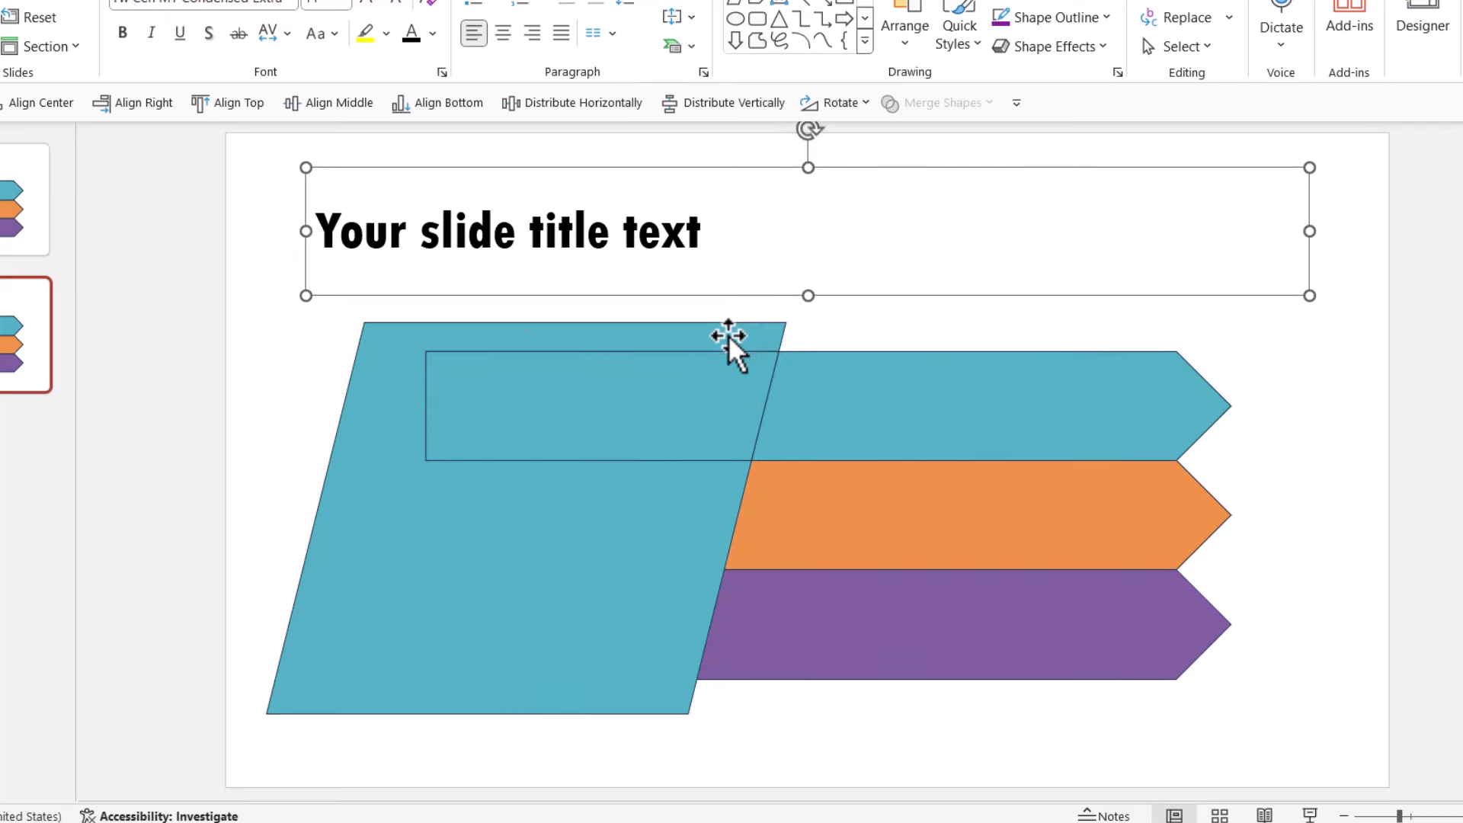
{"action": "left_click", "coordinate": [729, 339]}
{"action": "key", "text": "Delete"}
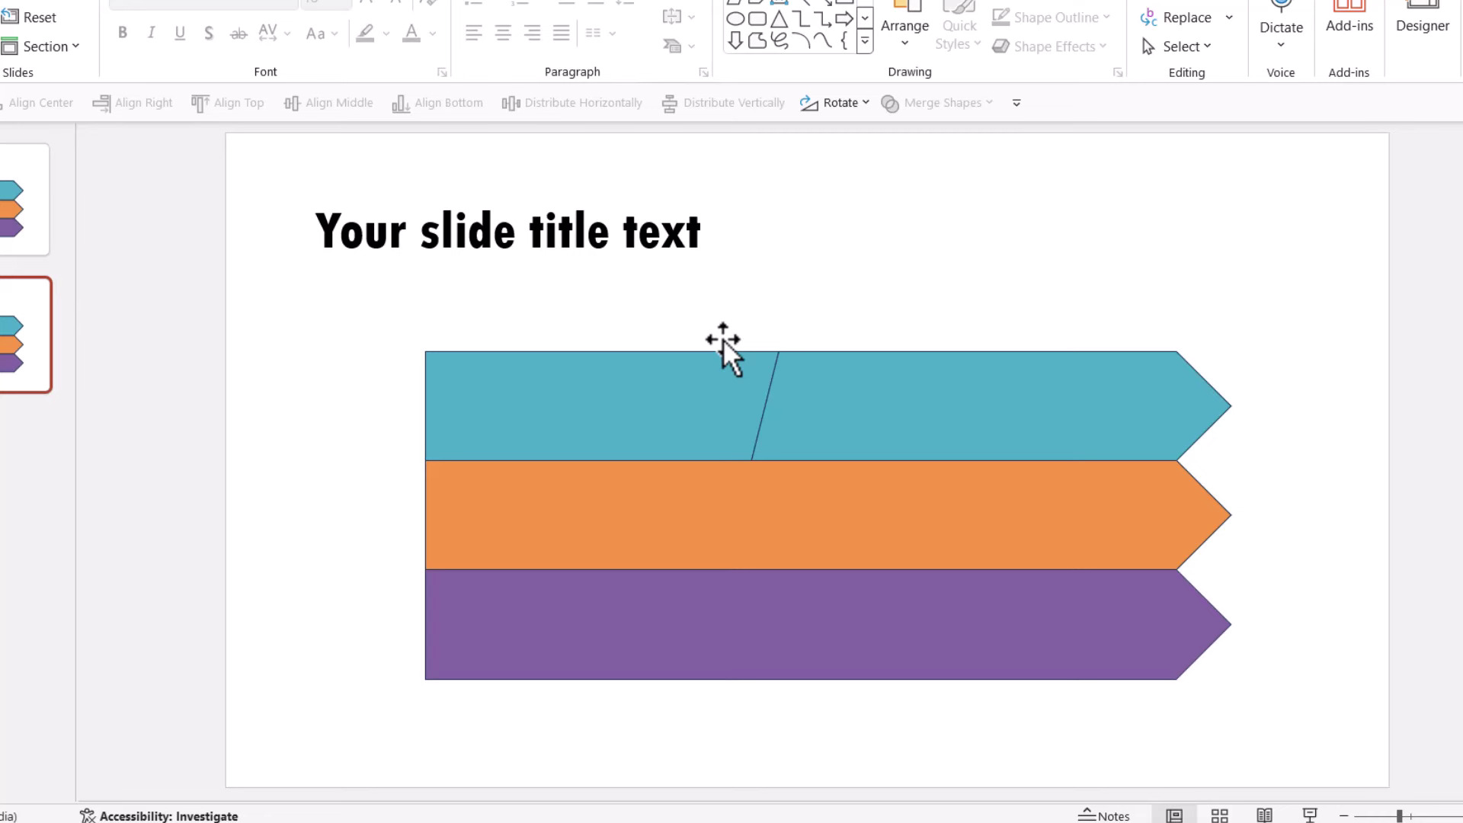
{"action": "key", "text": "ctrl+v"}
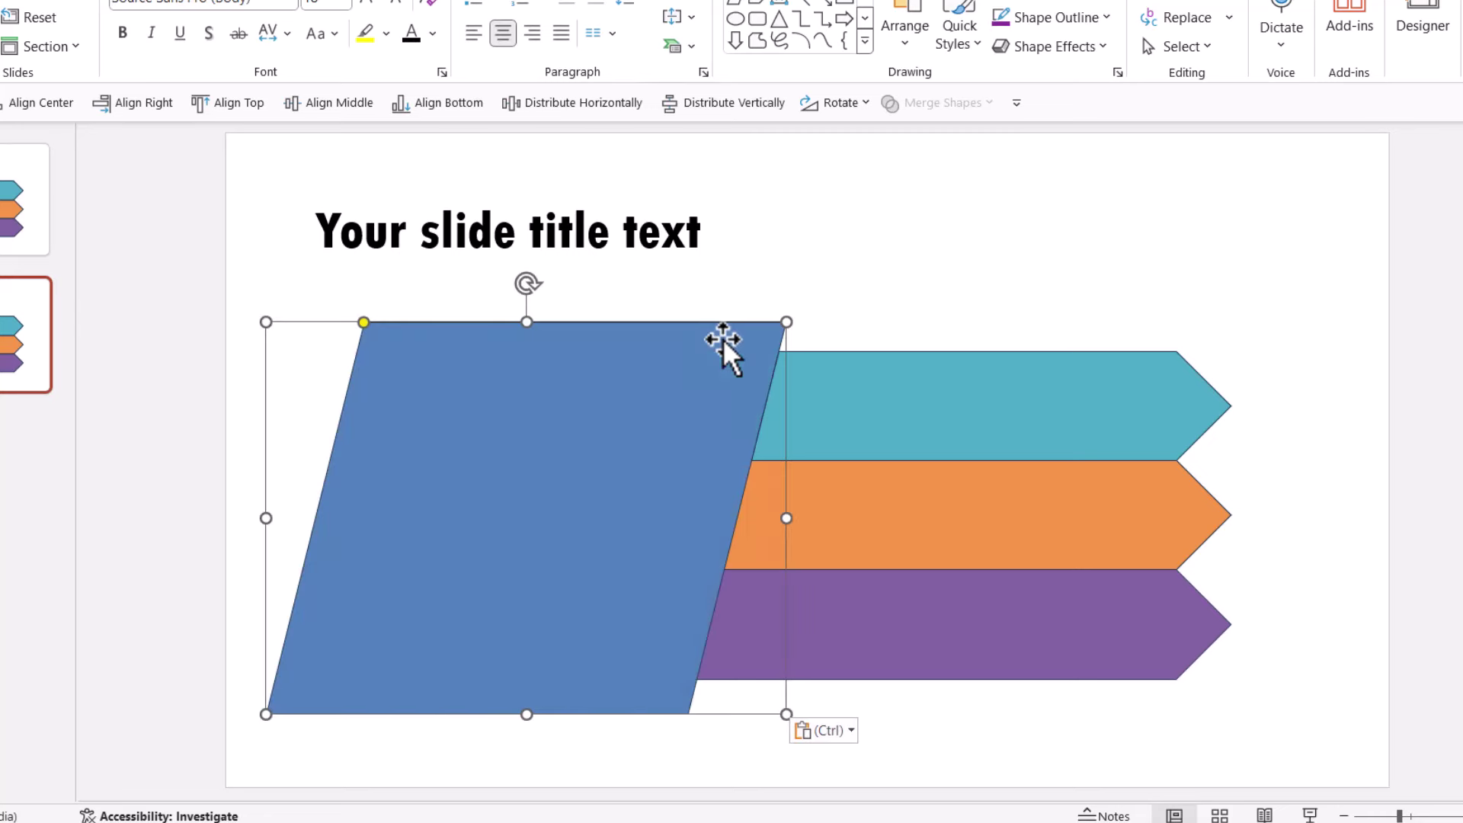
Fragment the orange band the same way, delete its leftover piece, and paste another parallelogram
{"action": "left_click", "coordinate": [831, 518]}
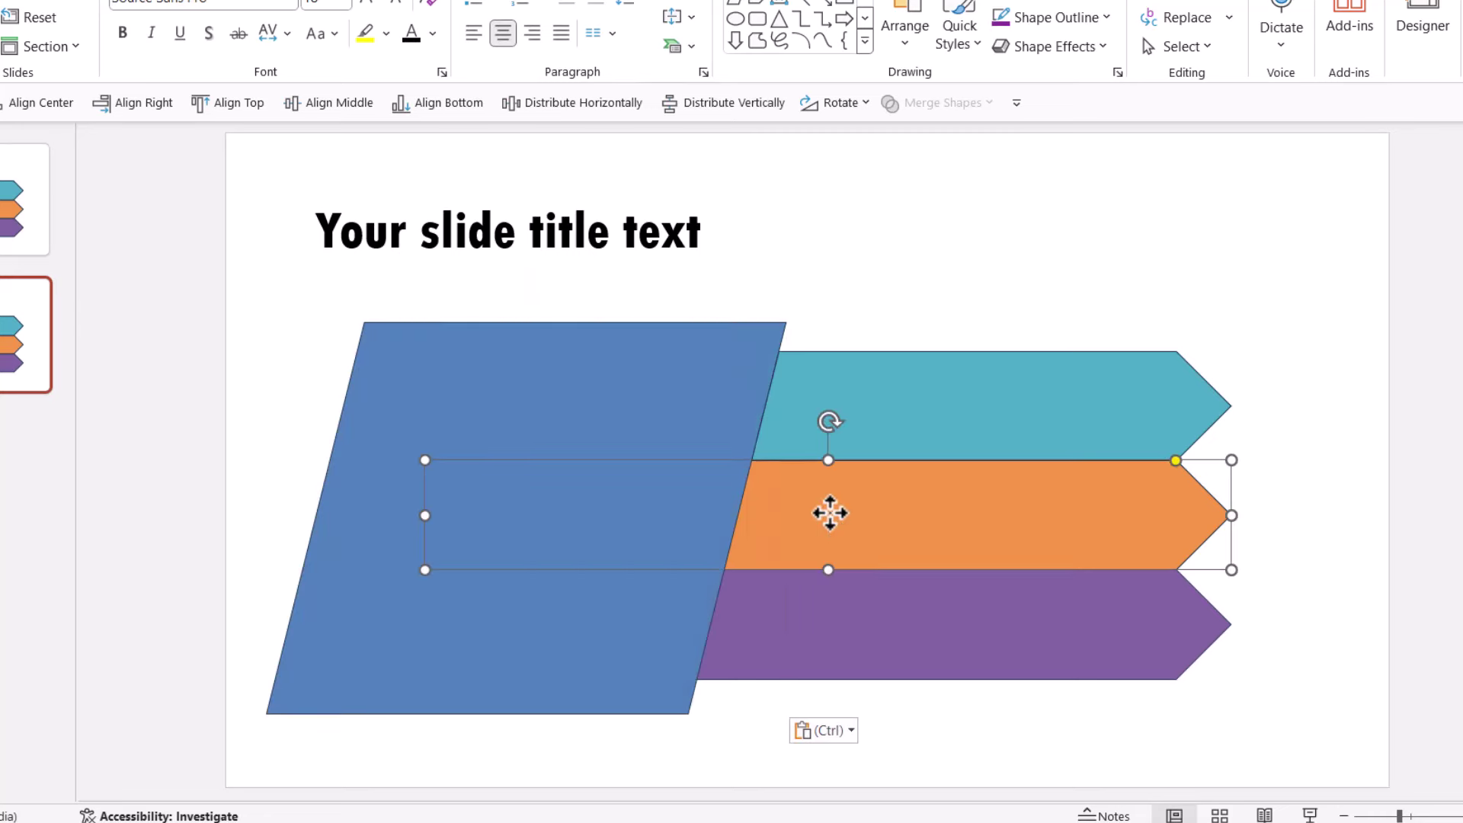
{"action": "left_click", "coordinate": [750, 399], "text": "shift"}
{"action": "left_click", "coordinate": [936, 103]}
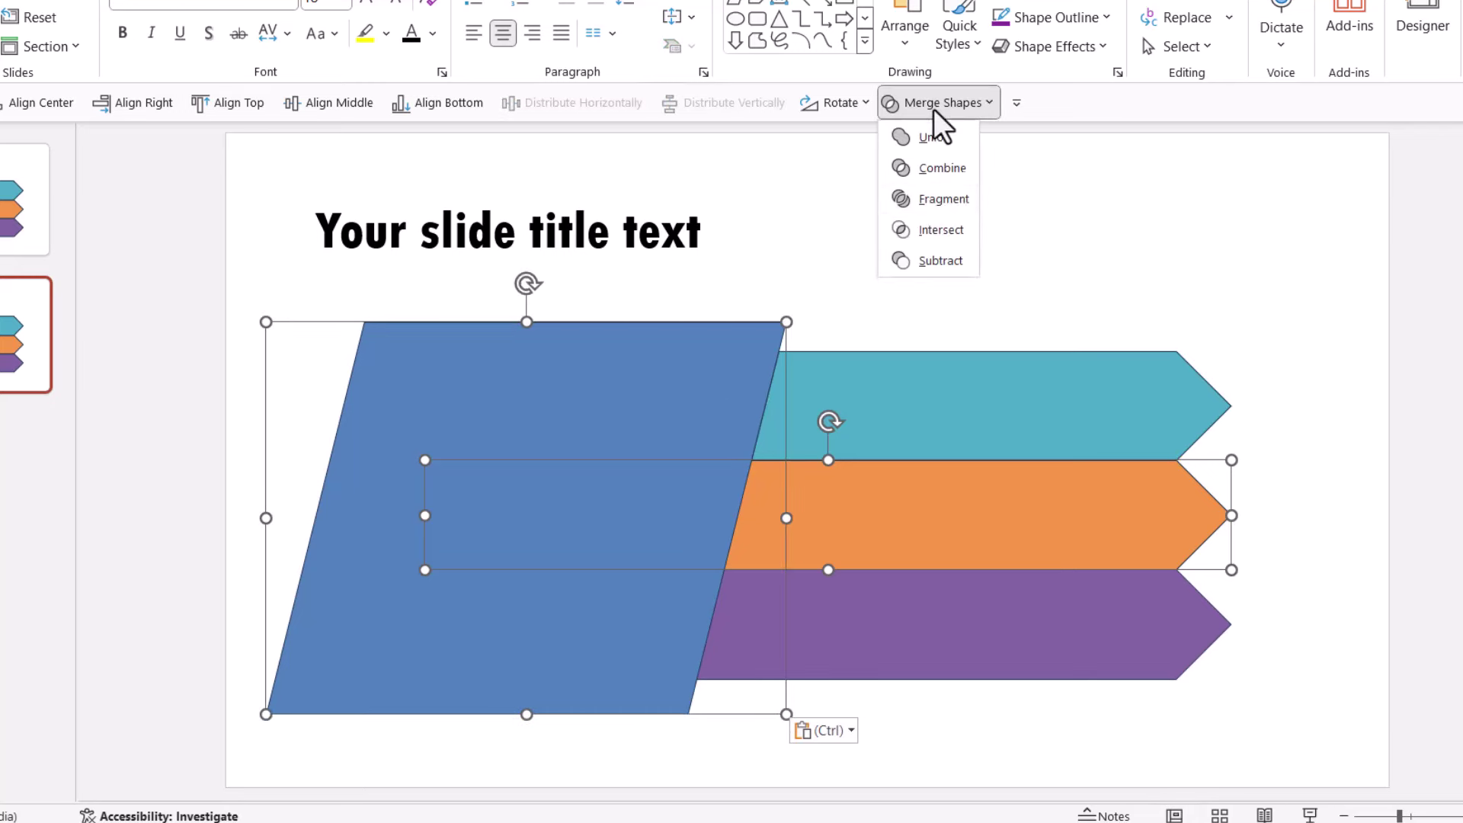
{"action": "left_click", "coordinate": [934, 207]}
{"action": "left_click", "coordinate": [940, 297]}
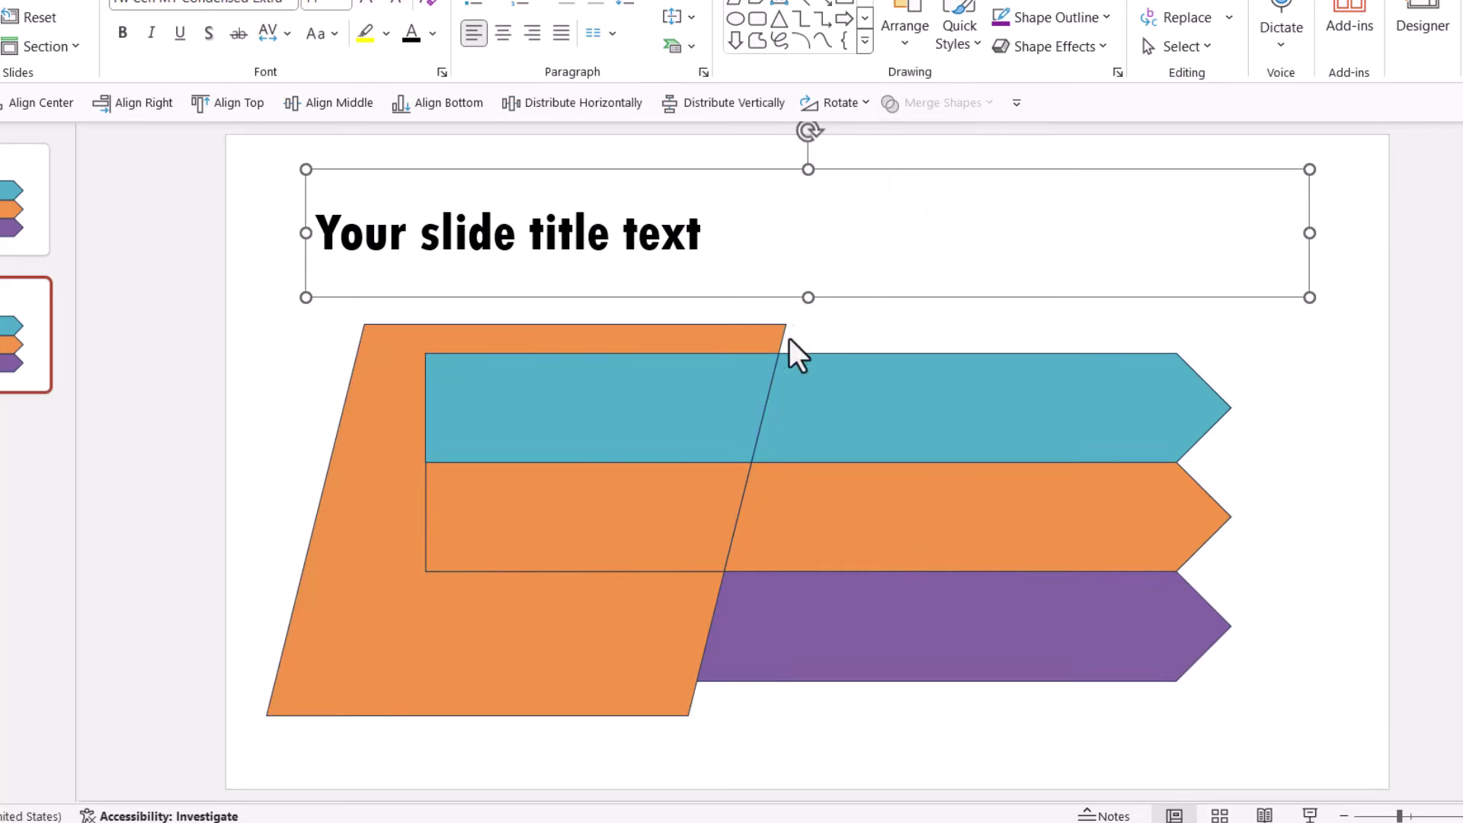
{"action": "left_click", "coordinate": [781, 336]}
{"action": "key", "text": "Delete"}
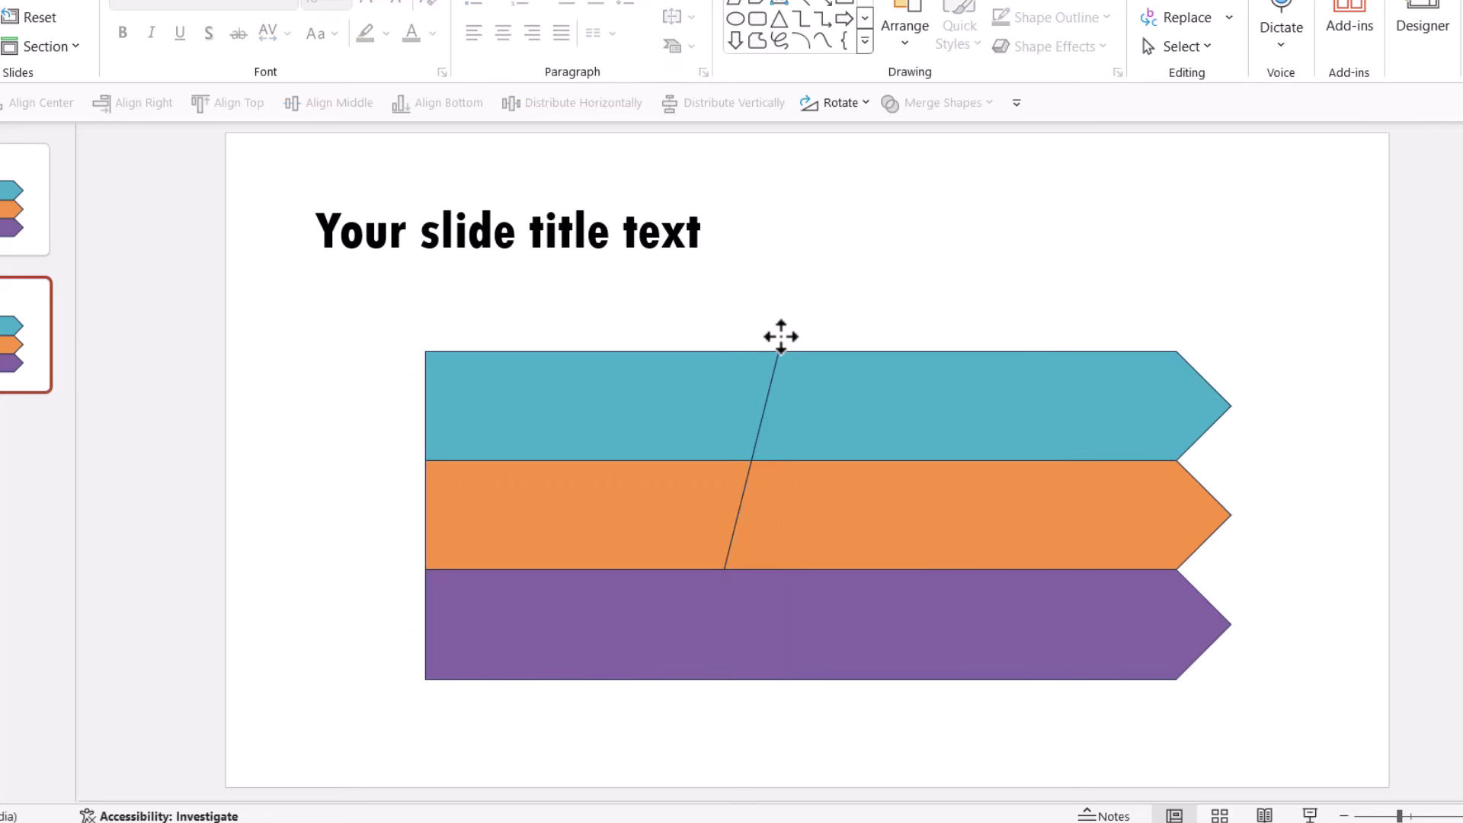
{"action": "key", "text": "ctrl+v"}
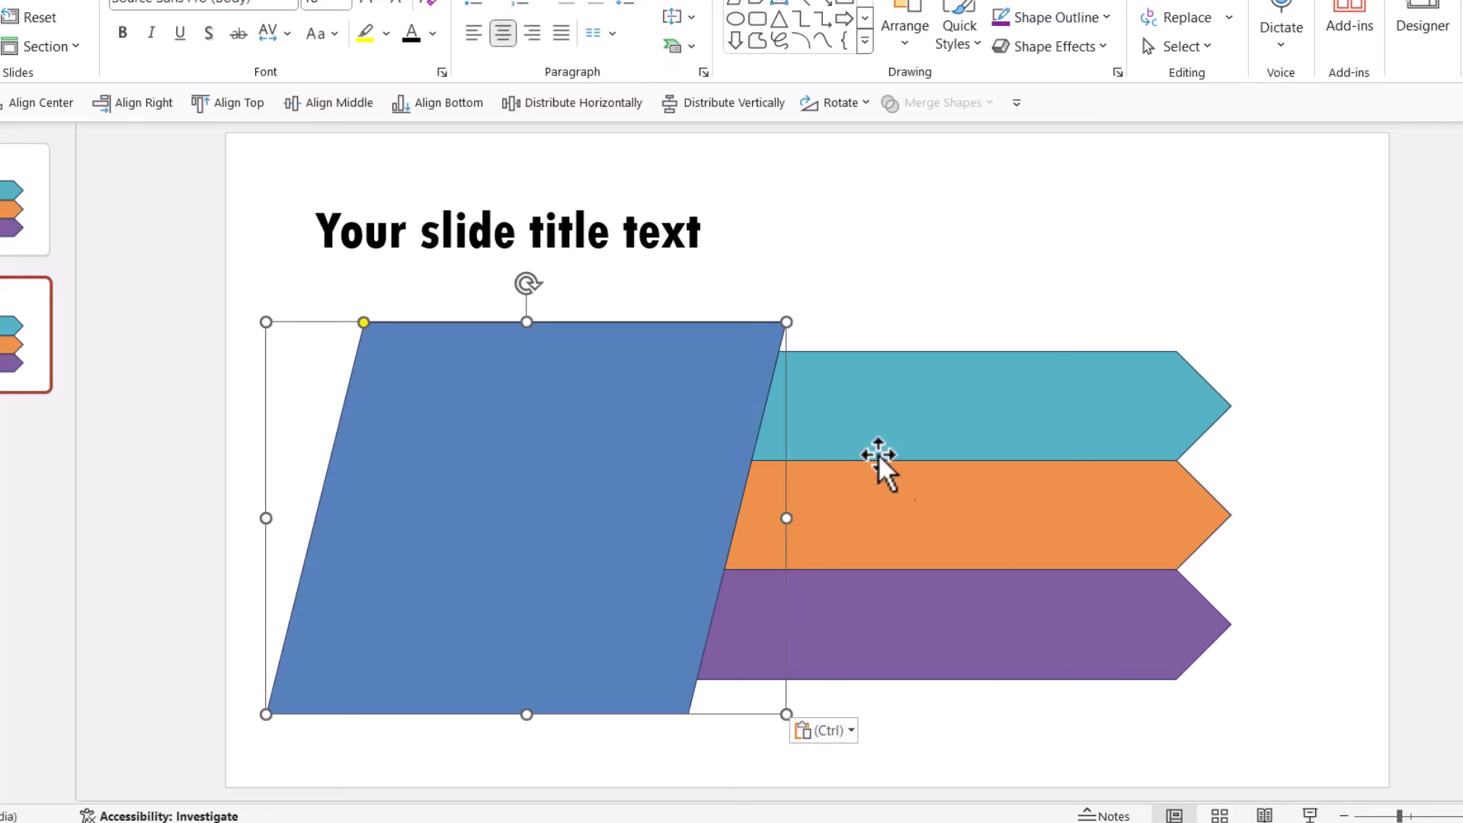
Fragment the purple band, remove its leftover parallelogram piece, and paste the parallelogram again
{"action": "left_click", "coordinate": [915, 607]}
{"action": "left_click", "coordinate": [706, 493], "text": "shift"}
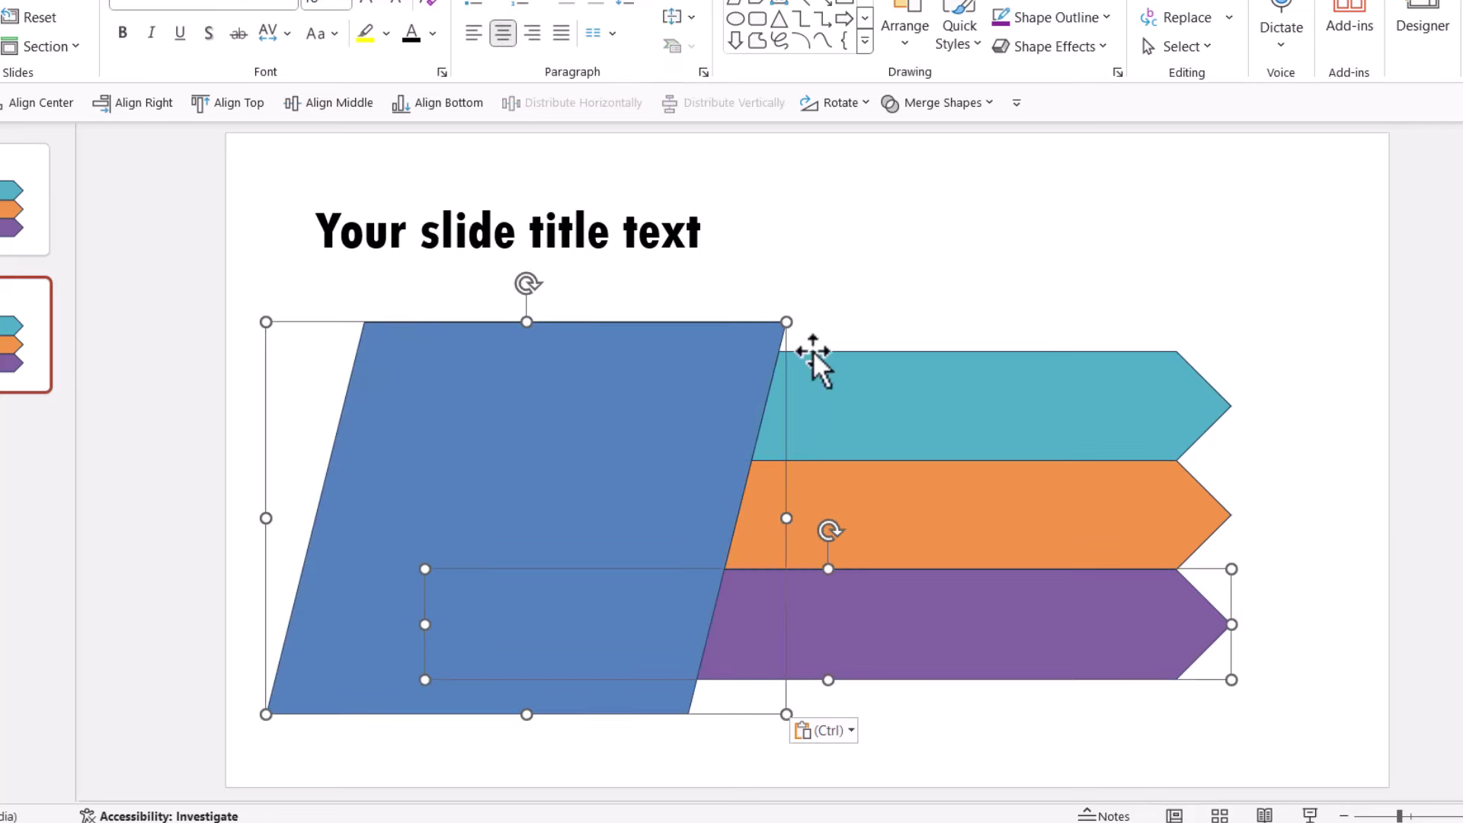
{"action": "left_click", "coordinate": [945, 104]}
{"action": "left_click", "coordinate": [935, 204]}
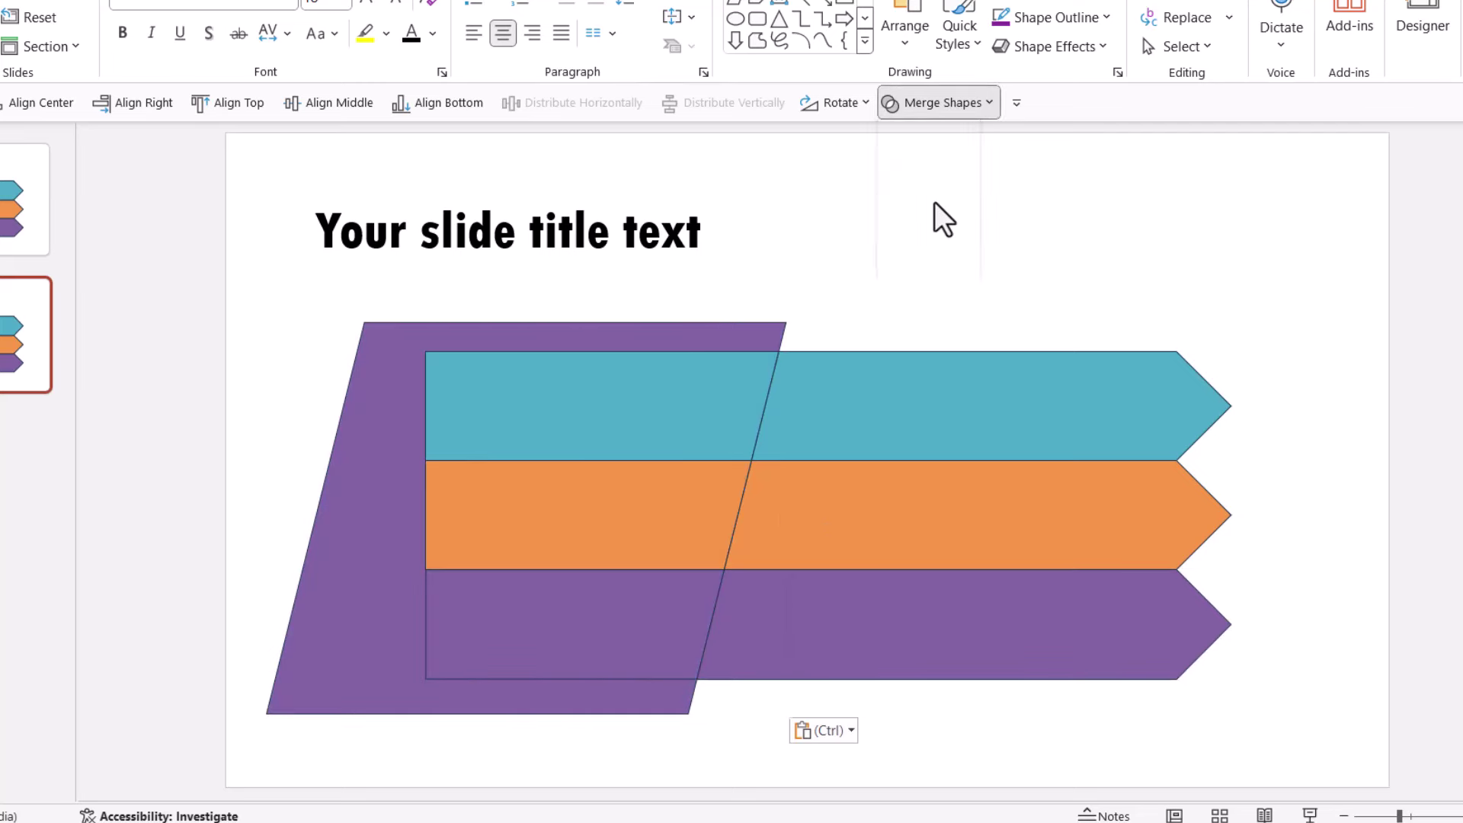
{"action": "left_click", "coordinate": [779, 318]}
{"action": "left_click", "coordinate": [749, 333]}
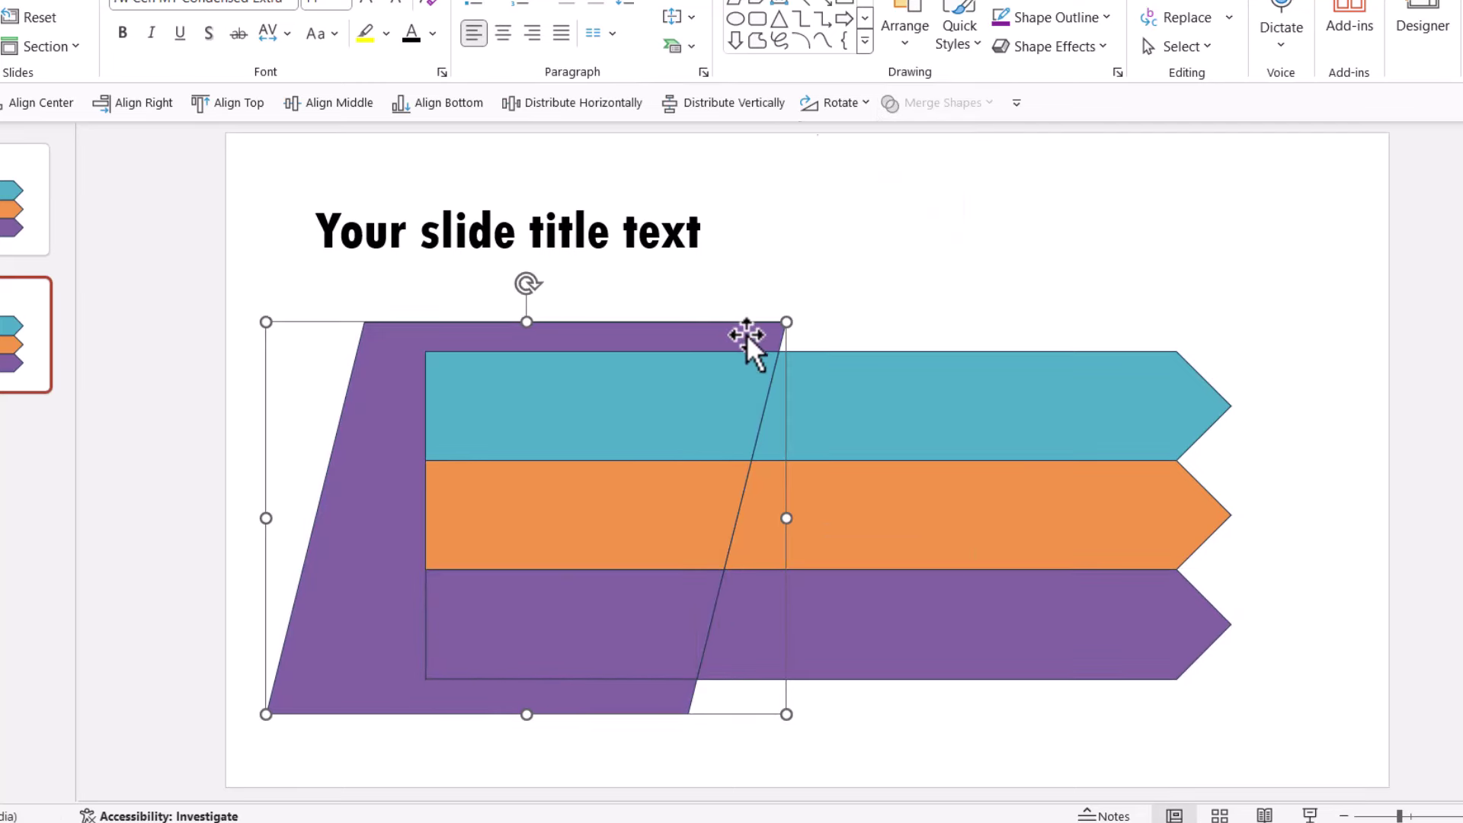
{"action": "key", "text": "Delete"}
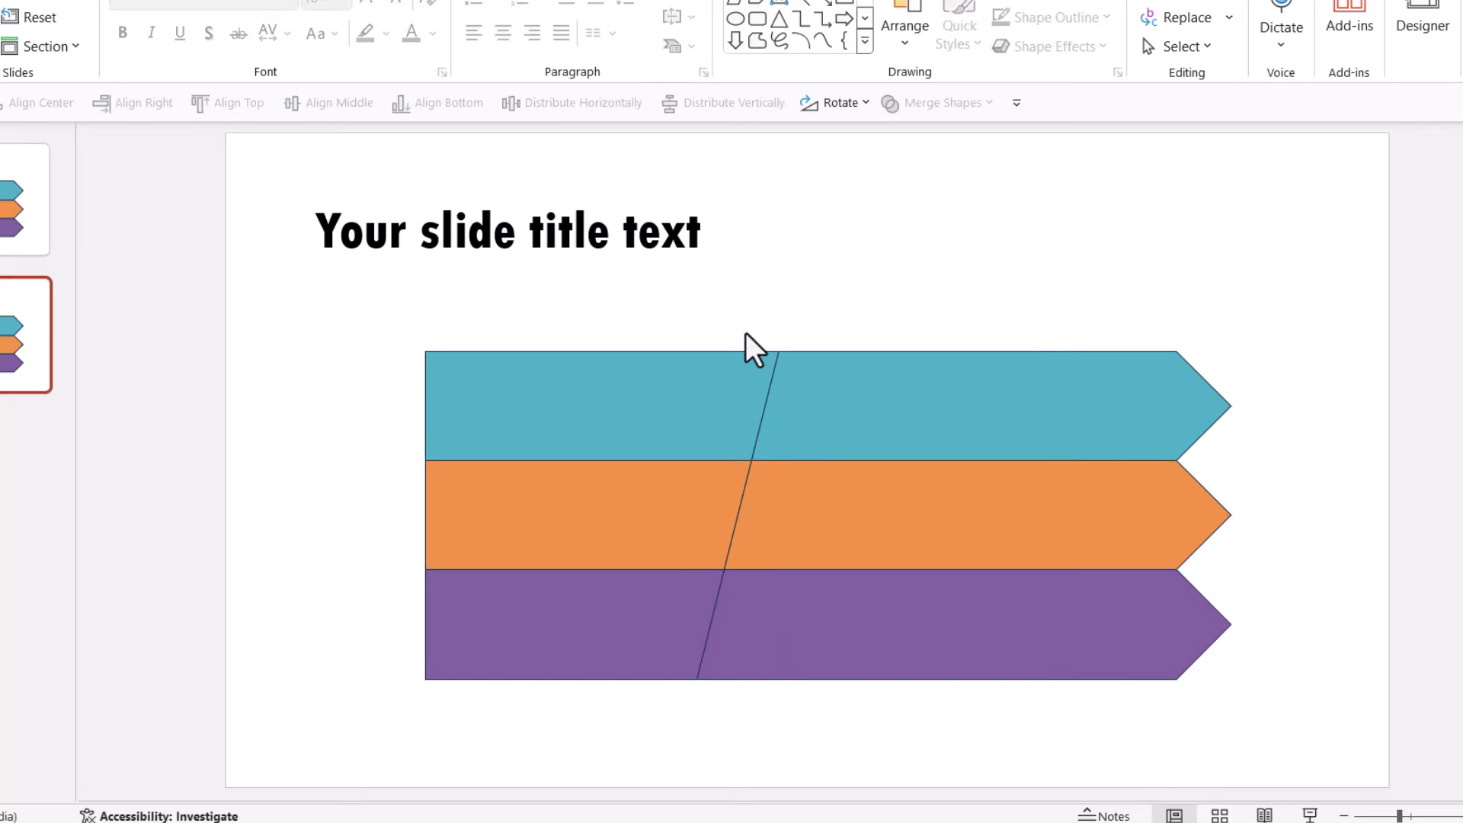
{"action": "key", "text": "ctrl+v"}
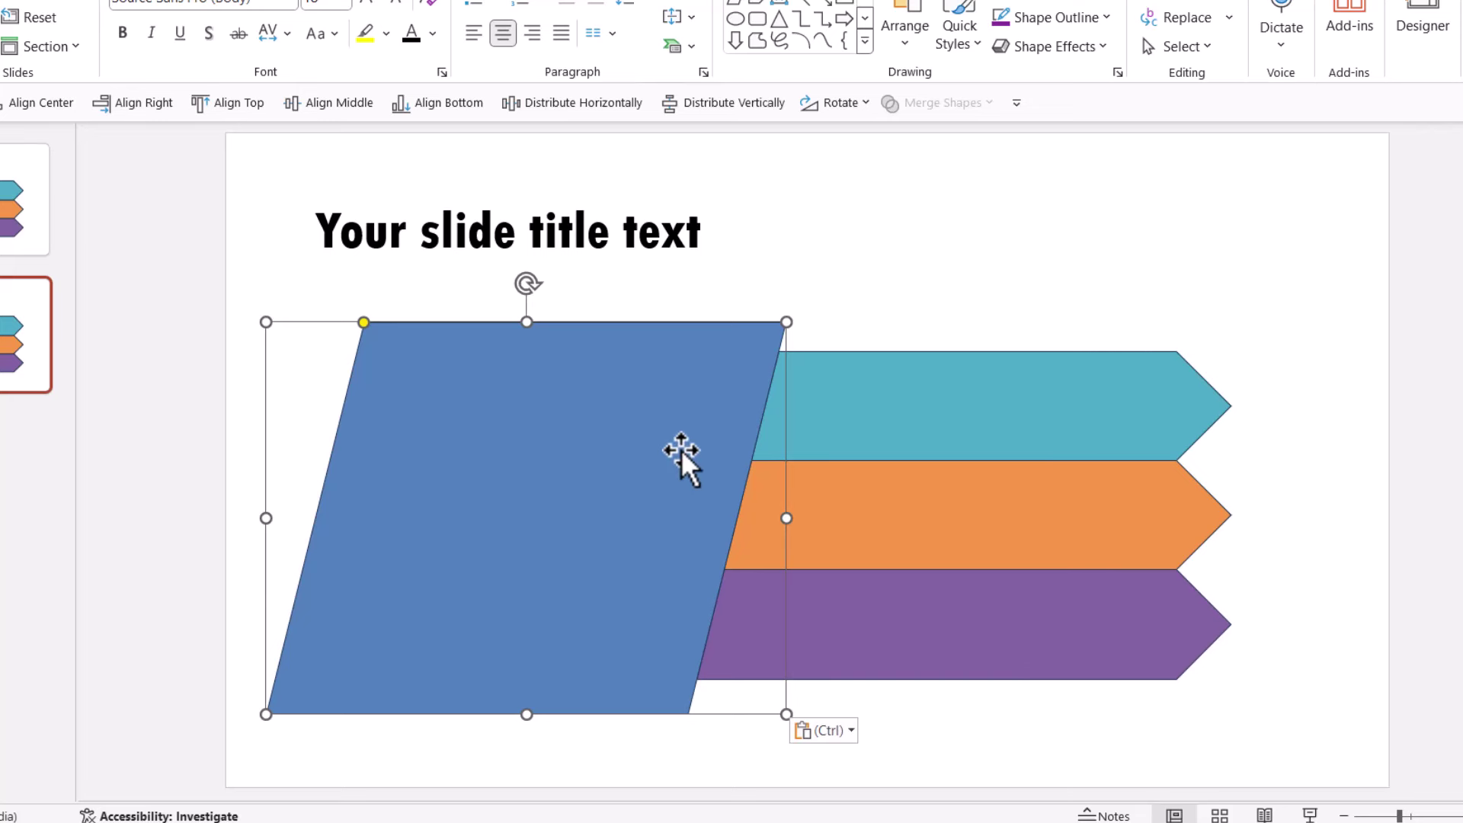
Slide the blue parallelogram left so its slanted edge crosses the bands' left ends
{"action": "left_click_drag", "start_coordinate": [652, 459], "coordinate": [528, 454]}
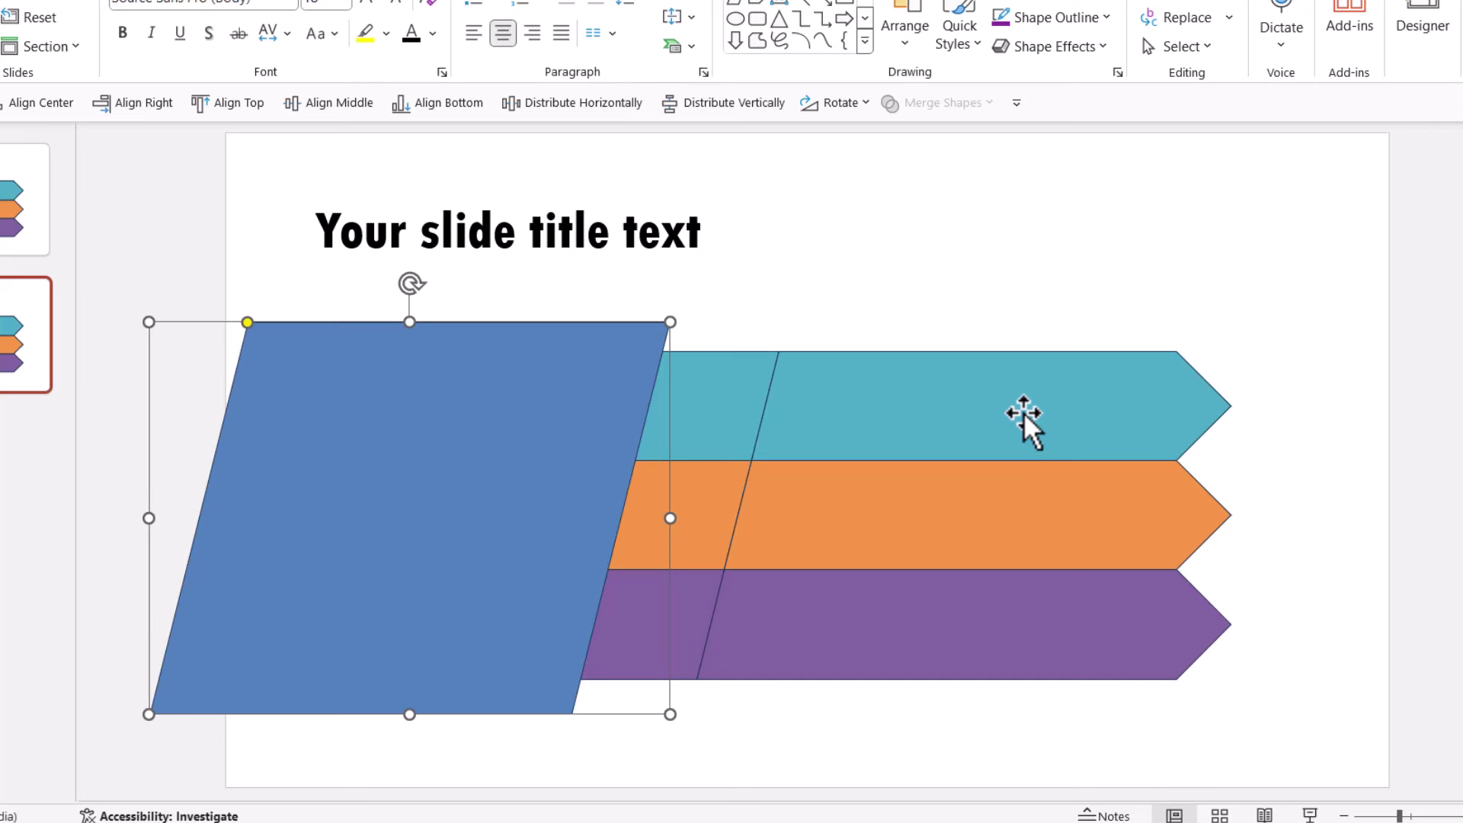
Subtract the parallelogram from the top band to give it a slanted left end
{"action": "key", "text": "Tab"}
{"action": "left_click", "coordinate": [641, 338]}
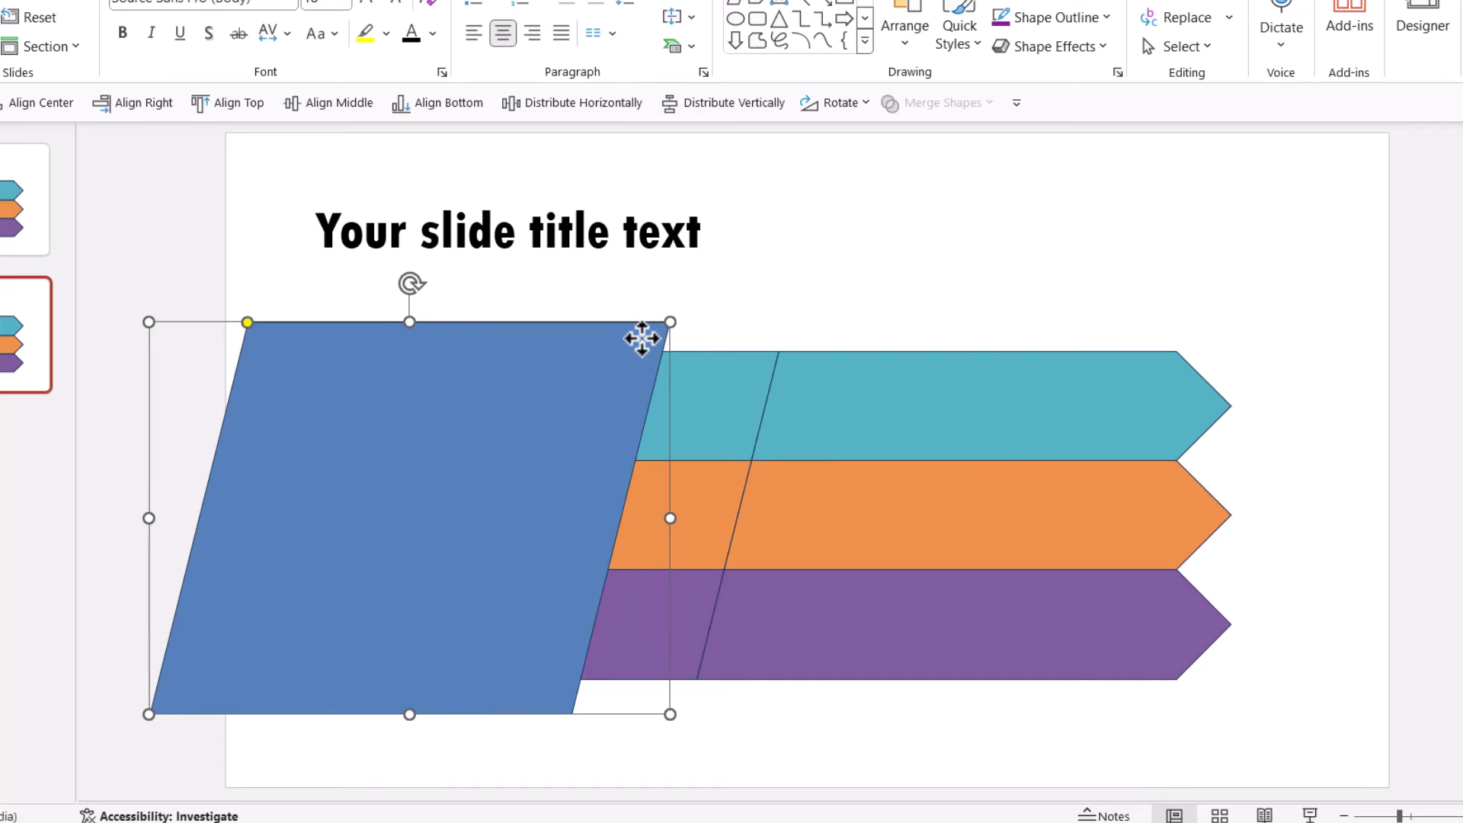
{"action": "left_click", "coordinate": [771, 323]}
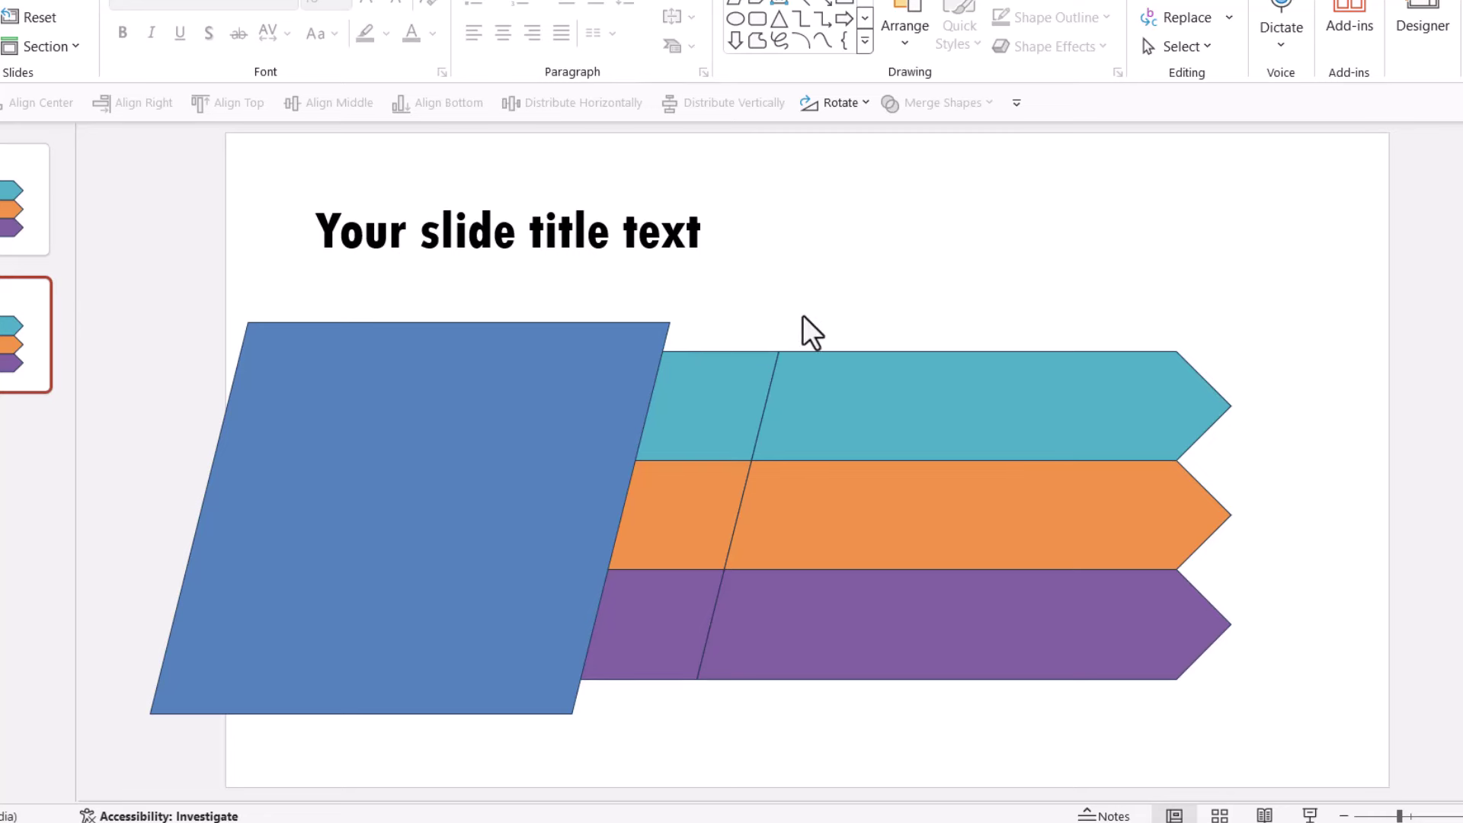
{"action": "left_click", "coordinate": [714, 378]}
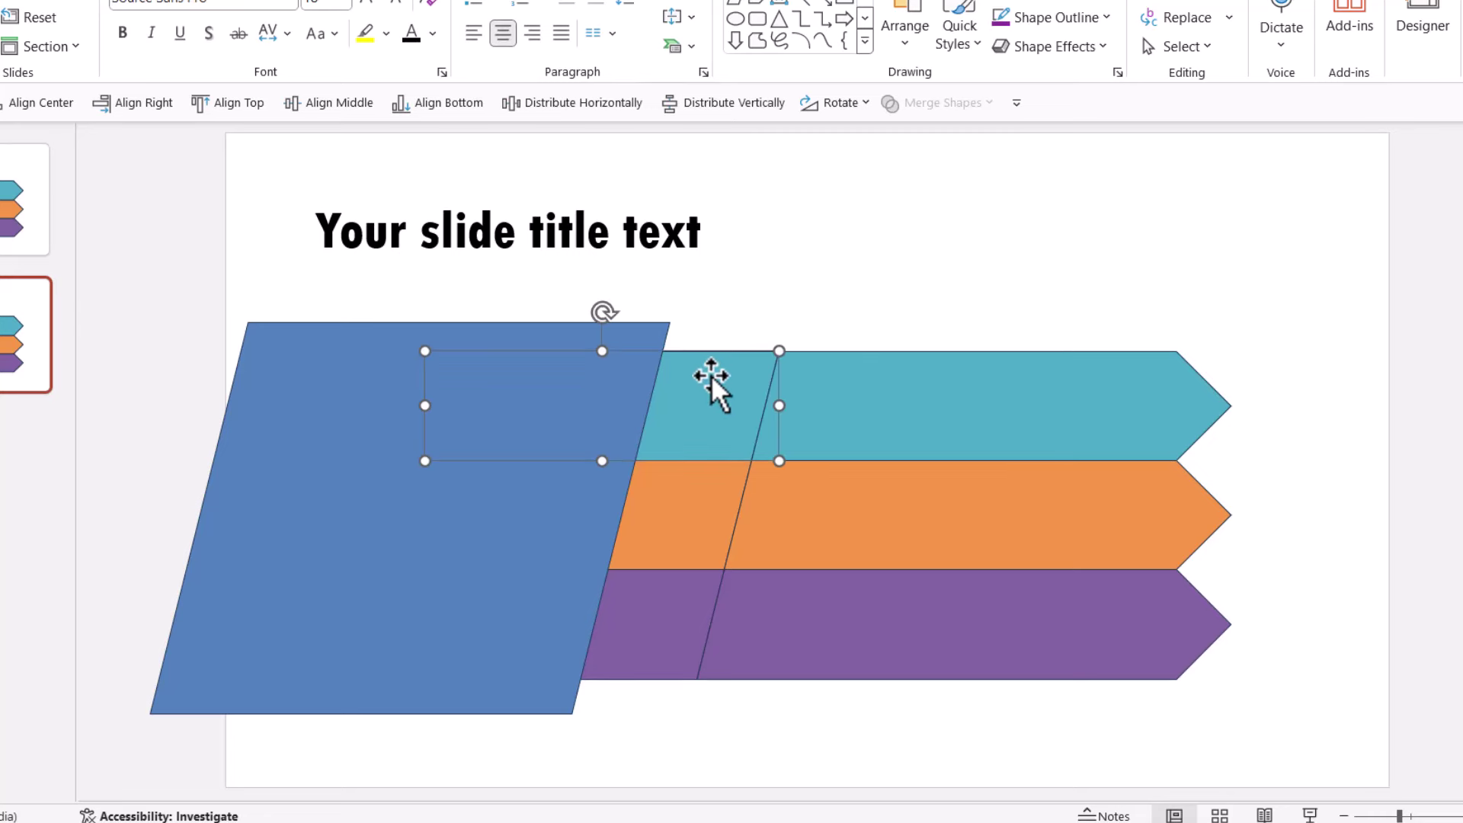
{"action": "left_click", "coordinate": [580, 335], "text": "shift"}
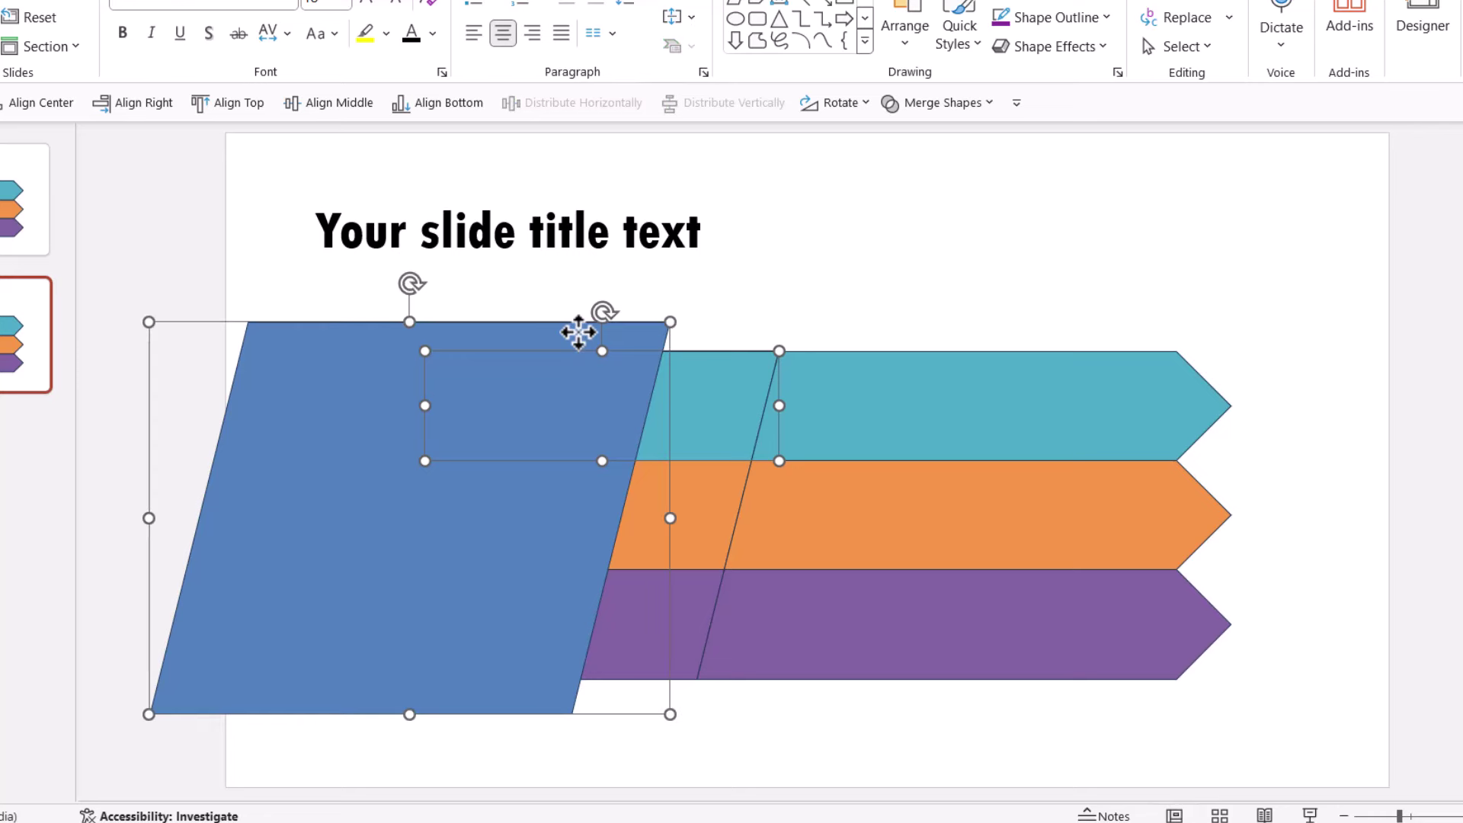
{"action": "left_click", "coordinate": [943, 103]}
{"action": "left_click", "coordinate": [945, 261]}
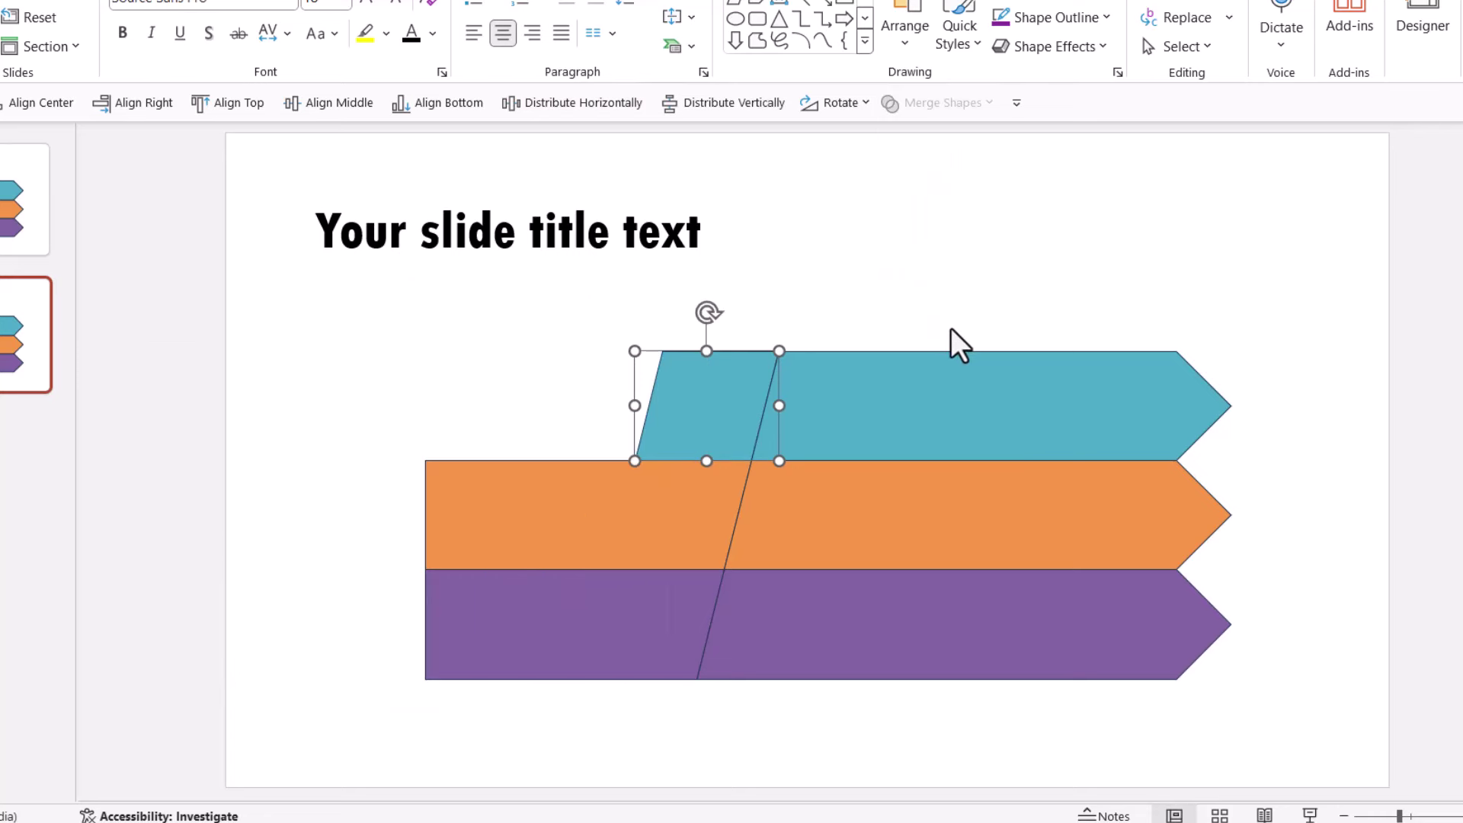
Paste a fresh parallelogram and subtract it from the next band
{"action": "key", "text": "ctrl+v"}
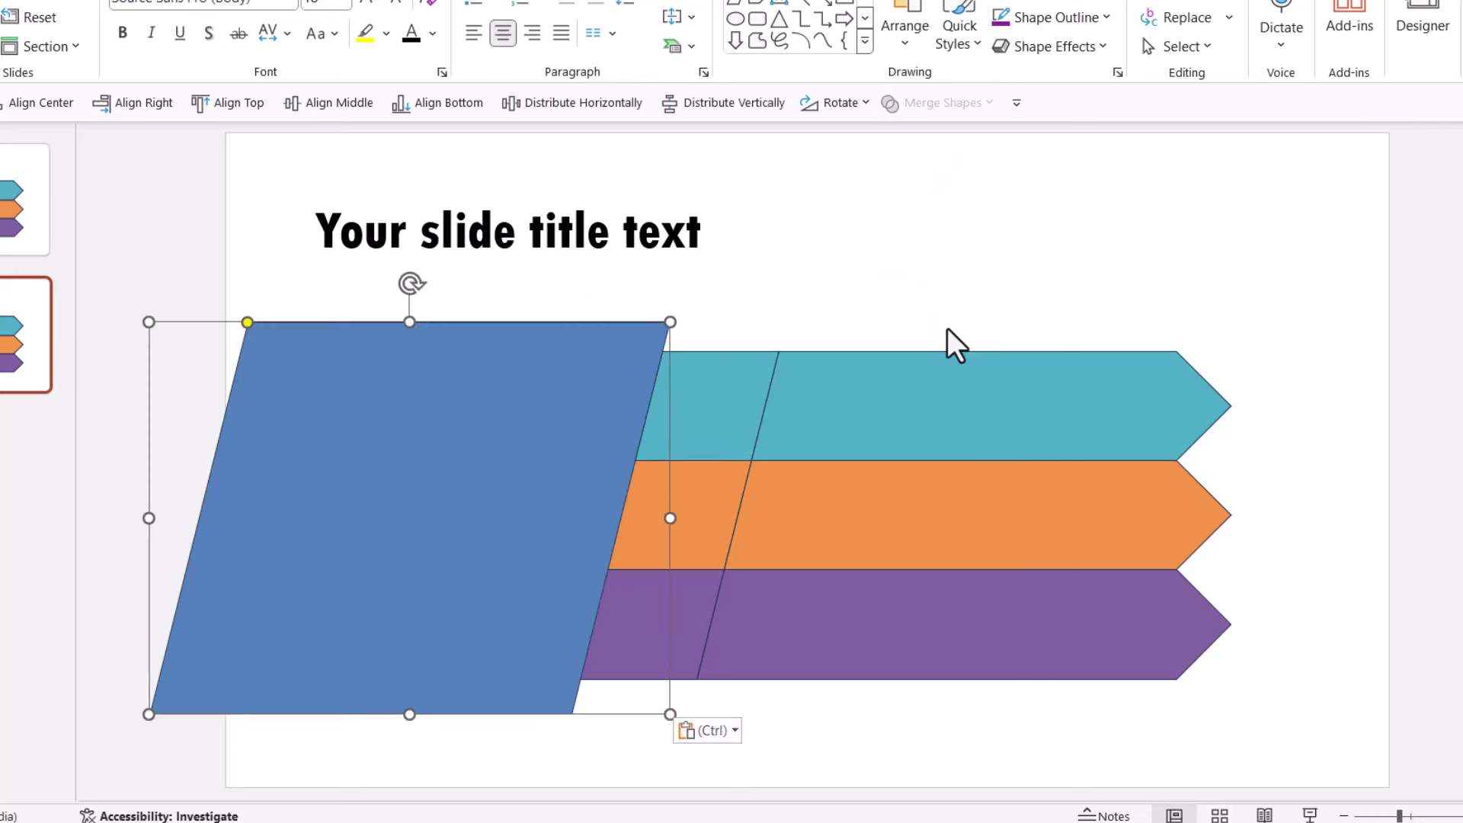
{"action": "left_click", "coordinate": [704, 518]}
{"action": "left_click", "coordinate": [533, 434], "text": "shift"}
{"action": "left_click", "coordinate": [948, 105]}
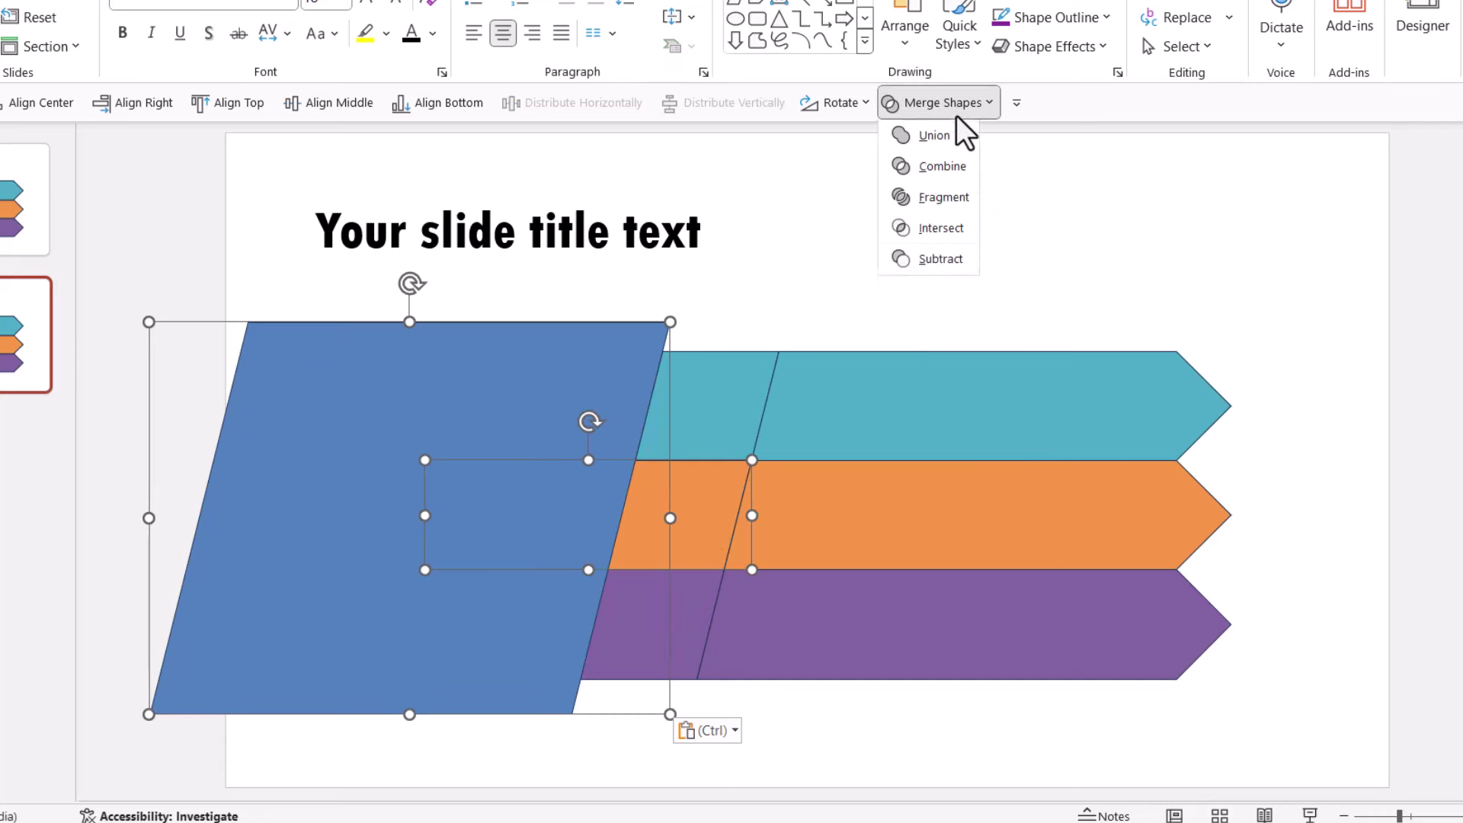
{"action": "left_click", "coordinate": [937, 261]}
{"action": "key", "text": "ctrl+z"}
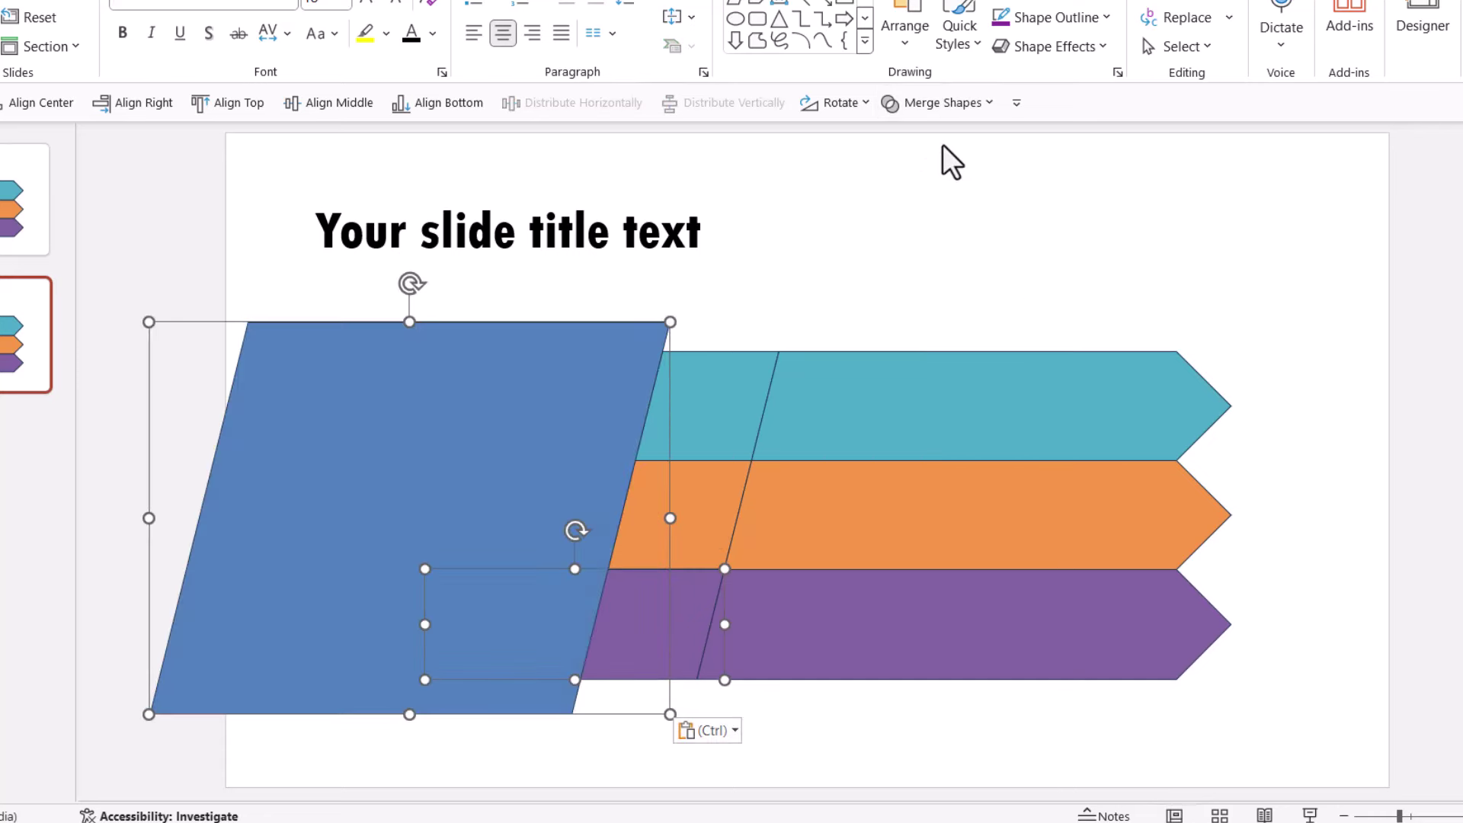
{"action": "key", "text": "ctrl+y"}
{"action": "left_click", "coordinate": [1306, 287]}
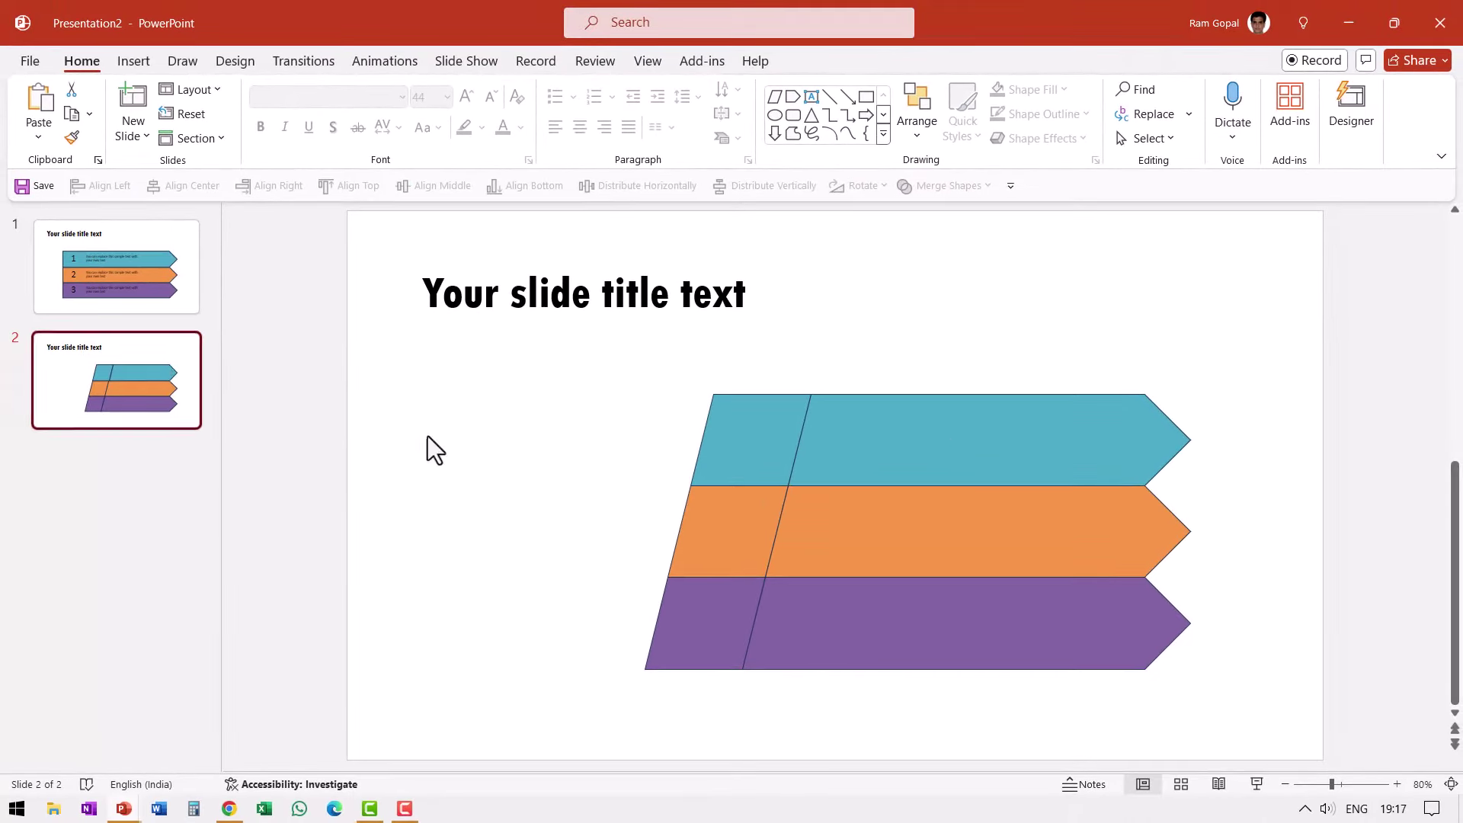
{"action": "left_click", "coordinate": [161, 307]}
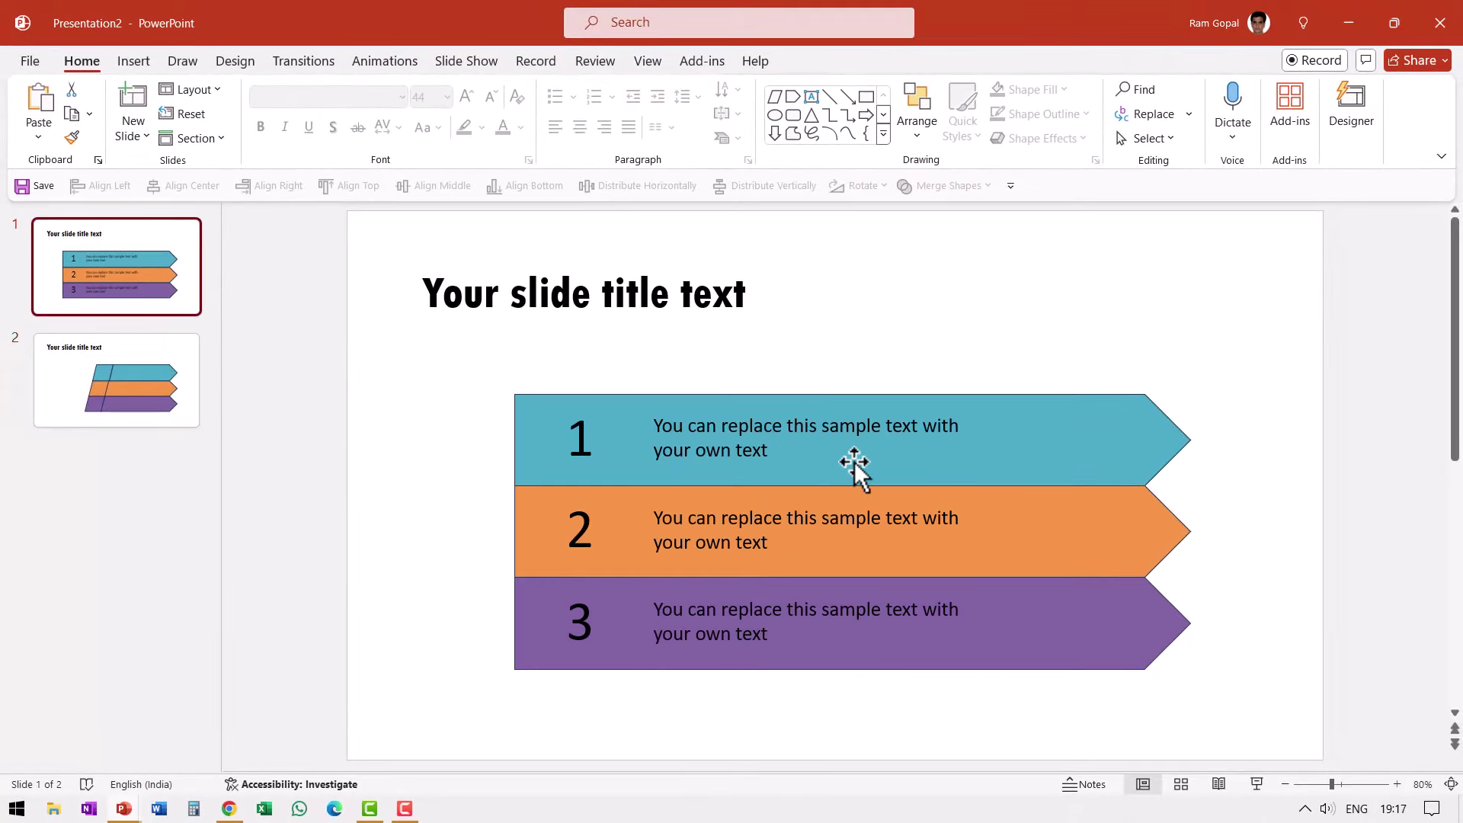
{"action": "left_click", "coordinate": [166, 377]}
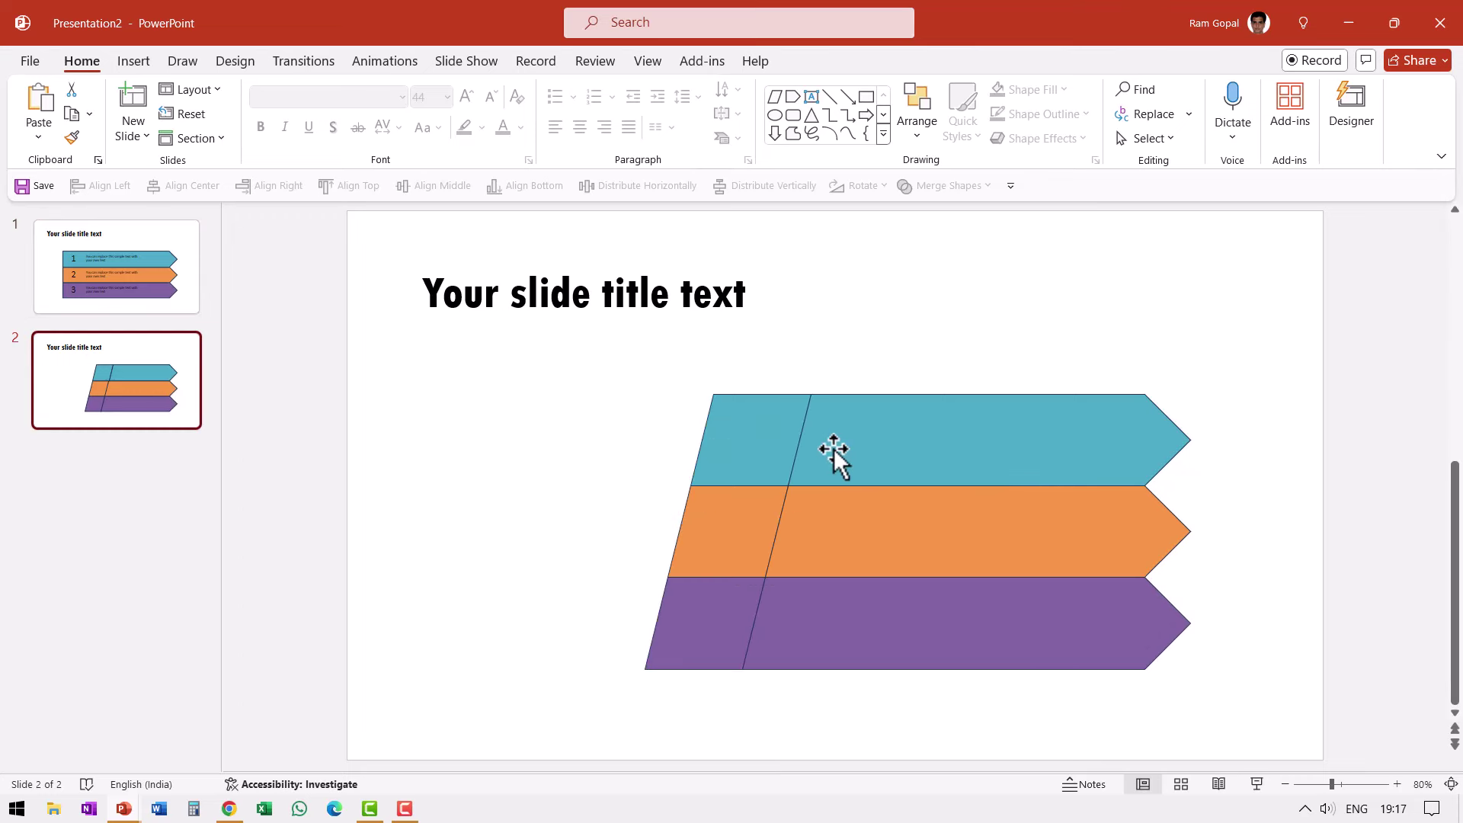
{"action": "left_click", "coordinate": [851, 438]}
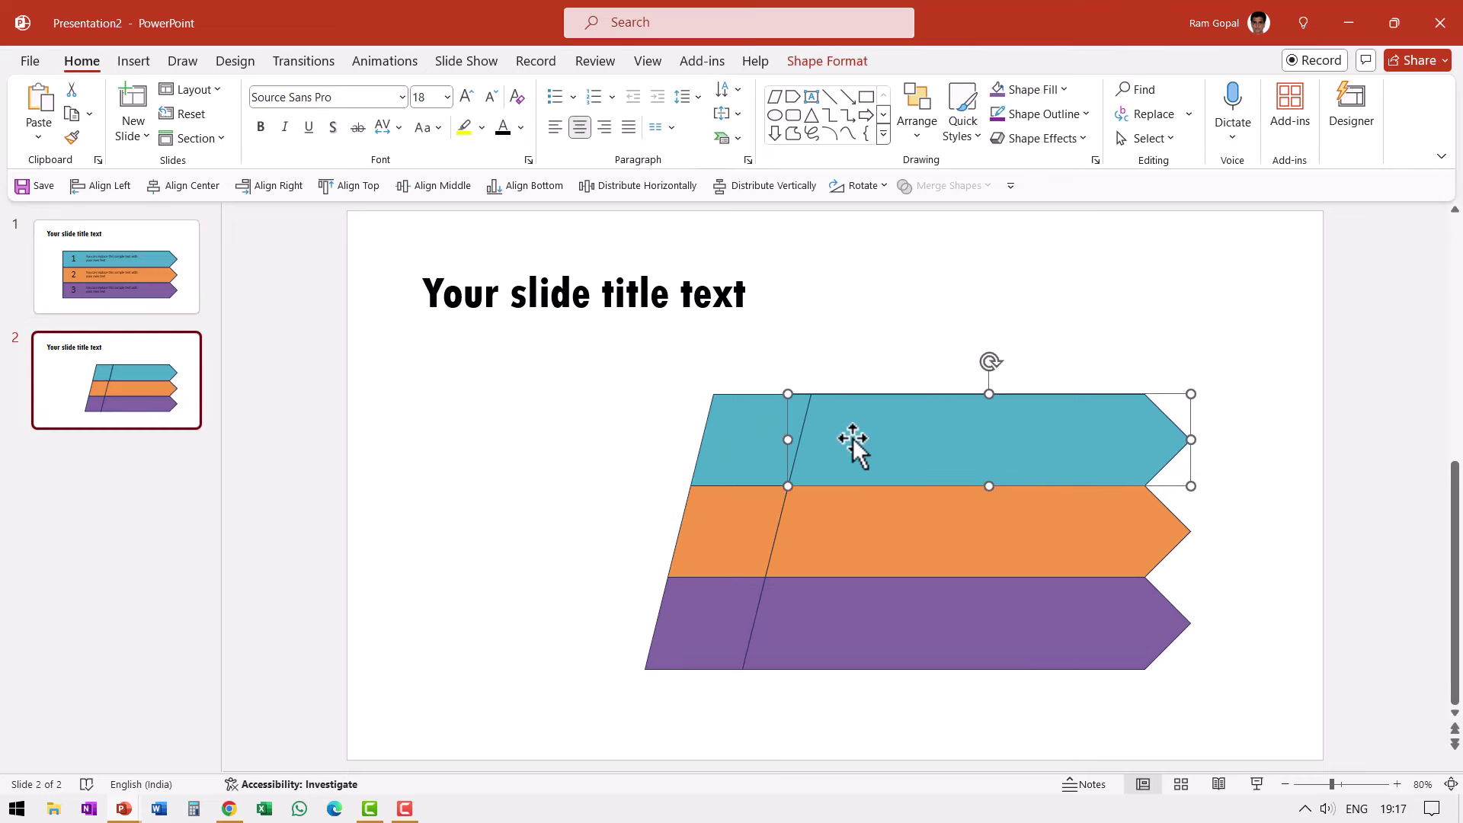
Nudge the three right-hand arrow pieces up and right, offsetting them from their slanted left pieces
{"action": "left_click", "coordinate": [856, 548], "text": "shift"}
{"action": "left_click", "coordinate": [832, 620], "text": "shift"}
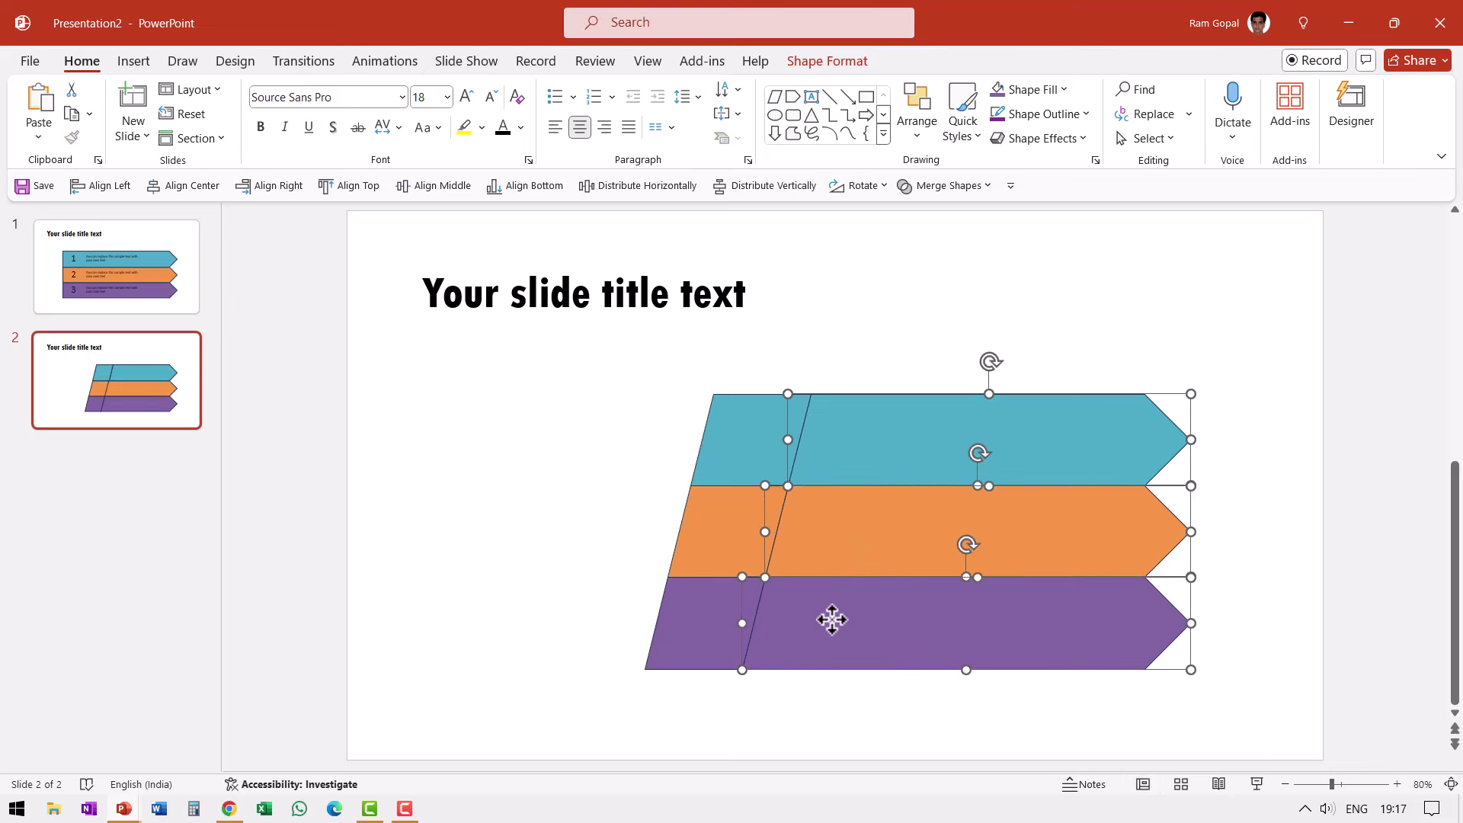
{"action": "key", "text": "Up"}
{"action": "key", "text": "Up"}
{"action": "key", "text": "Up"}
{"action": "key", "text": "Right"}
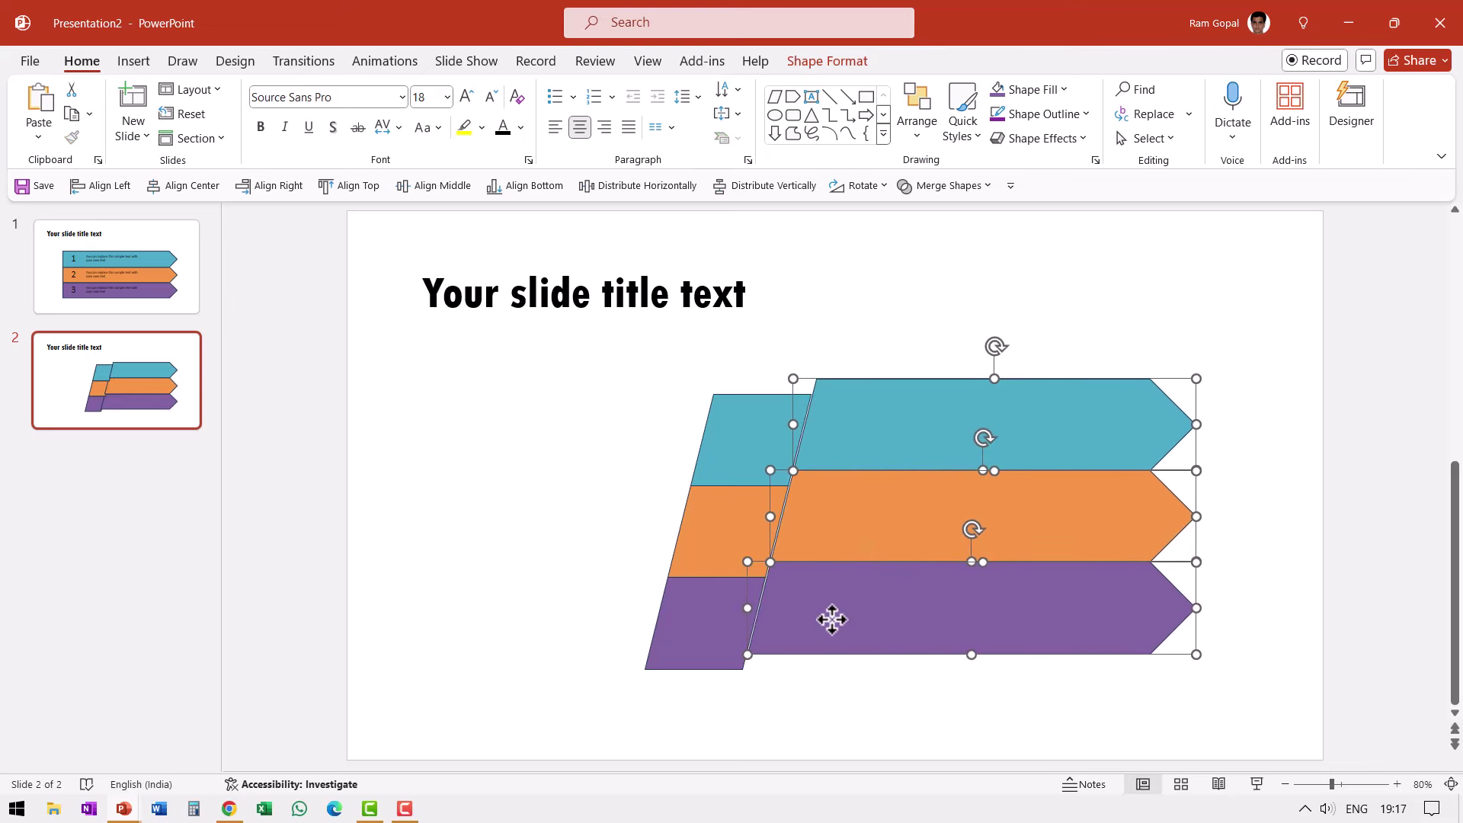
{"action": "key", "text": "ctrl+Left"}
{"action": "key", "text": "ctrl+Left"}
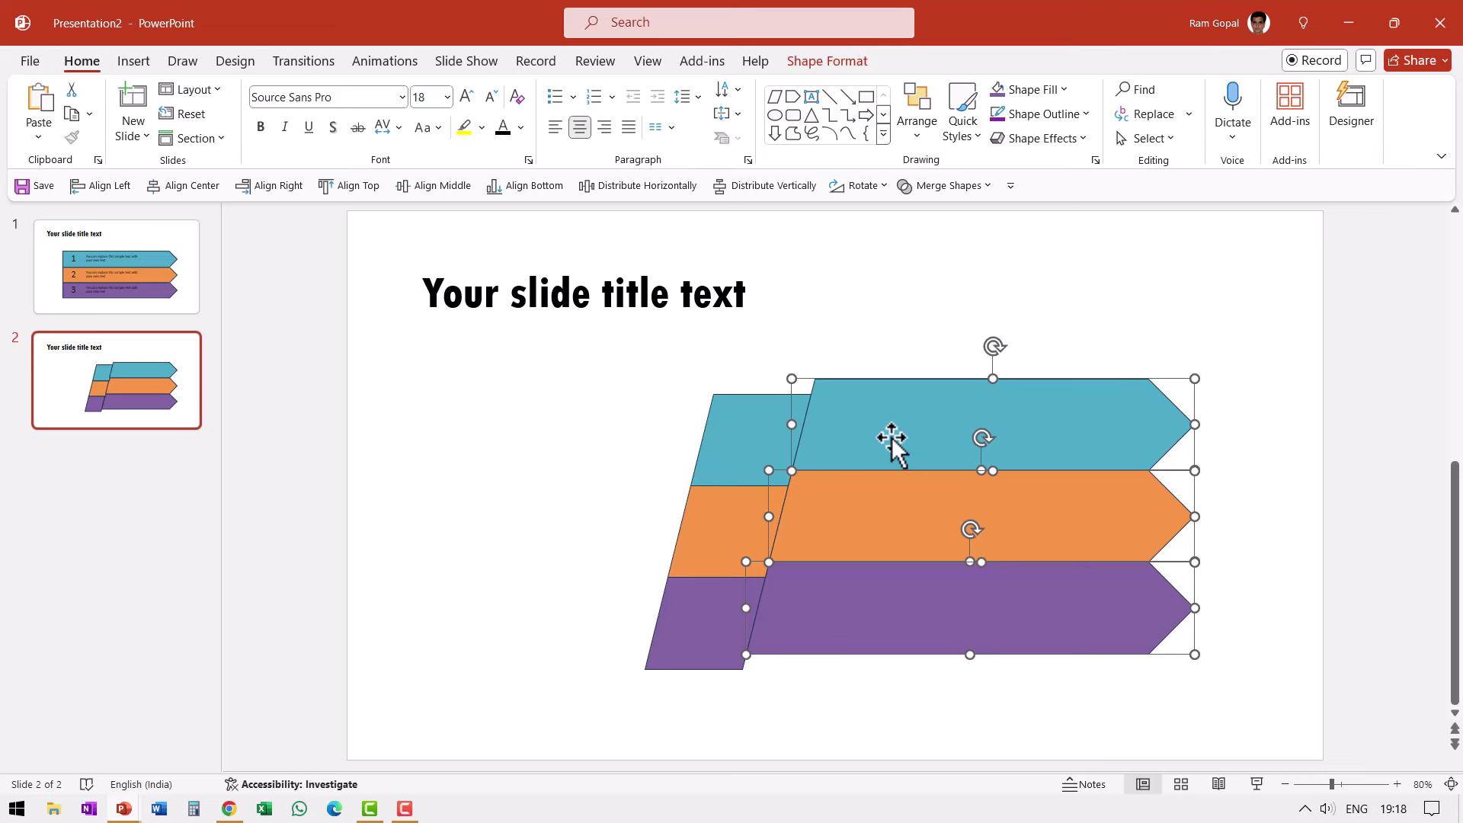
{"action": "left_click", "coordinate": [1315, 560]}
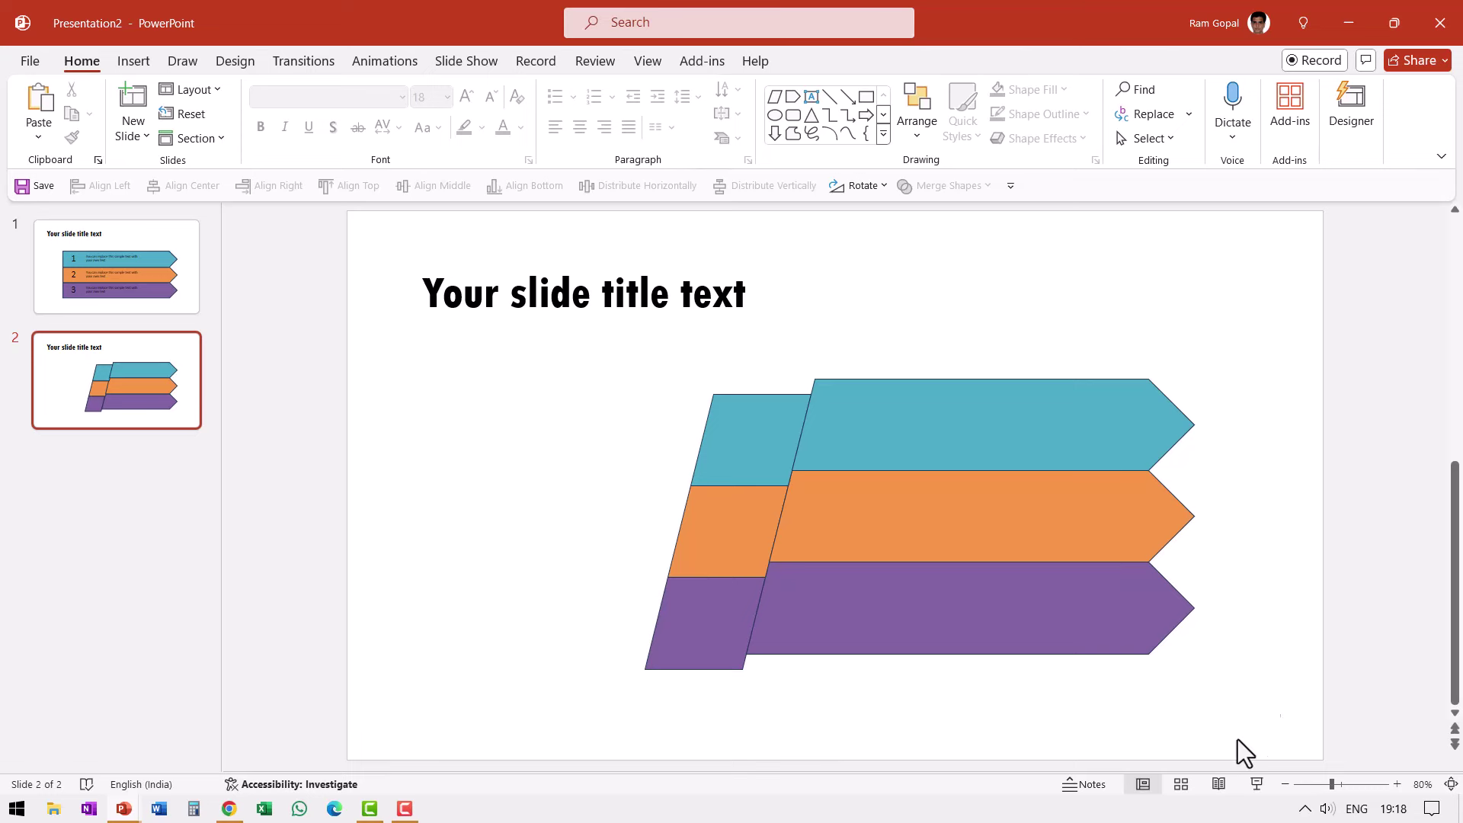
Set No Outline on all six band pieces, leaving the top arrow's teal fill unchanged
{"action": "left_click_drag", "start_coordinate": [1281, 715], "coordinate": [436, 304]}
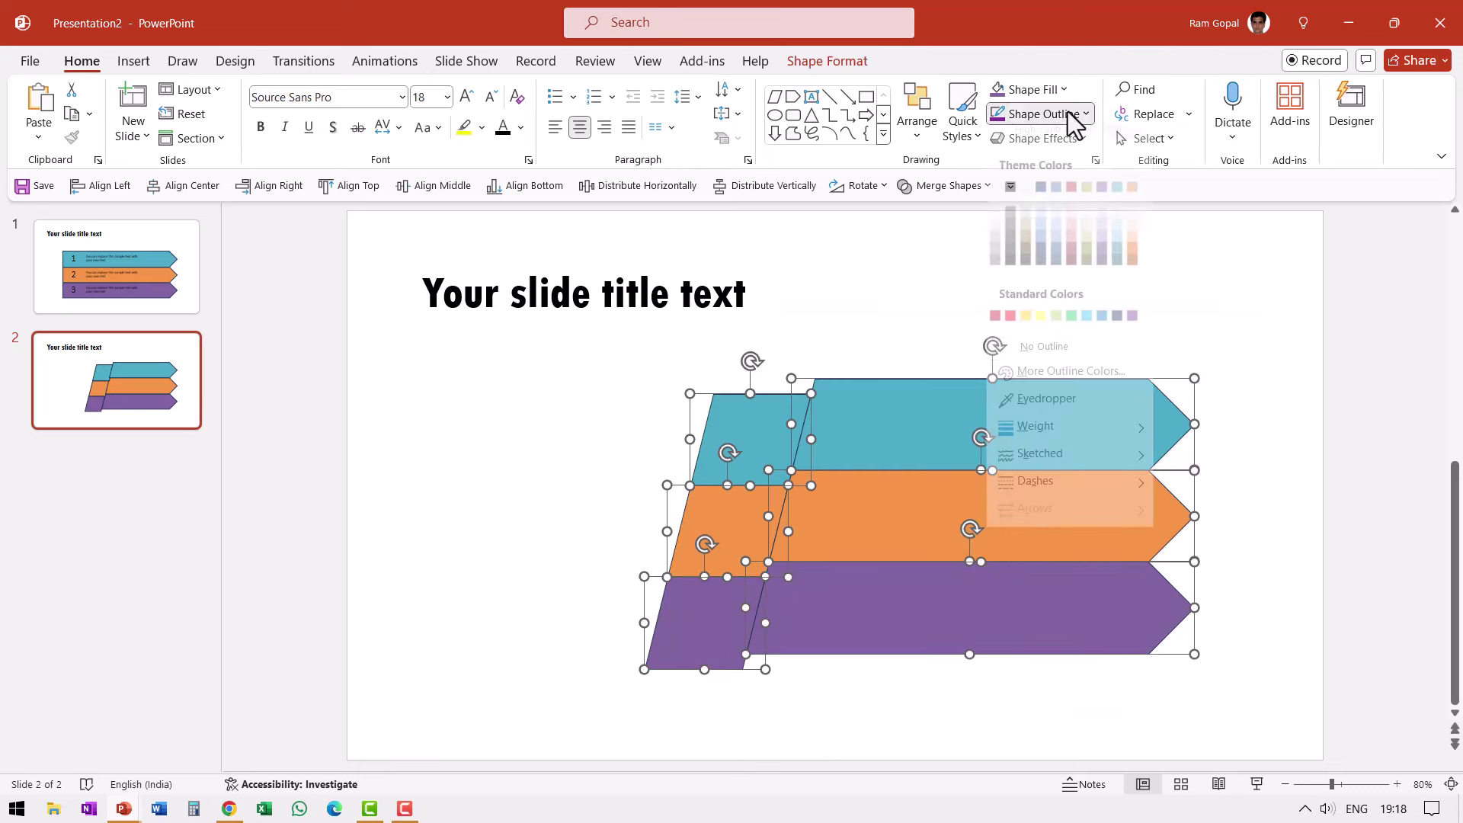
{"action": "left_click", "coordinate": [1048, 368]}
{"action": "left_click", "coordinate": [1269, 435]}
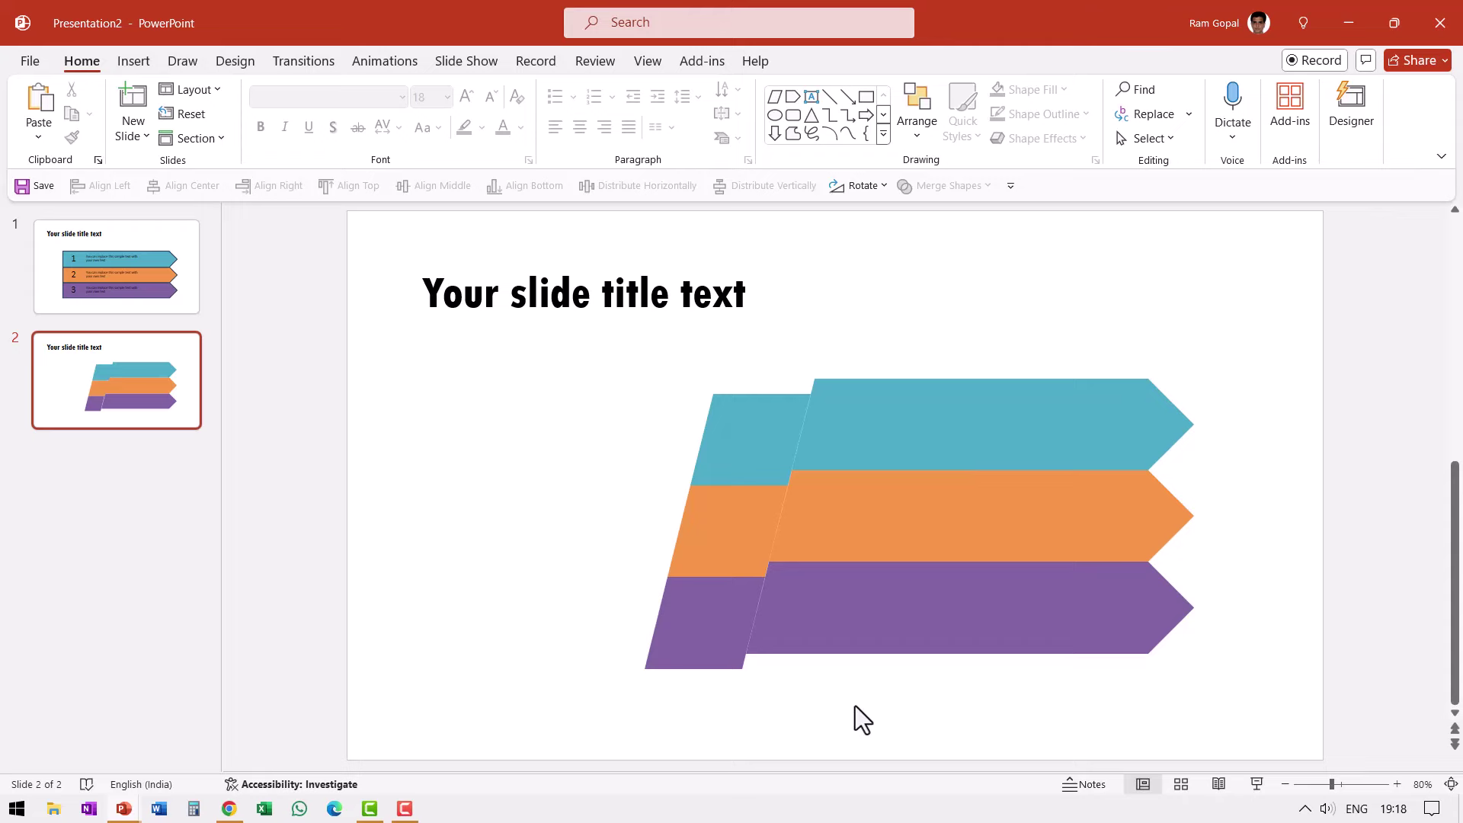
{"action": "left_click", "coordinate": [977, 427]}
{"action": "left_click", "coordinate": [1035, 98]}
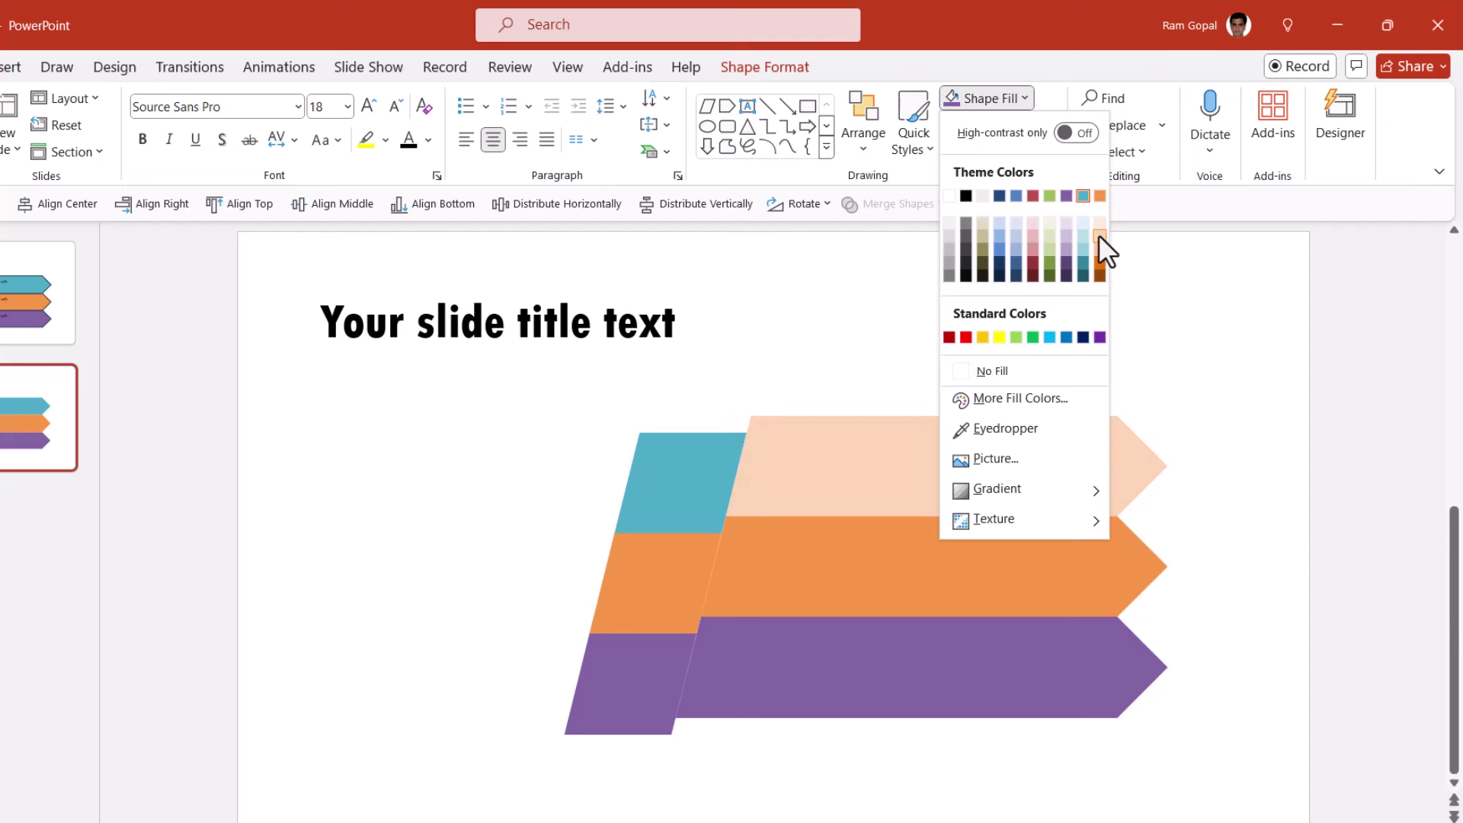
{"action": "left_click", "coordinate": [1234, 531]}
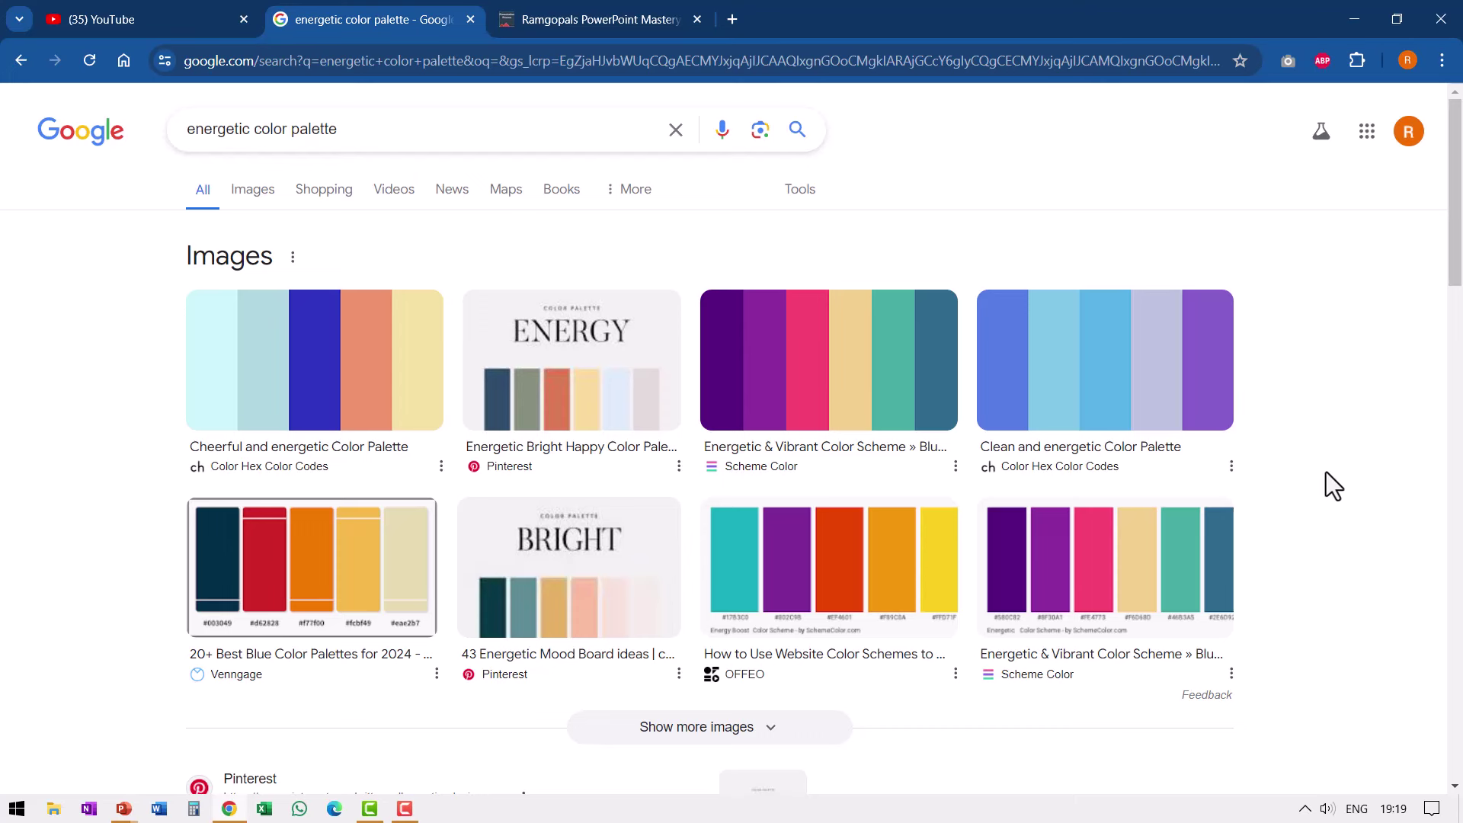
Snip the purple-pink-teal palette image from the 'energetic color palette' results
{"action": "key", "text": "super+shift+s"}
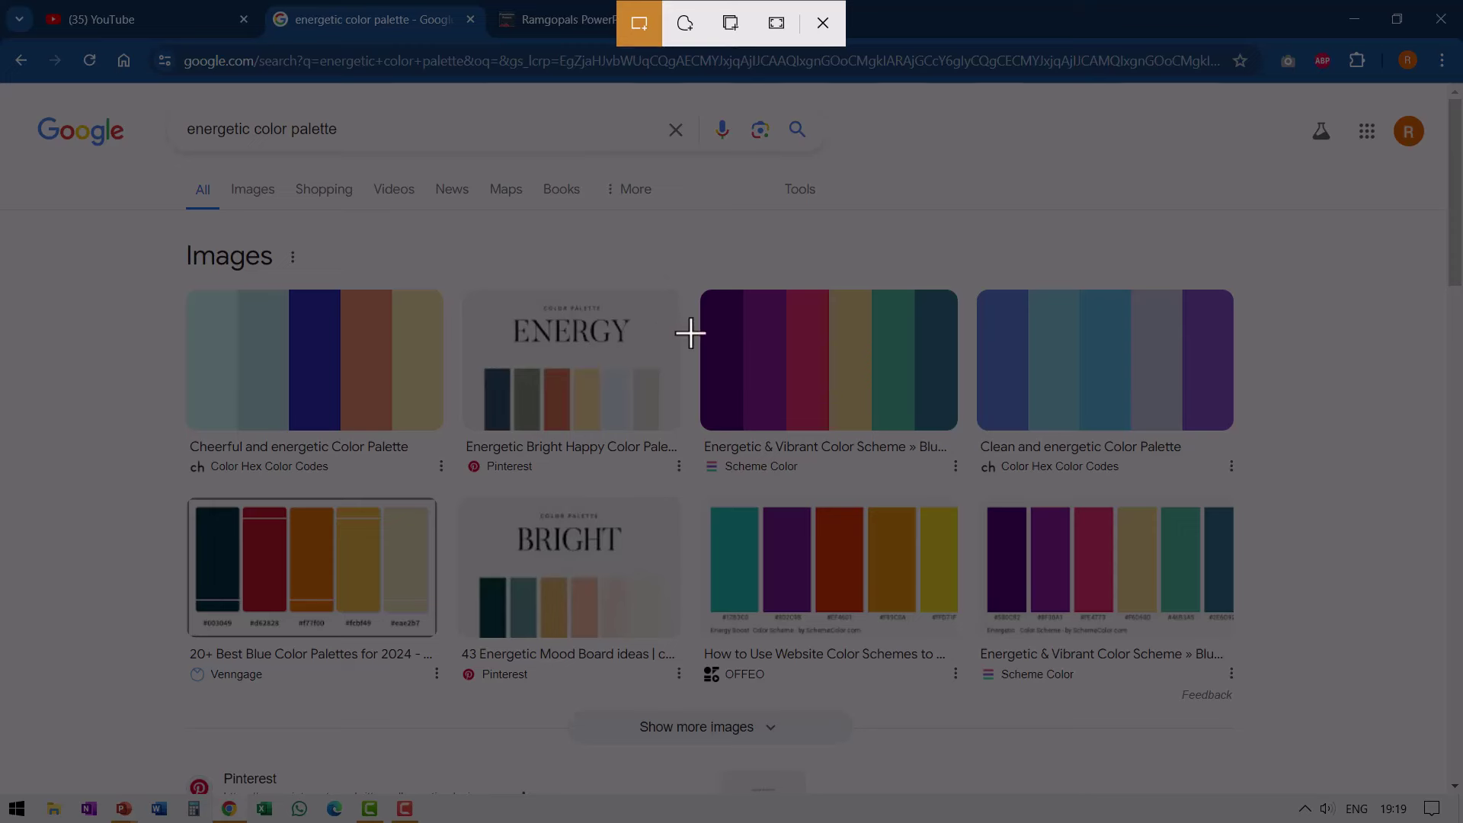
{"action": "left_click_drag", "start_coordinate": [690, 329], "coordinate": [967, 382]}
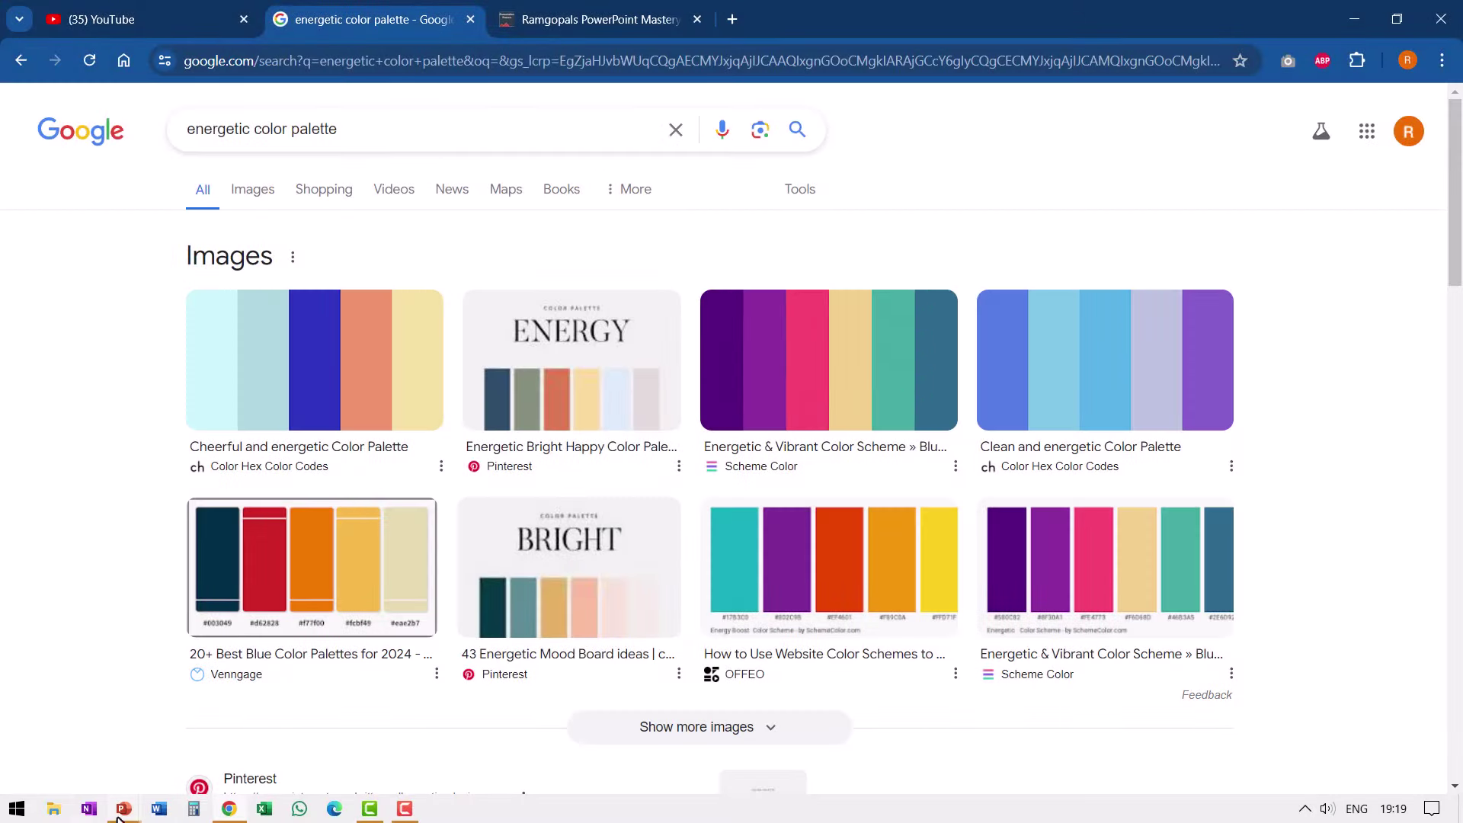
Paste the captured palette picture onto slide 2 and move it to the top right
{"action": "mouse_move", "coordinate": [119, 814]}
{"action": "left_click", "coordinate": [294, 753]}
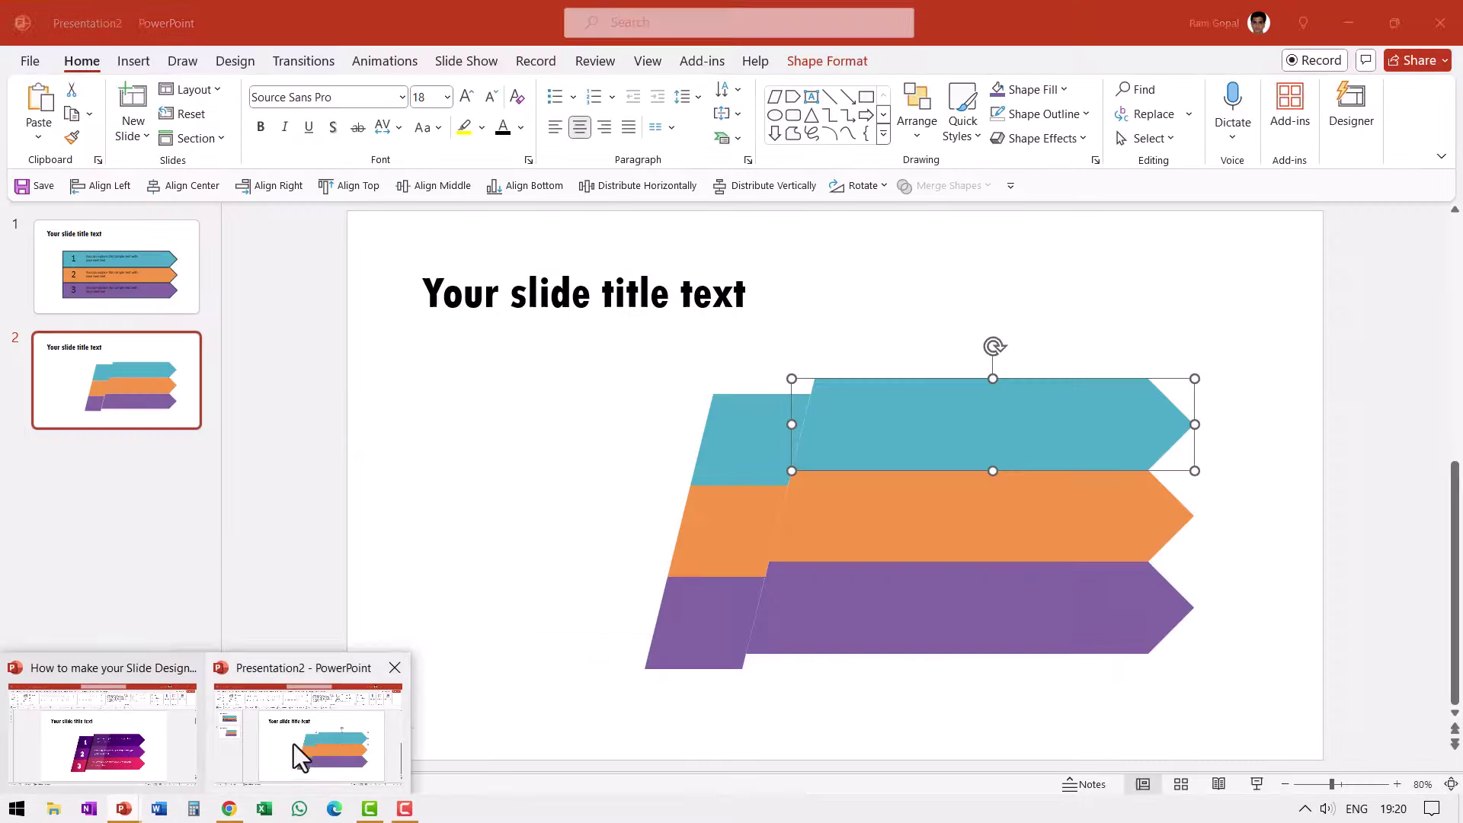
{"action": "right_click", "coordinate": [1202, 284]}
{"action": "left_click", "coordinate": [1247, 359]}
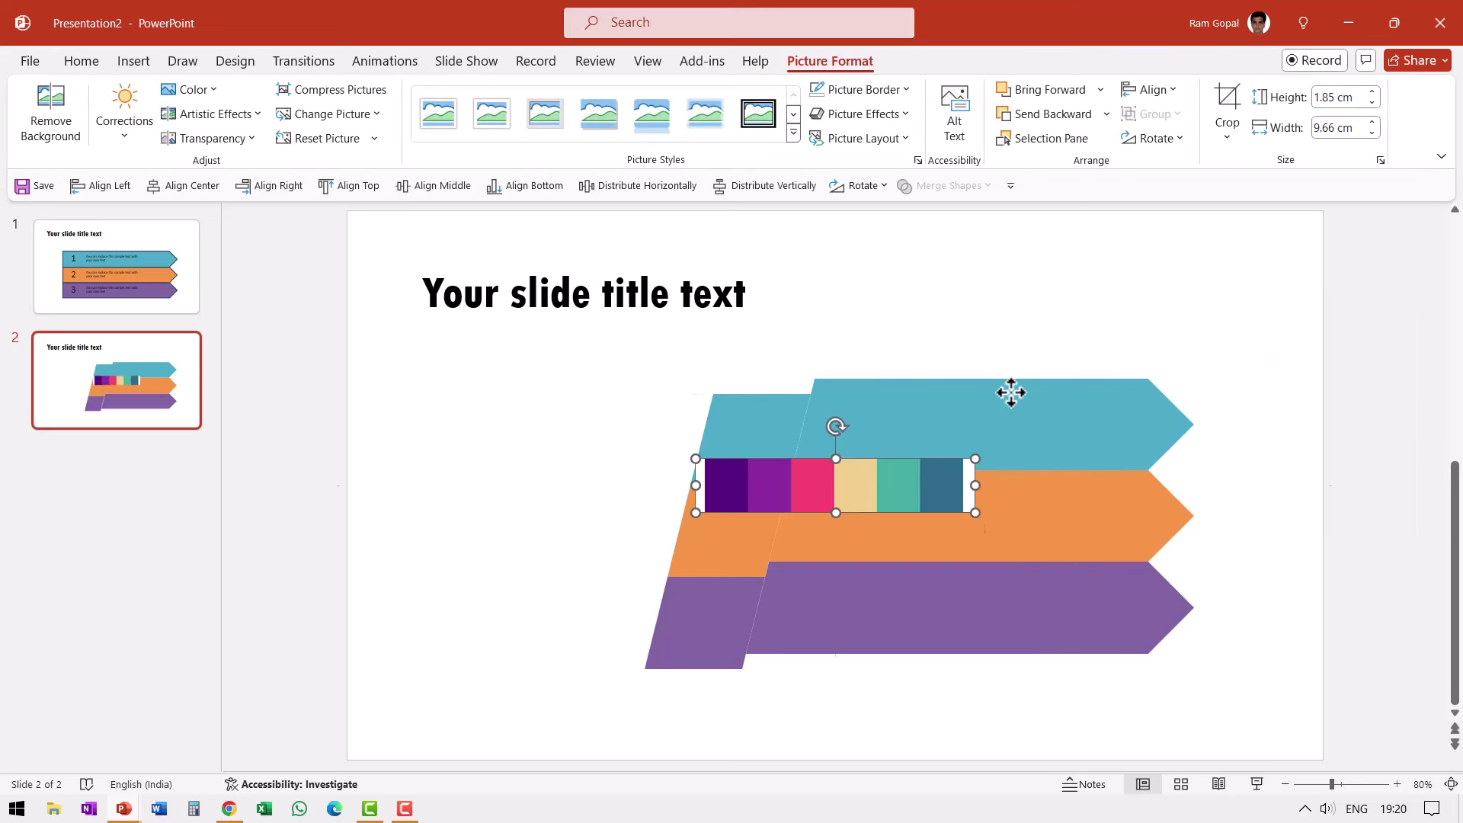
{"action": "left_click_drag", "start_coordinate": [852, 482], "coordinate": [1156, 290]}
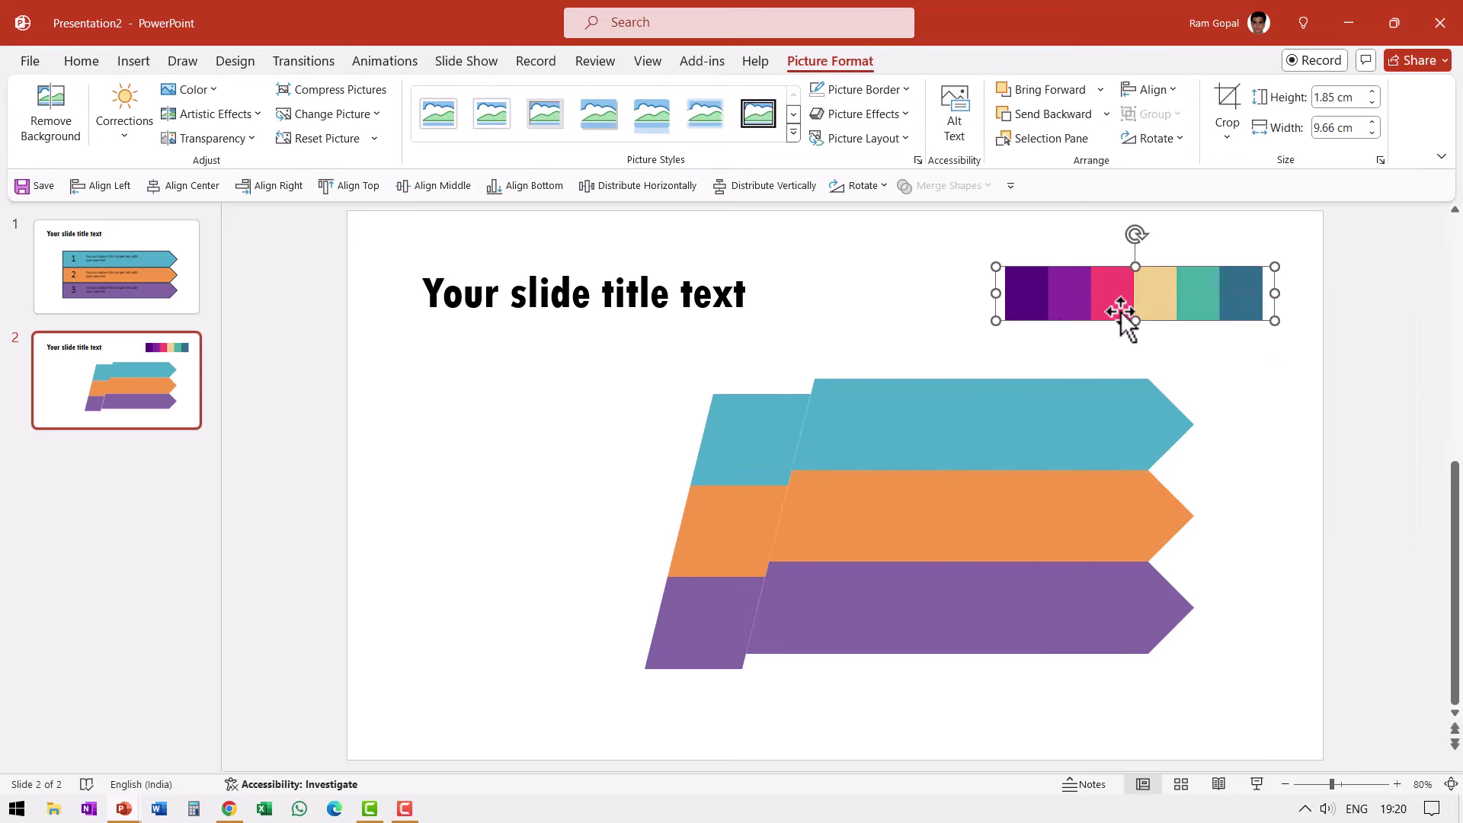
Fill the top arrow and its left piece with the palette's dark purple using the eyedropper
{"action": "left_click", "coordinate": [943, 403]}
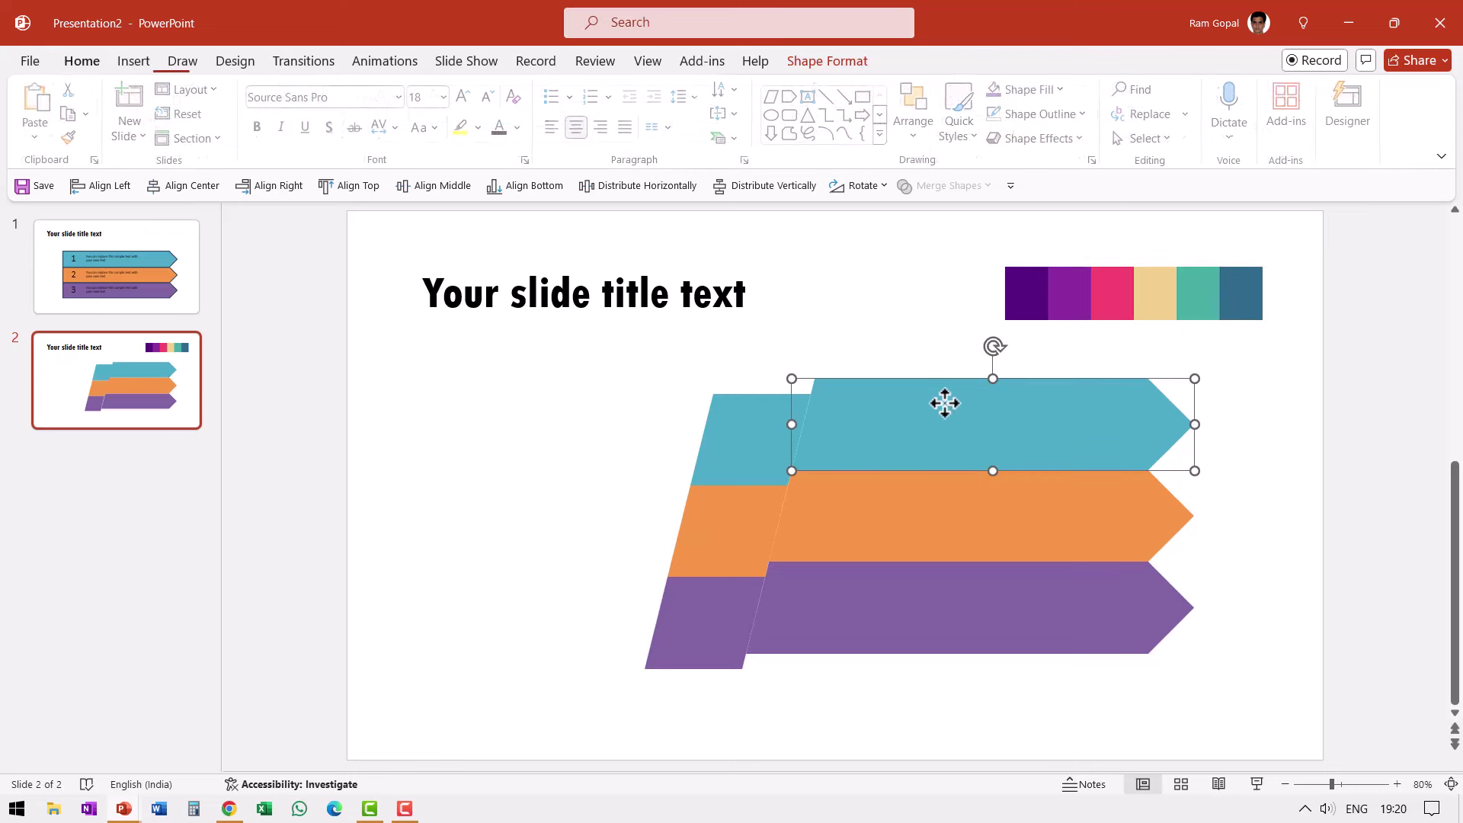
{"action": "left_click", "coordinate": [729, 415], "text": "shift"}
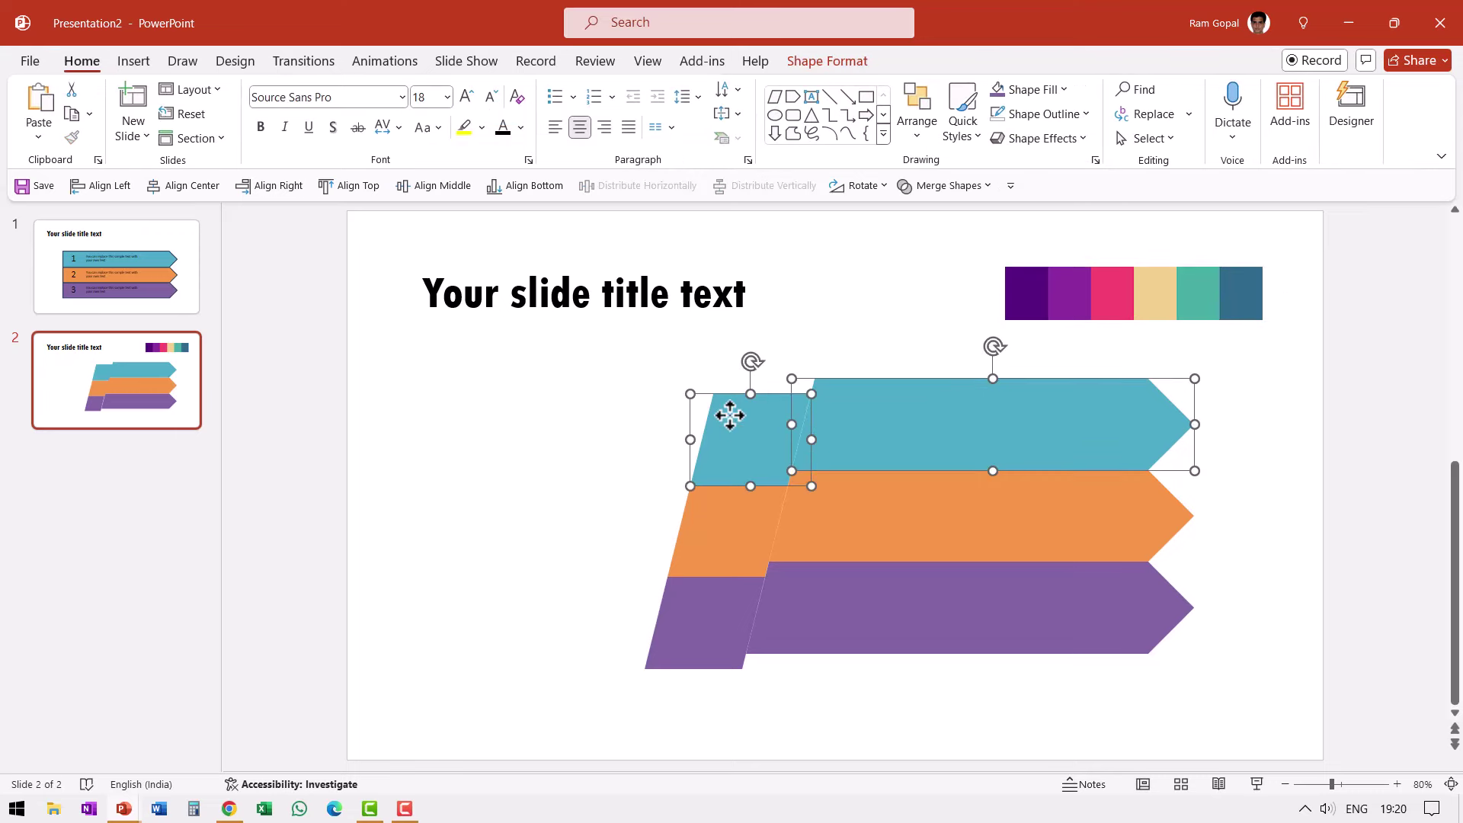
{"action": "right_click", "coordinate": [1023, 430]}
{"action": "left_click", "coordinate": [1107, 757]}
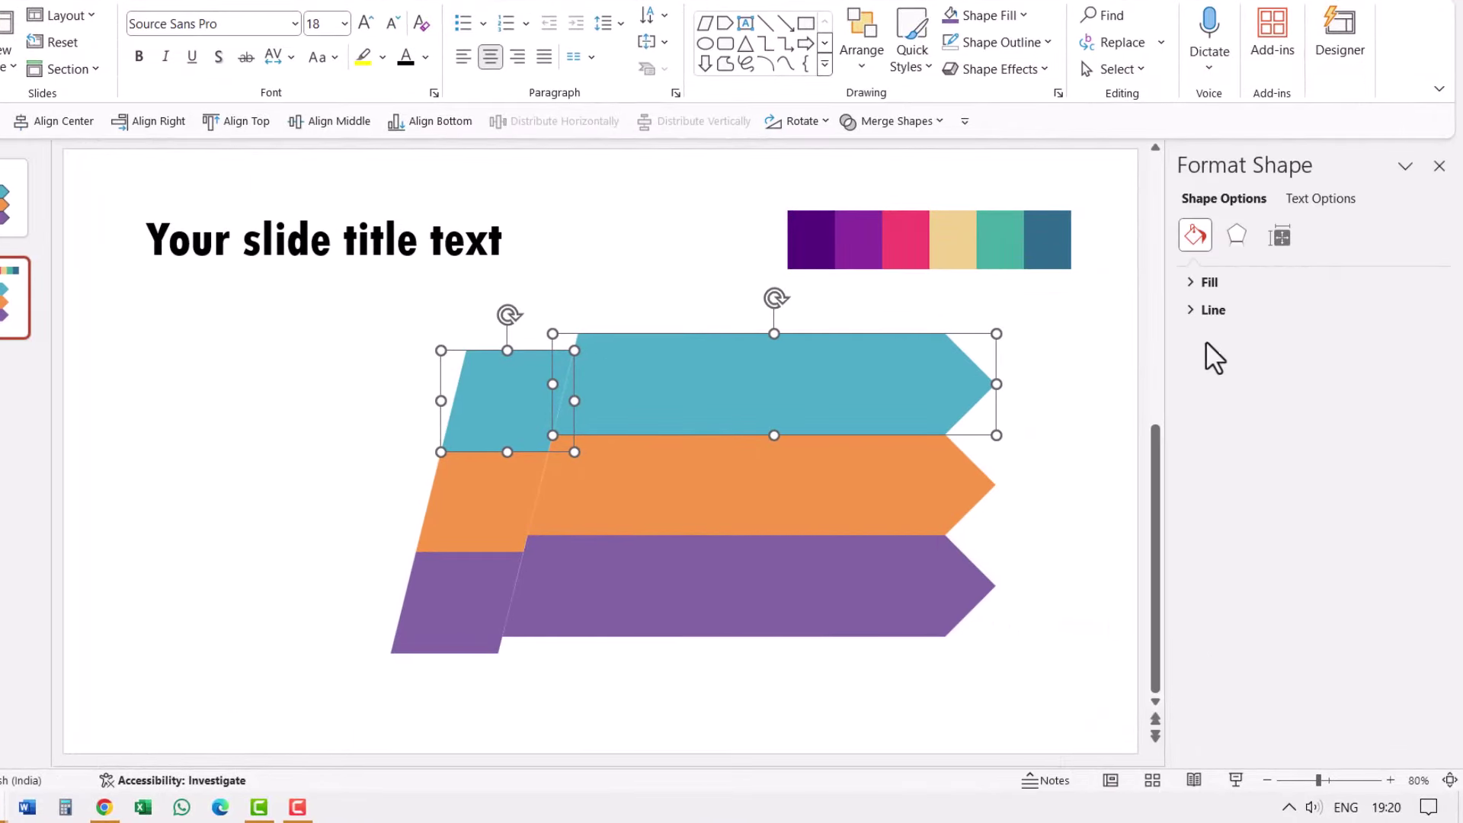
{"action": "left_click", "coordinate": [1207, 283]}
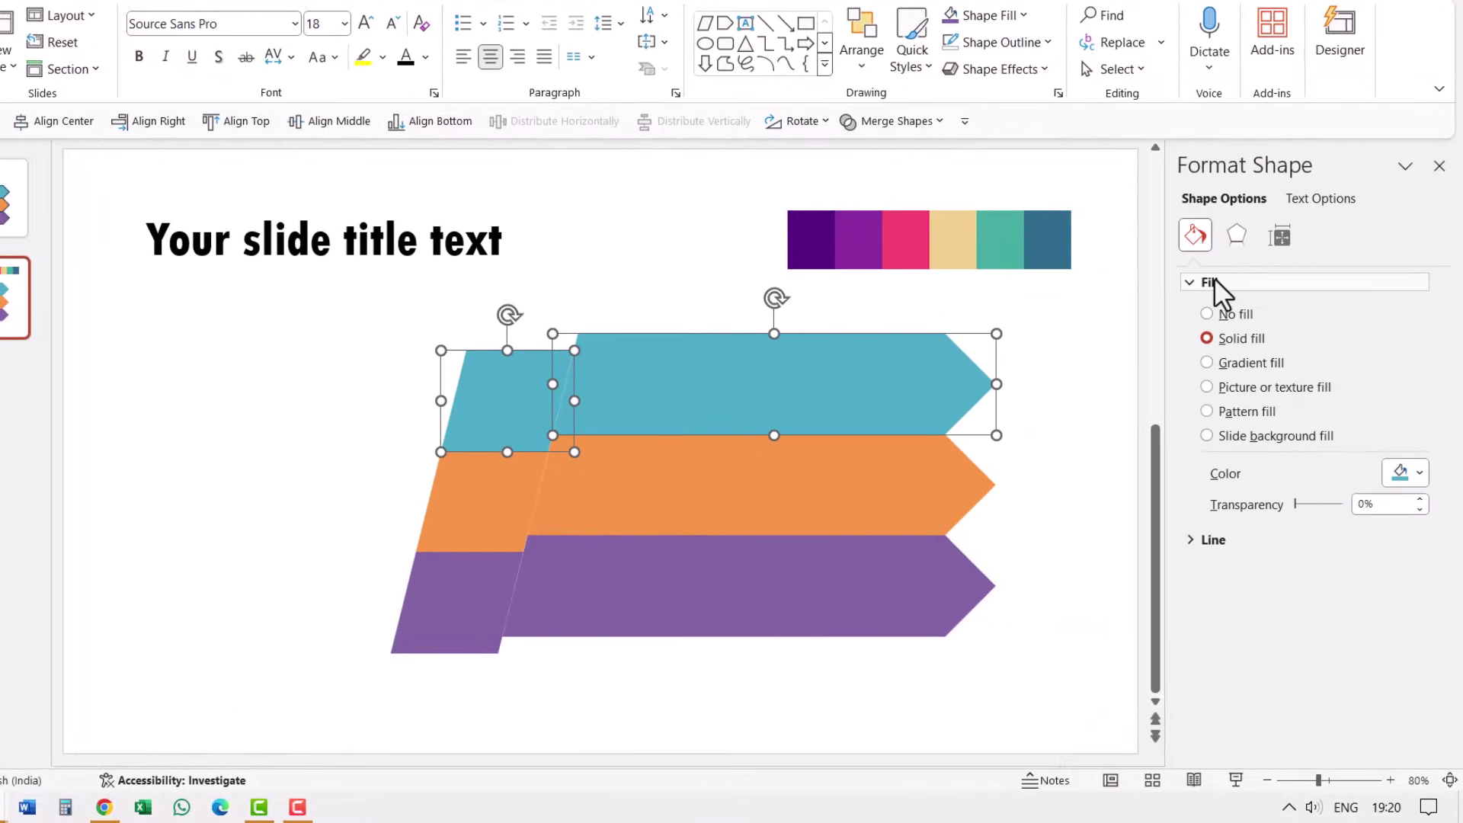
{"action": "left_click", "coordinate": [1404, 474]}
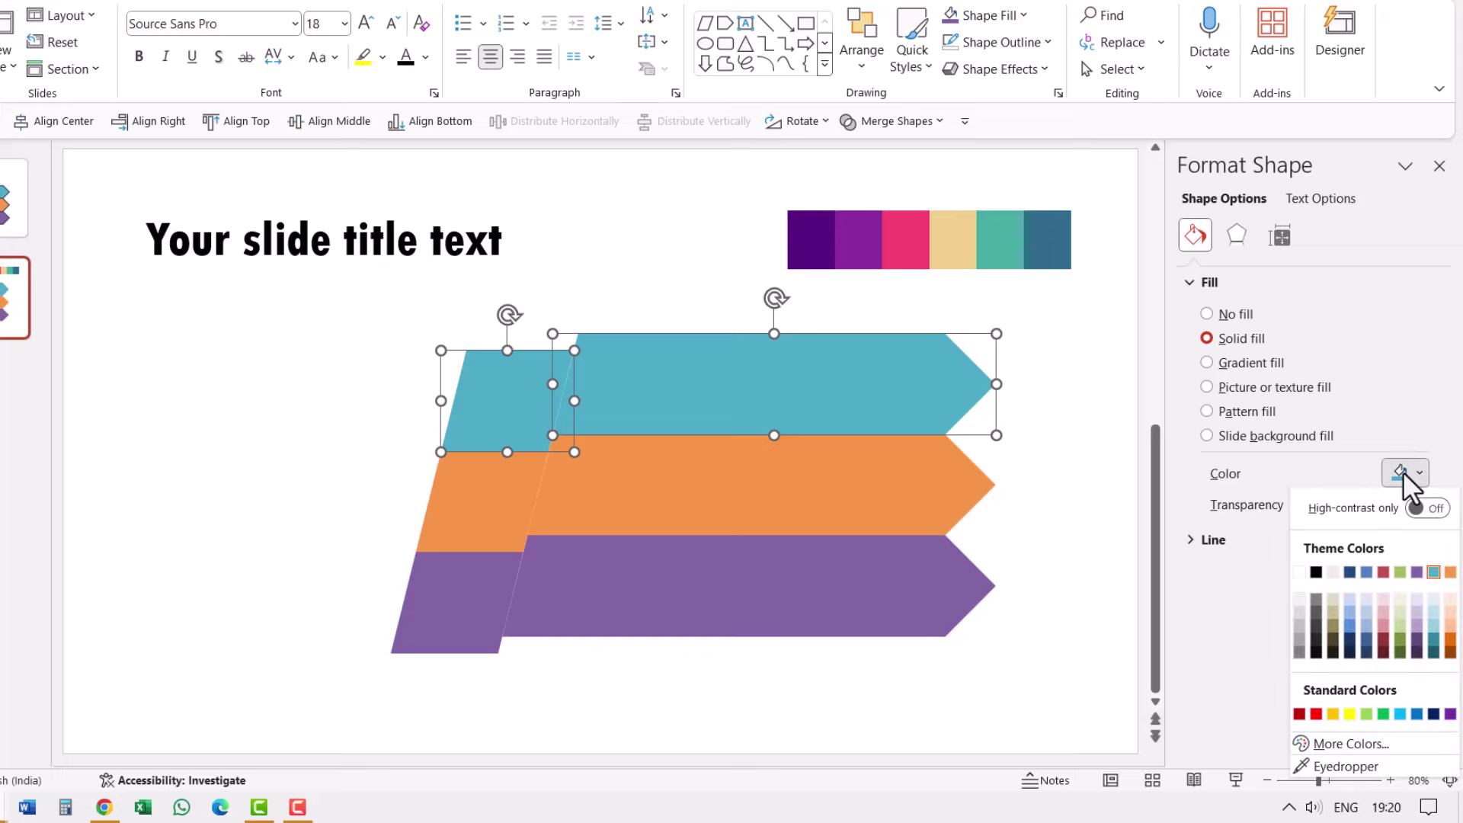
{"action": "left_click", "coordinate": [1321, 761]}
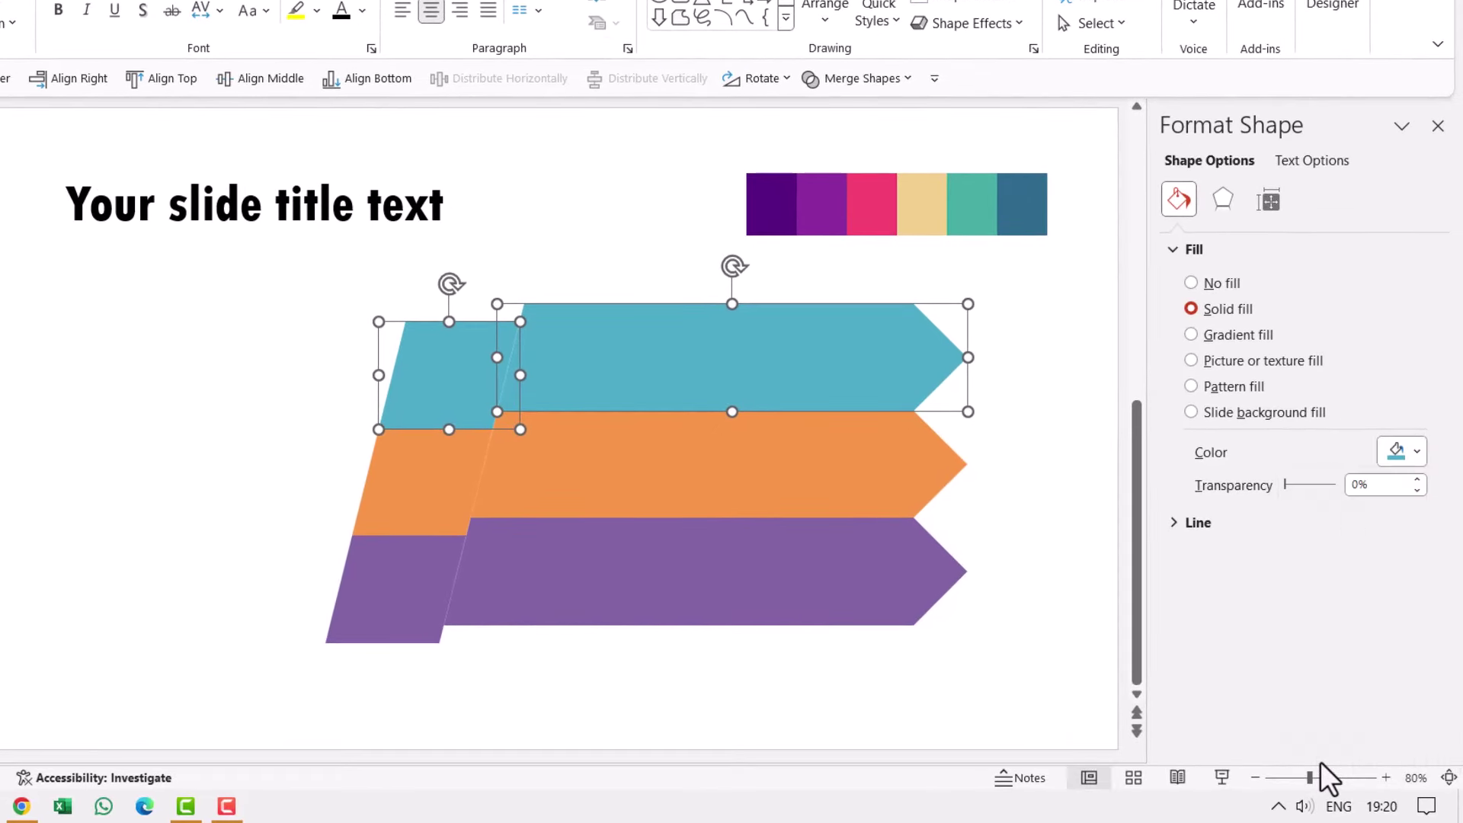
{"action": "left_click", "coordinate": [774, 179]}
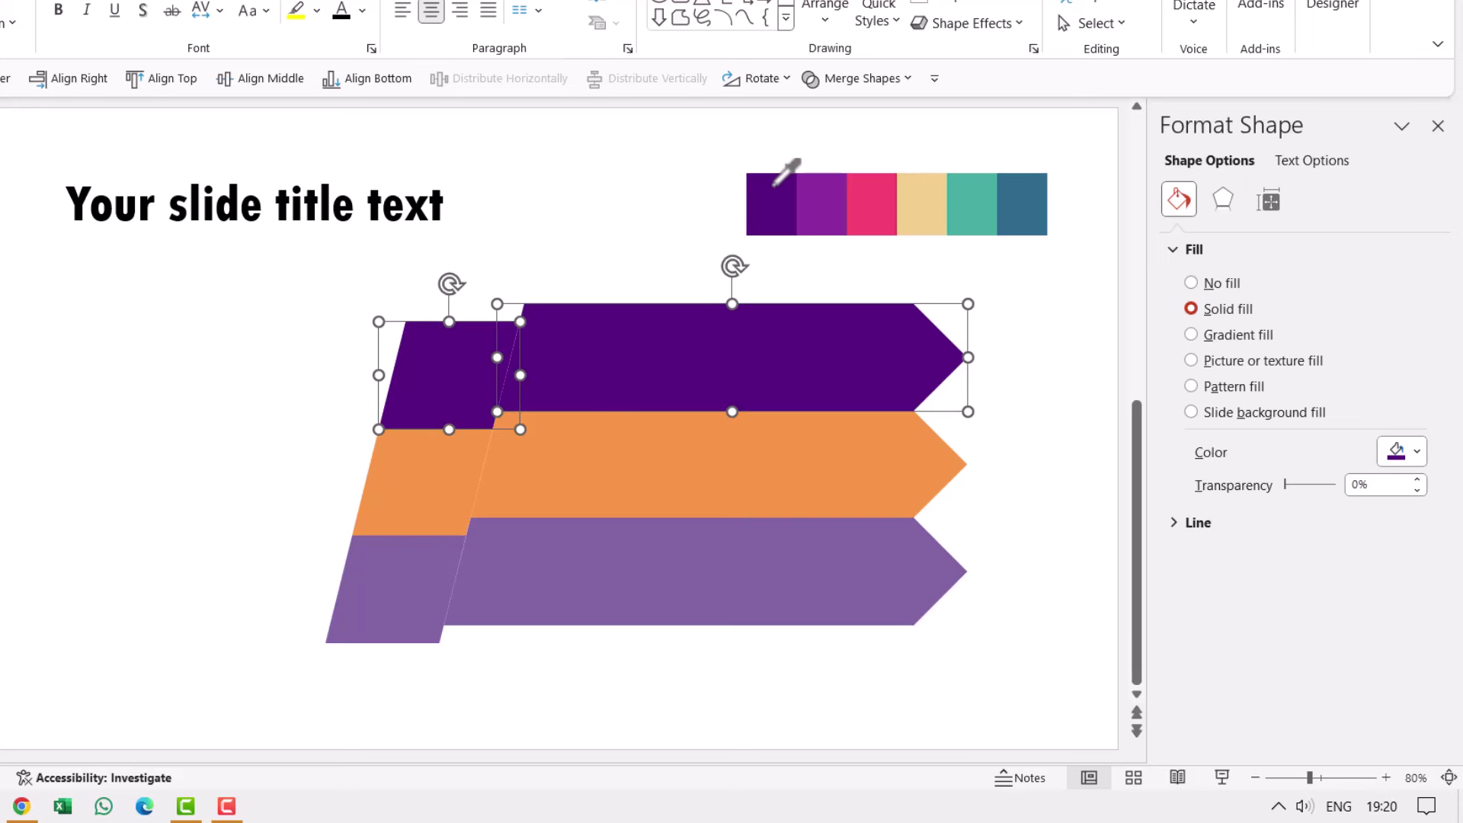
Eyedrop the palette's purple onto the middle arrow and its left piece
{"action": "left_click", "coordinate": [559, 474]}
{"action": "left_click", "coordinate": [416, 478], "text": "shift"}
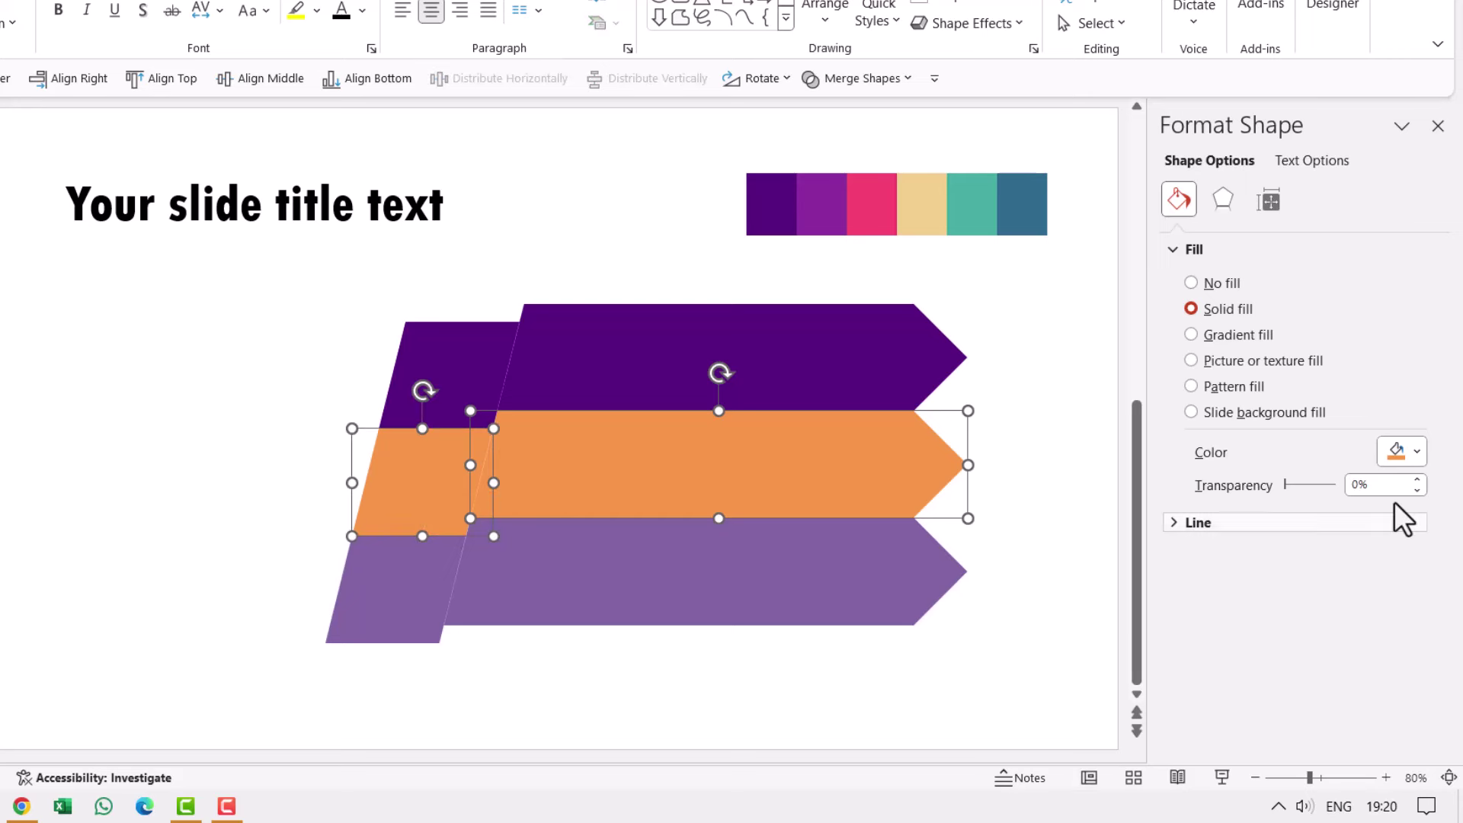
{"action": "left_click", "coordinate": [1416, 452]}
{"action": "left_click", "coordinate": [1343, 427]}
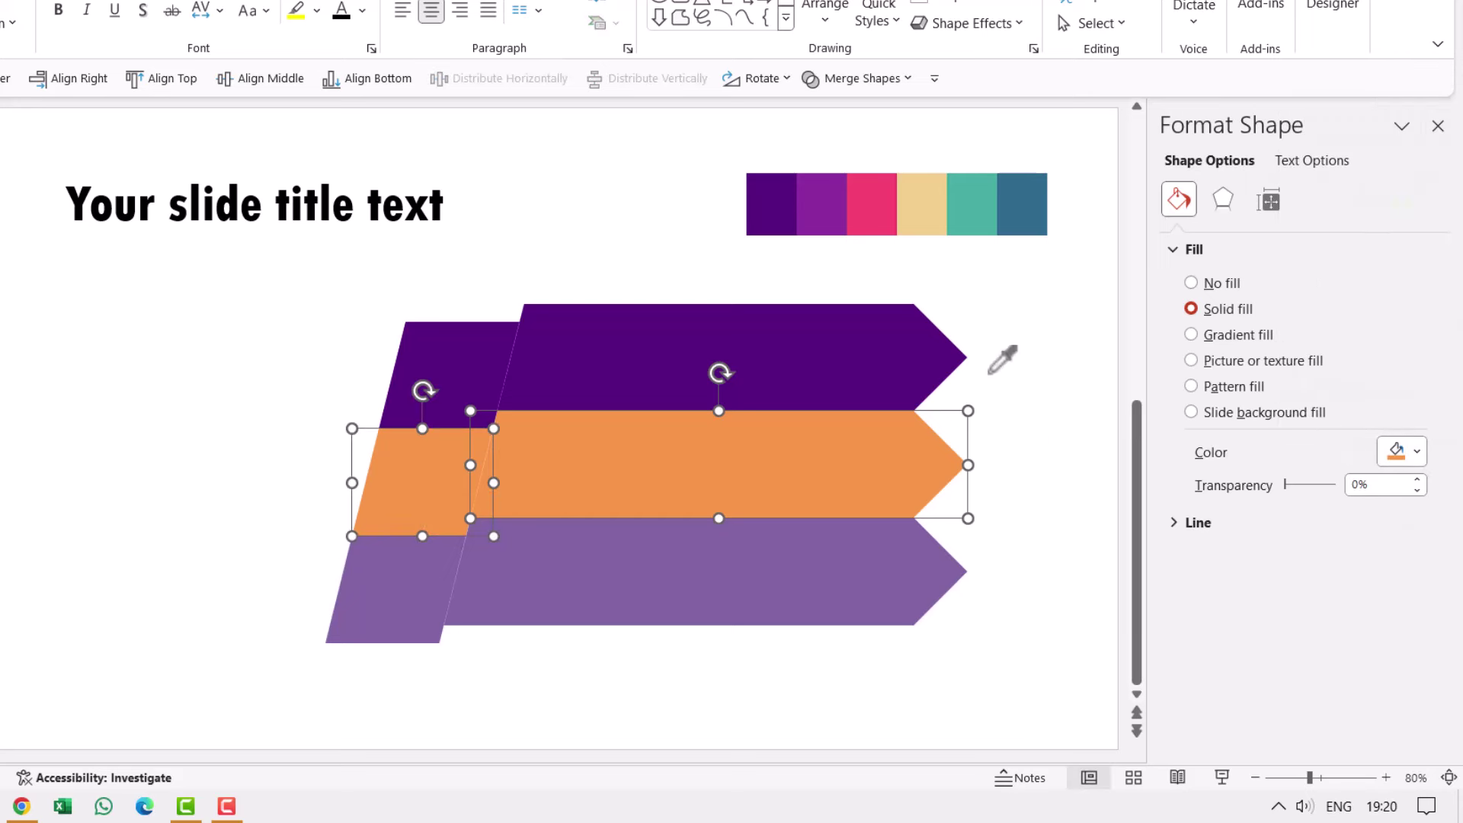
{"action": "left_click", "coordinate": [829, 199]}
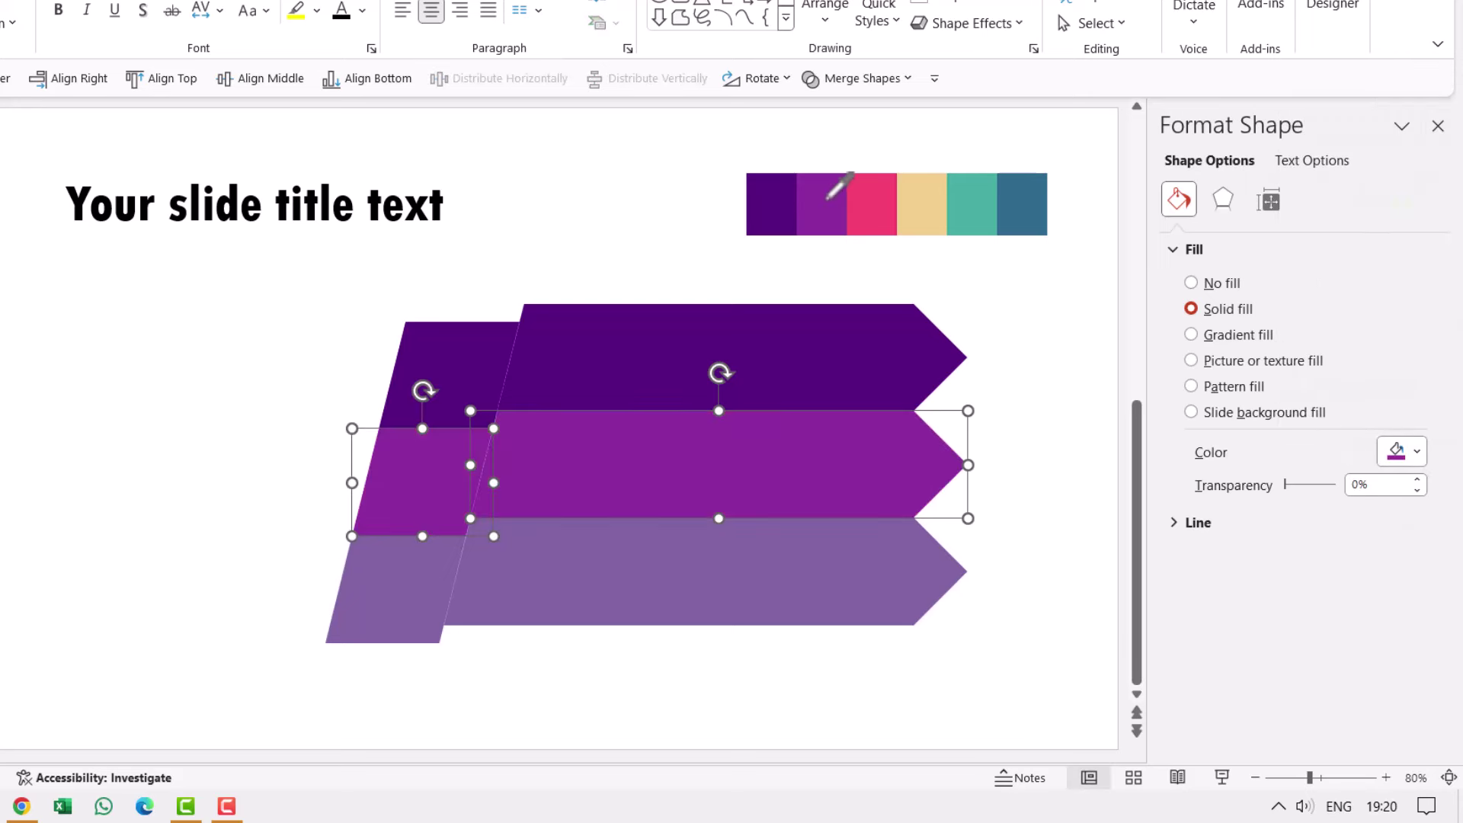
Eyedrop the palette's pink onto the bottom arrow and its left piece
{"action": "left_click", "coordinate": [669, 586]}
{"action": "left_click", "coordinate": [386, 587], "text": "shift"}
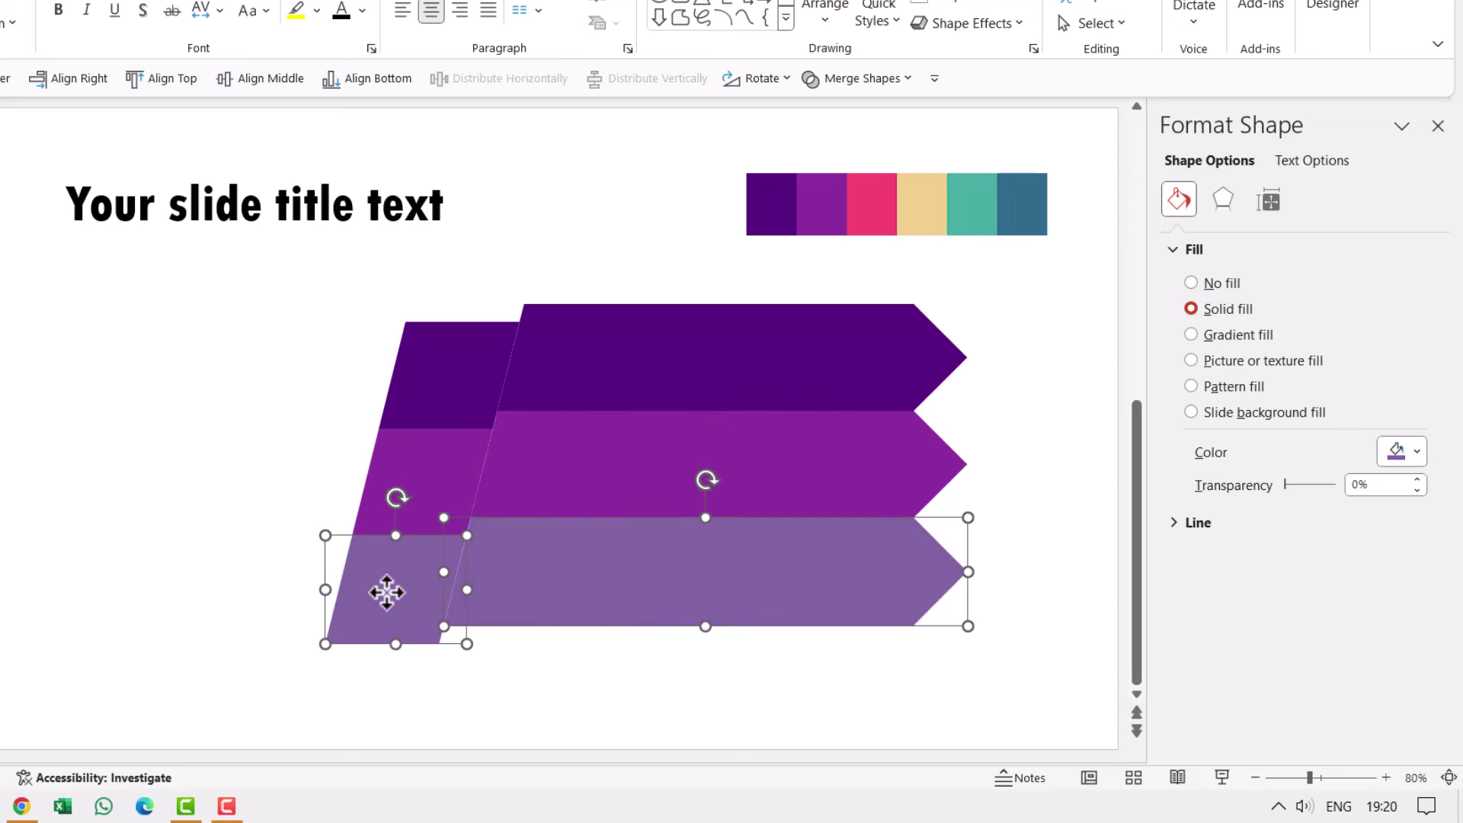
{"action": "left_click", "coordinate": [1401, 450]}
{"action": "left_click", "coordinate": [1346, 425]}
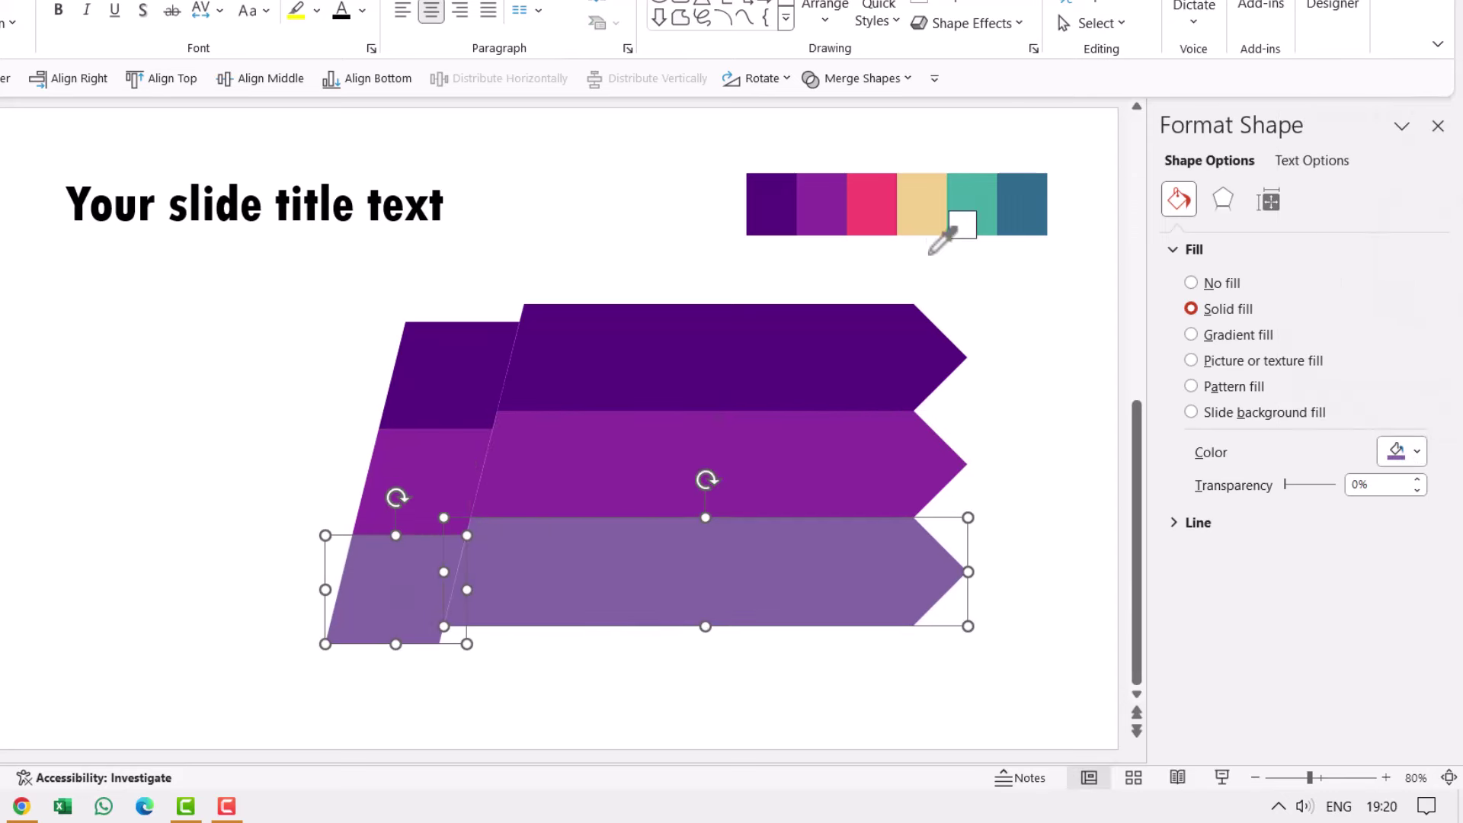
{"action": "left_click", "coordinate": [874, 194]}
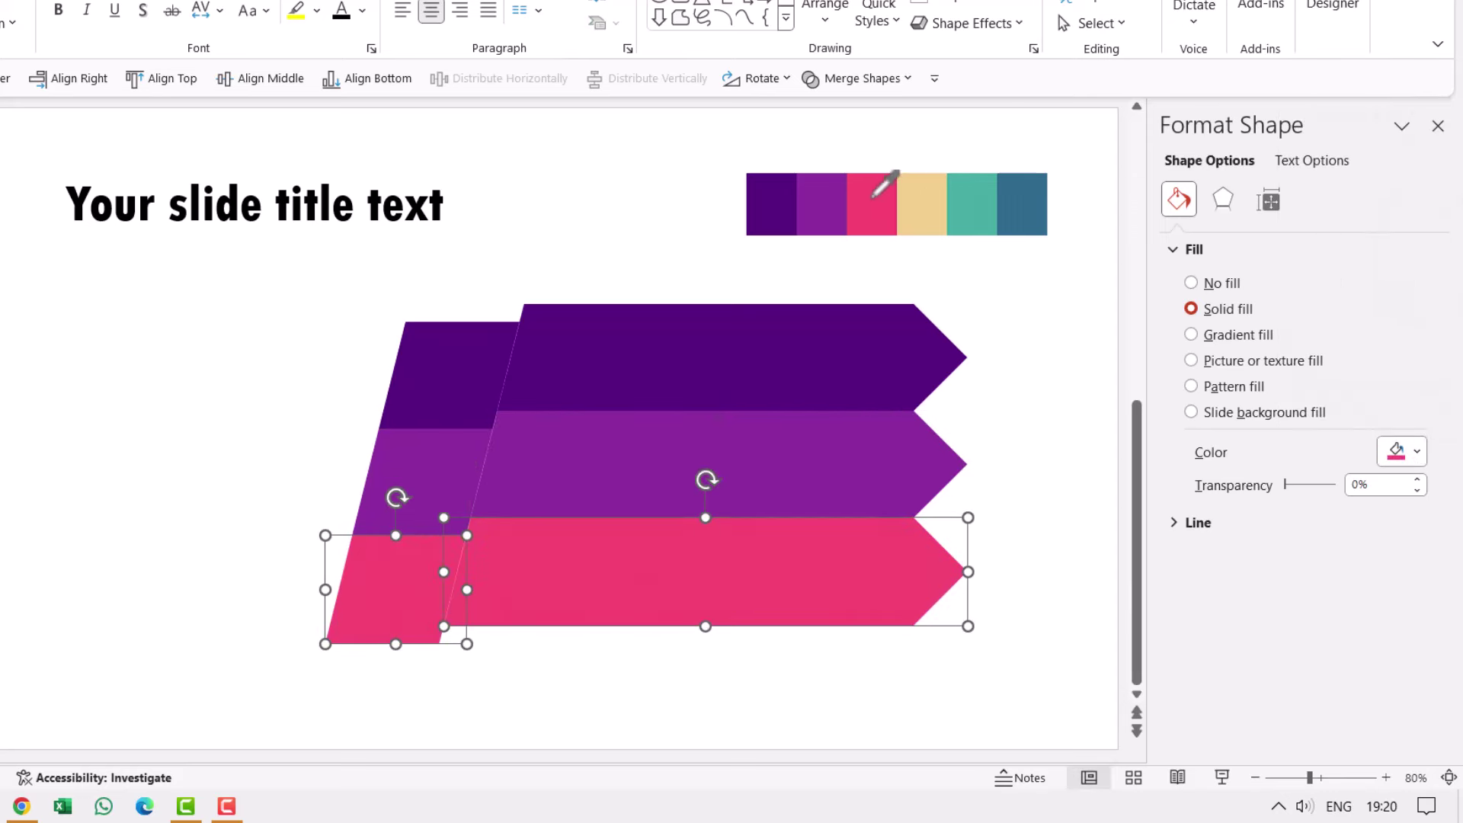
{"action": "left_click", "coordinate": [1007, 289]}
{"action": "left_click", "coordinate": [1004, 206]}
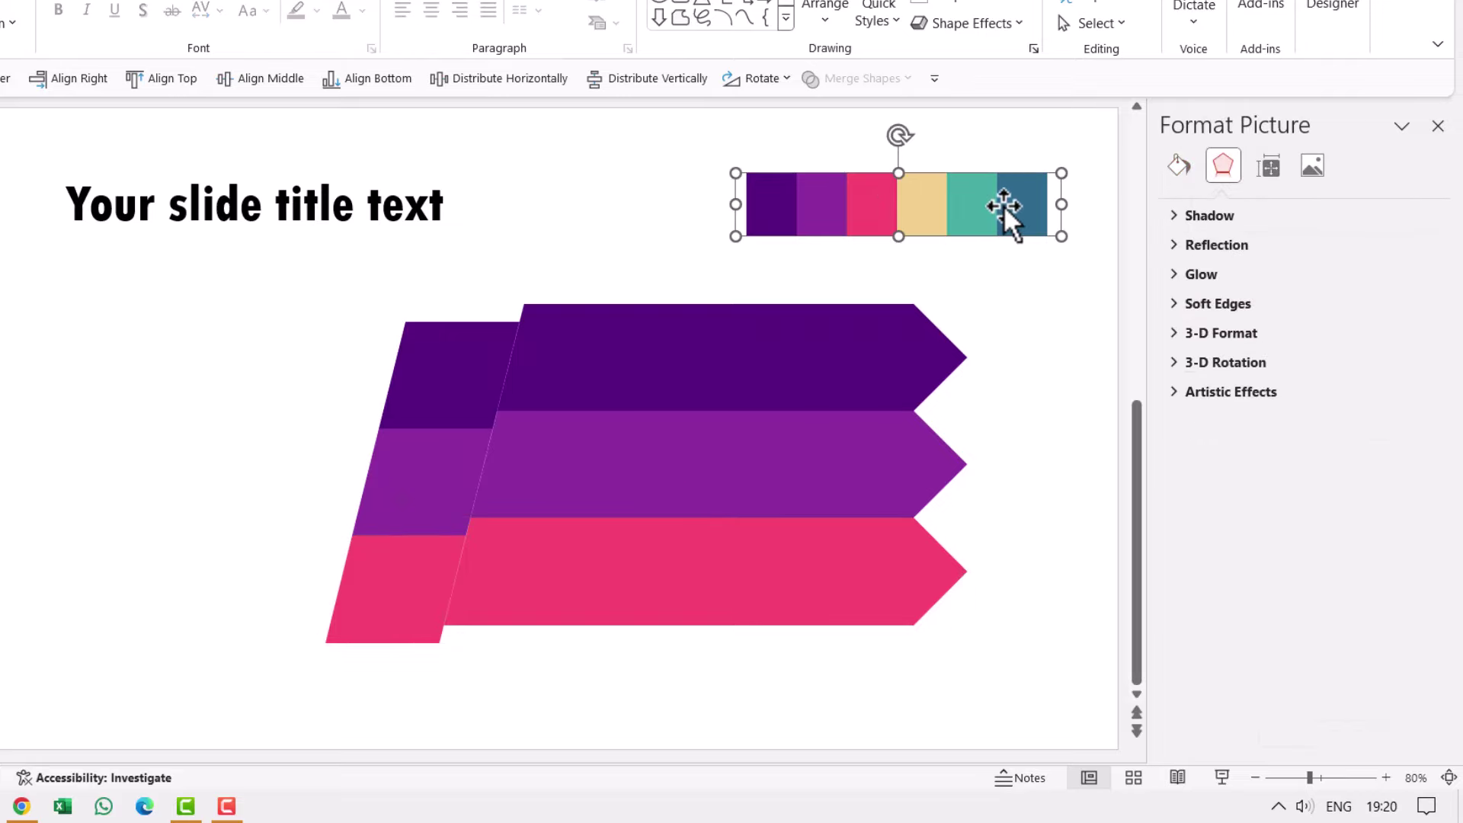
Delete the palette picture and duplicate slide 2 as a third slide
{"action": "key", "text": "Delete"}
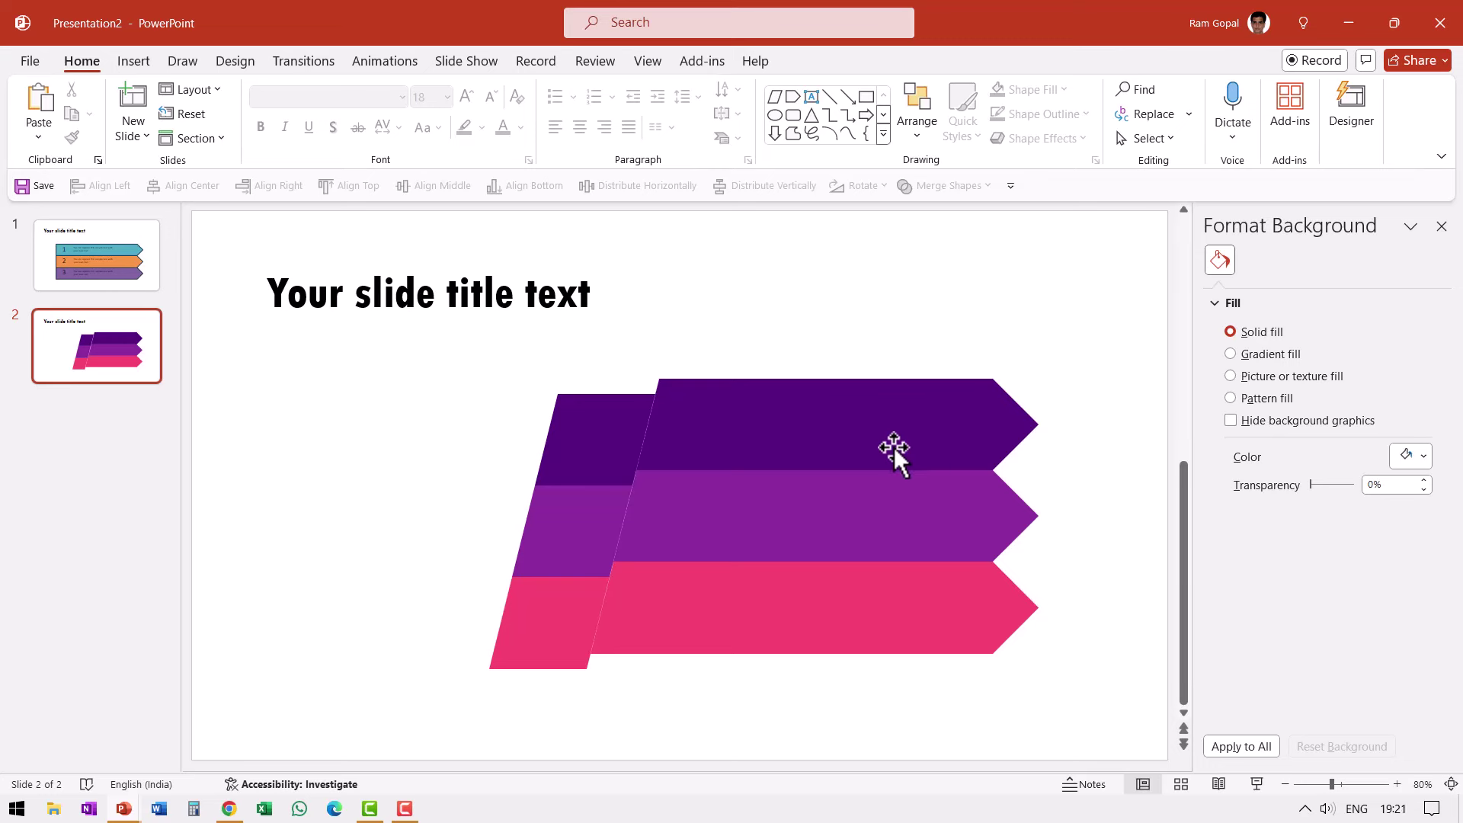
{"action": "right_click", "coordinate": [86, 357]}
{"action": "left_click", "coordinate": [168, 524]}
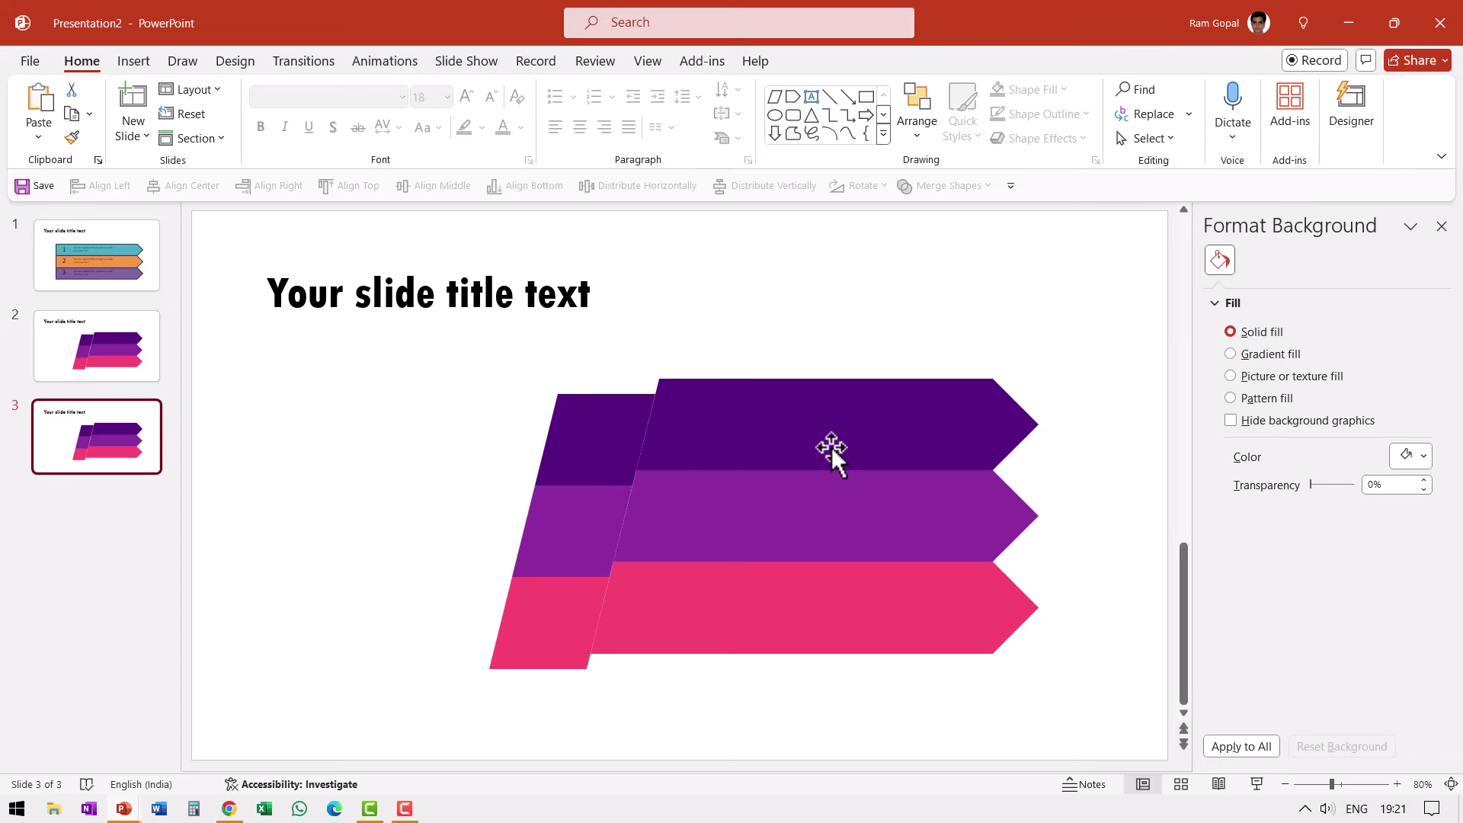
Give the top band's slanted piece and arrow a Dark Variations linear gradient fill
{"action": "left_click", "coordinate": [609, 459]}
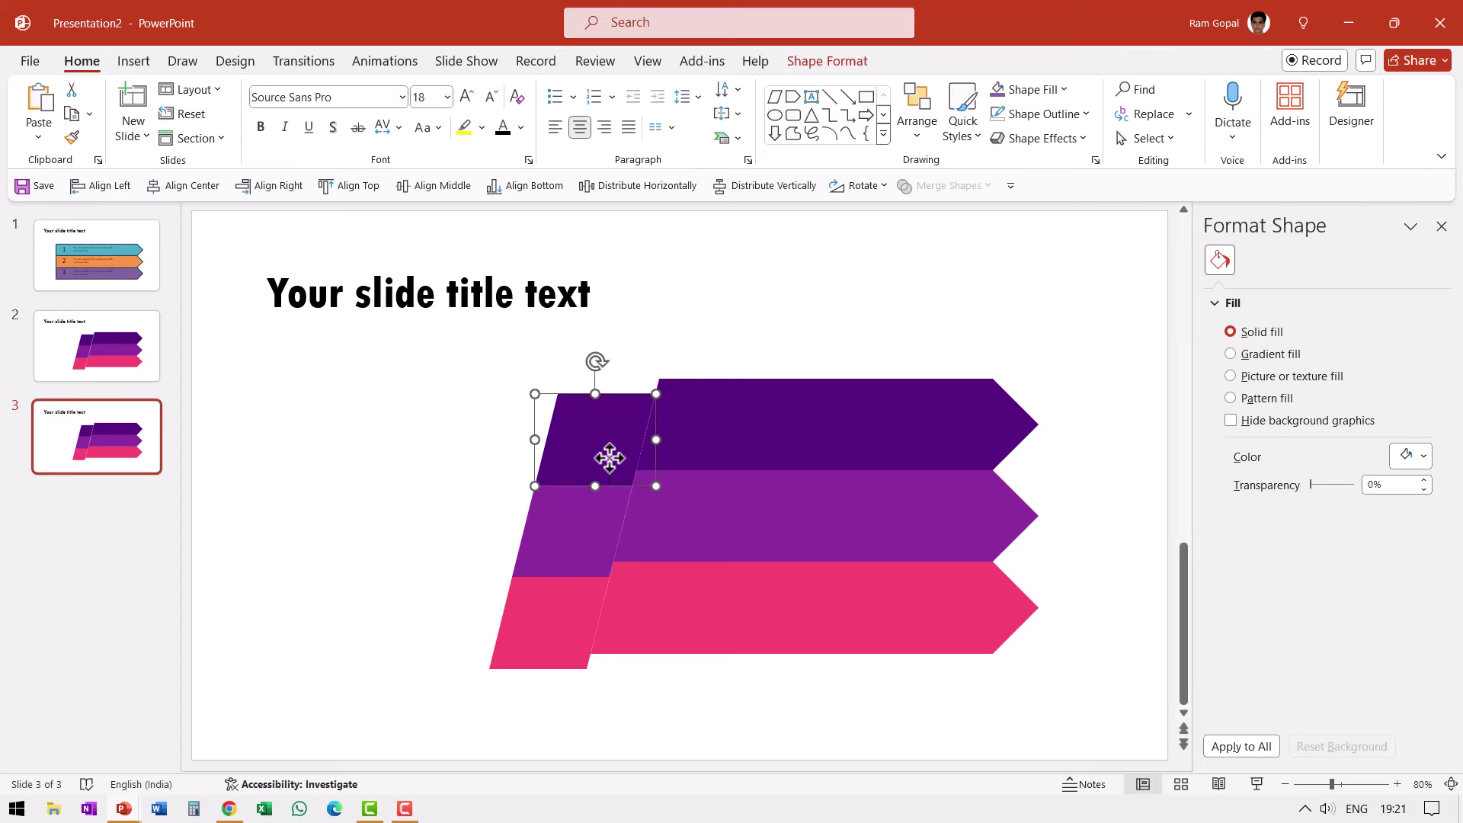
{"action": "left_click", "coordinate": [766, 436], "text": "shift"}
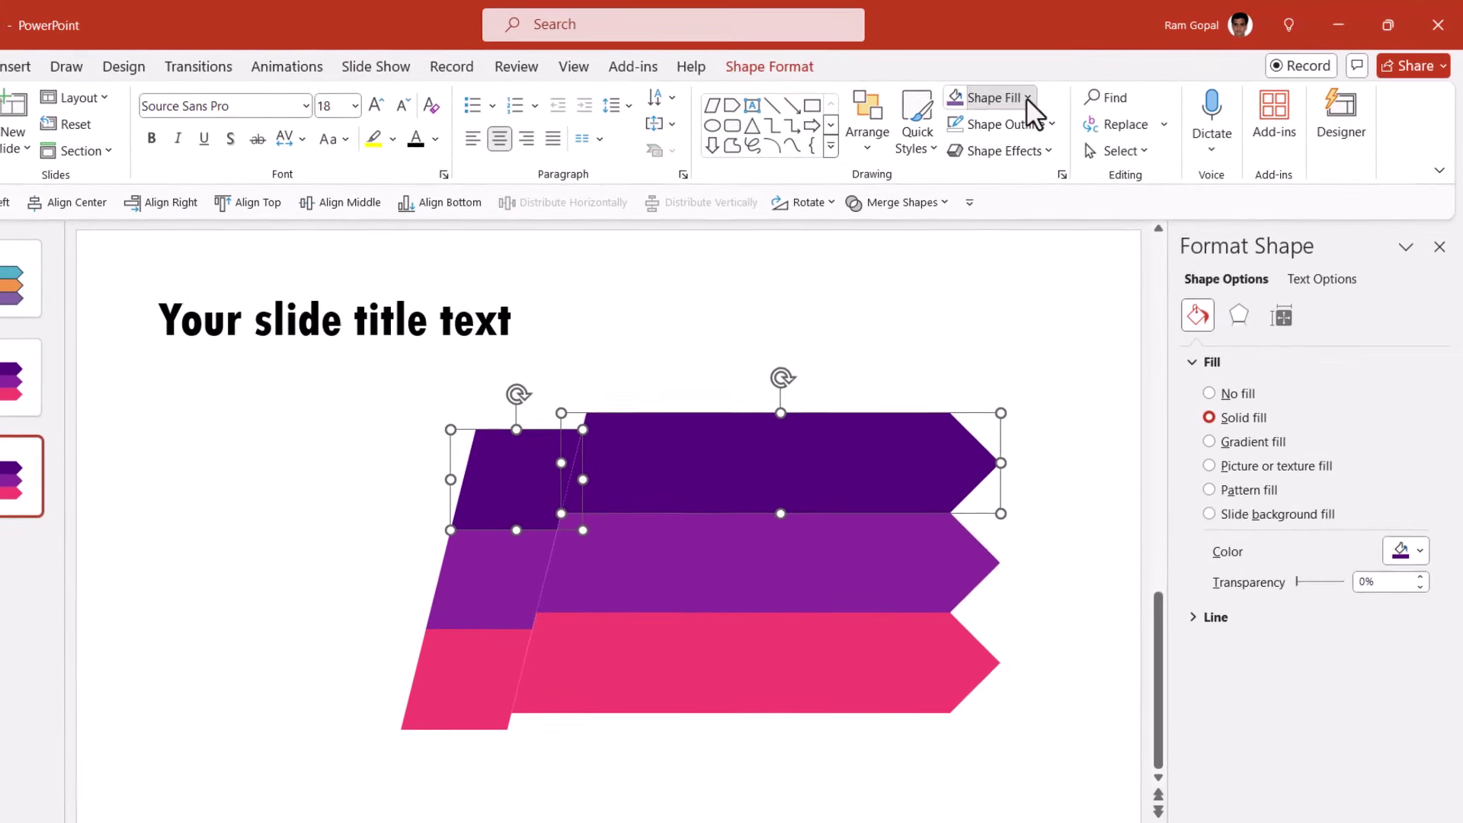
{"action": "left_click", "coordinate": [1063, 90]}
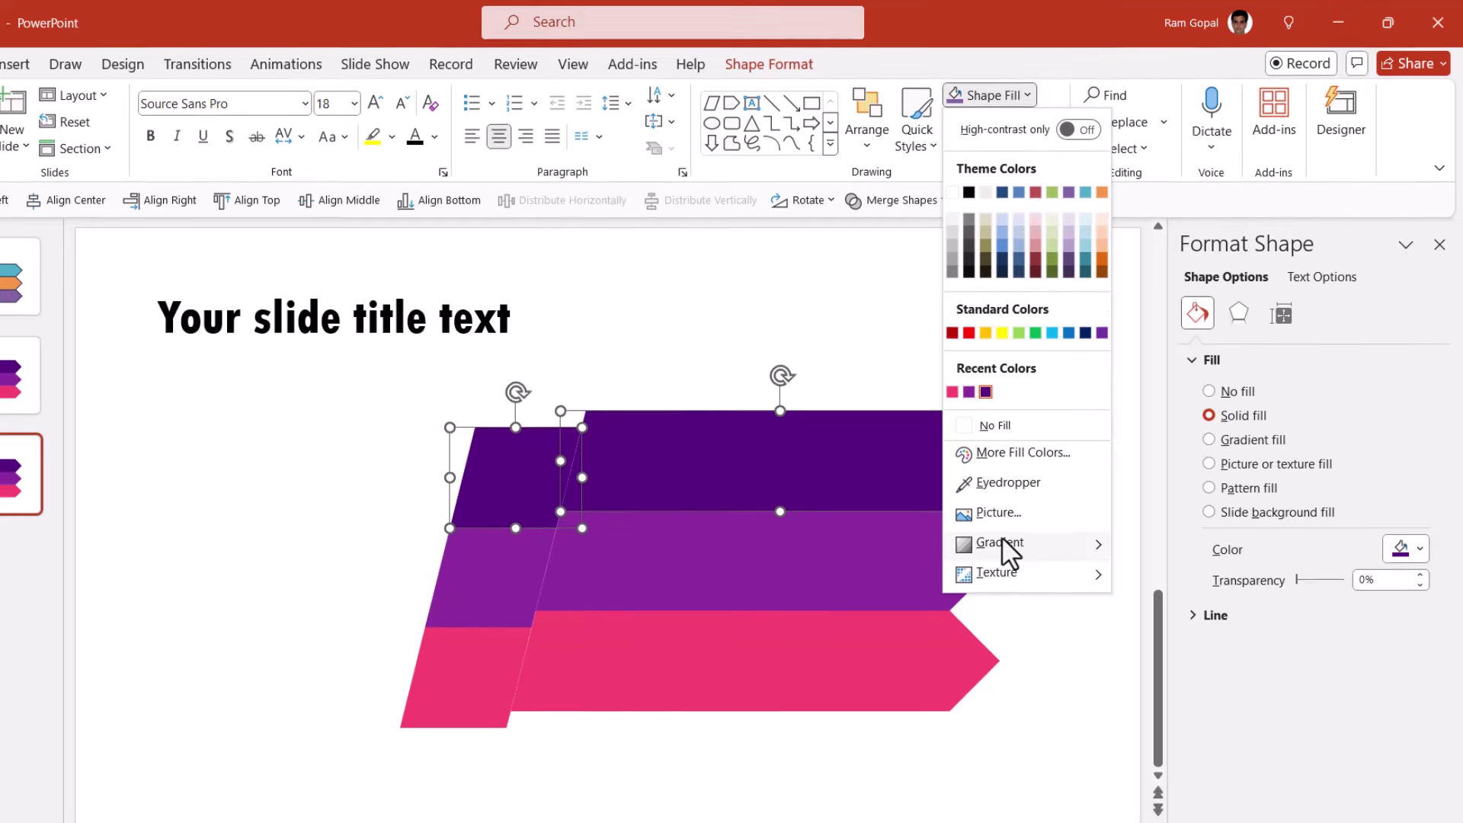
{"action": "mouse_move", "coordinate": [1001, 543]}
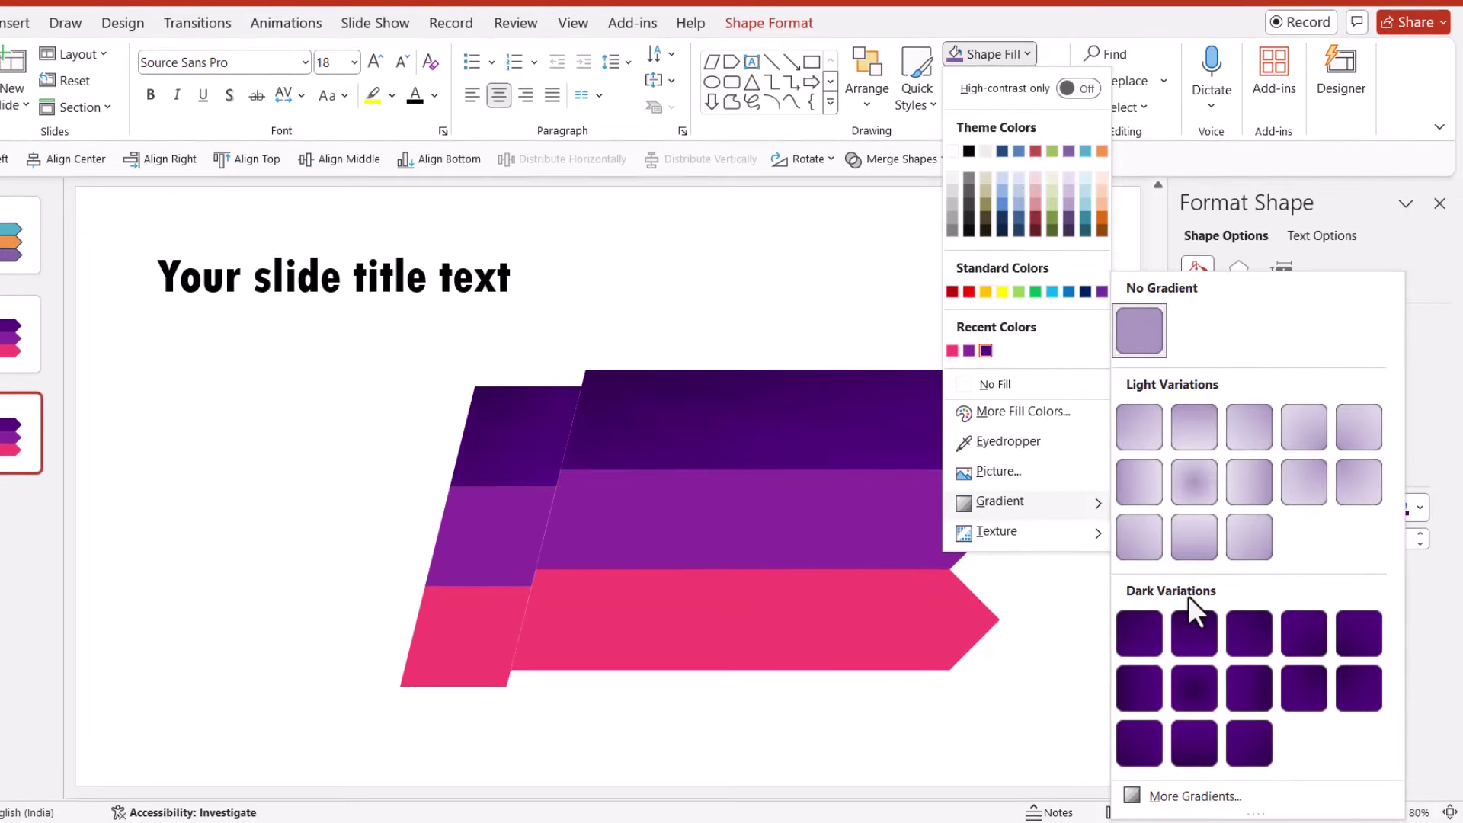
{"action": "left_click", "coordinate": [1140, 686]}
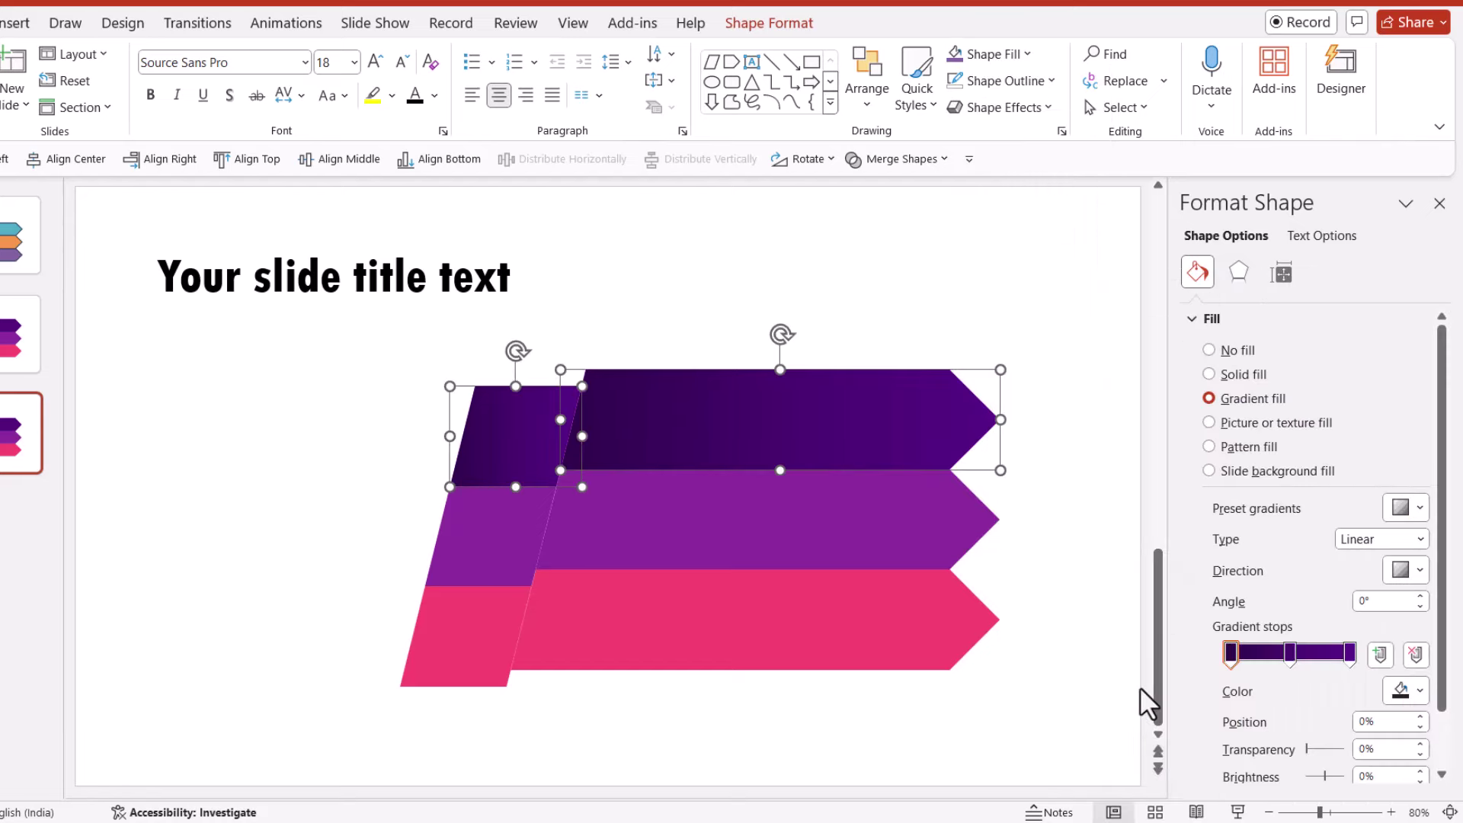
{"action": "left_click", "coordinate": [1051, 463]}
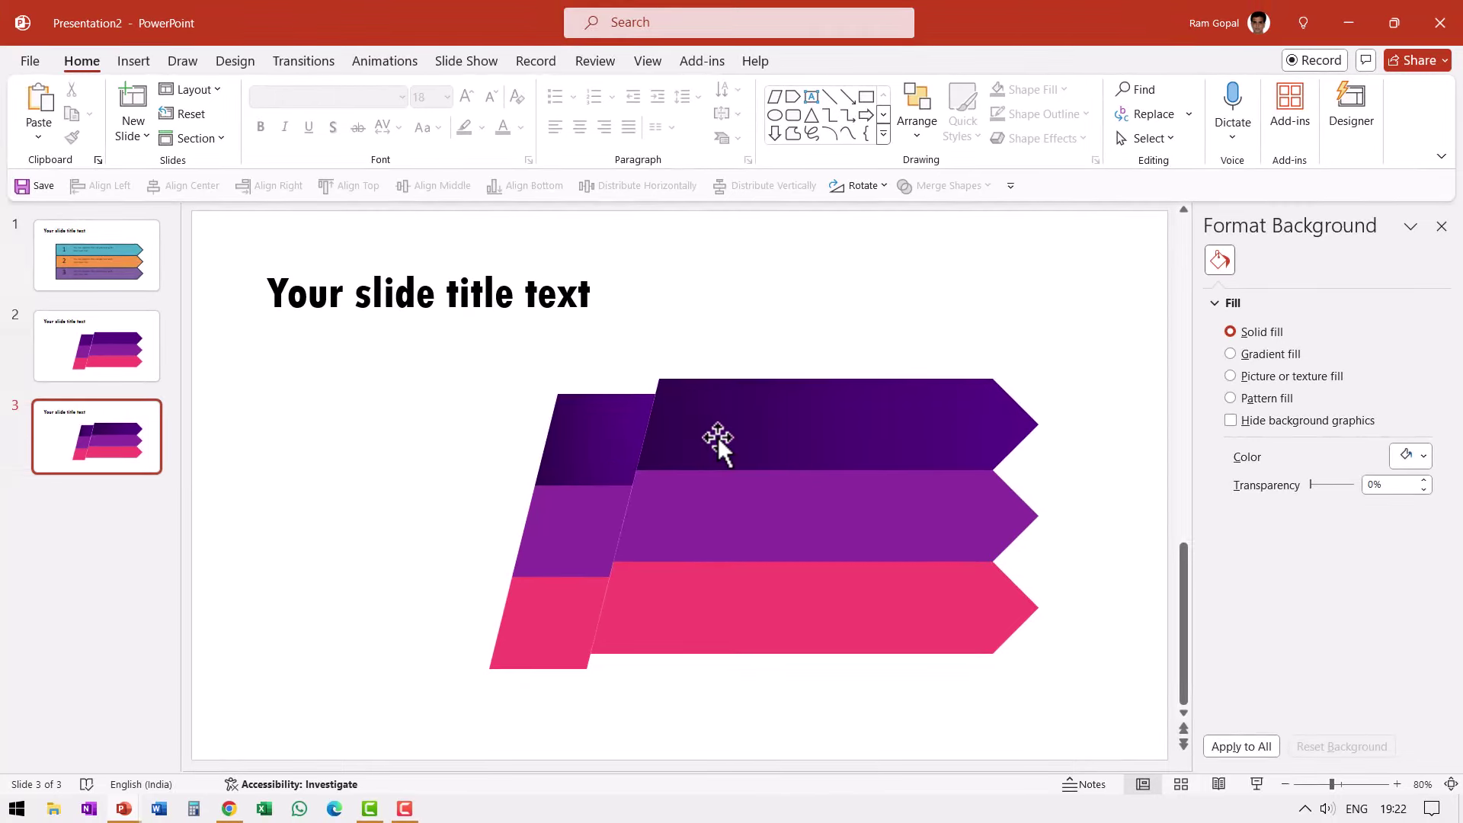
Apply a dark purple linear gradient to the middle band's slanted piece and arrow
{"action": "left_click", "coordinate": [552, 551]}
{"action": "left_click", "coordinate": [683, 532], "text": "shift"}
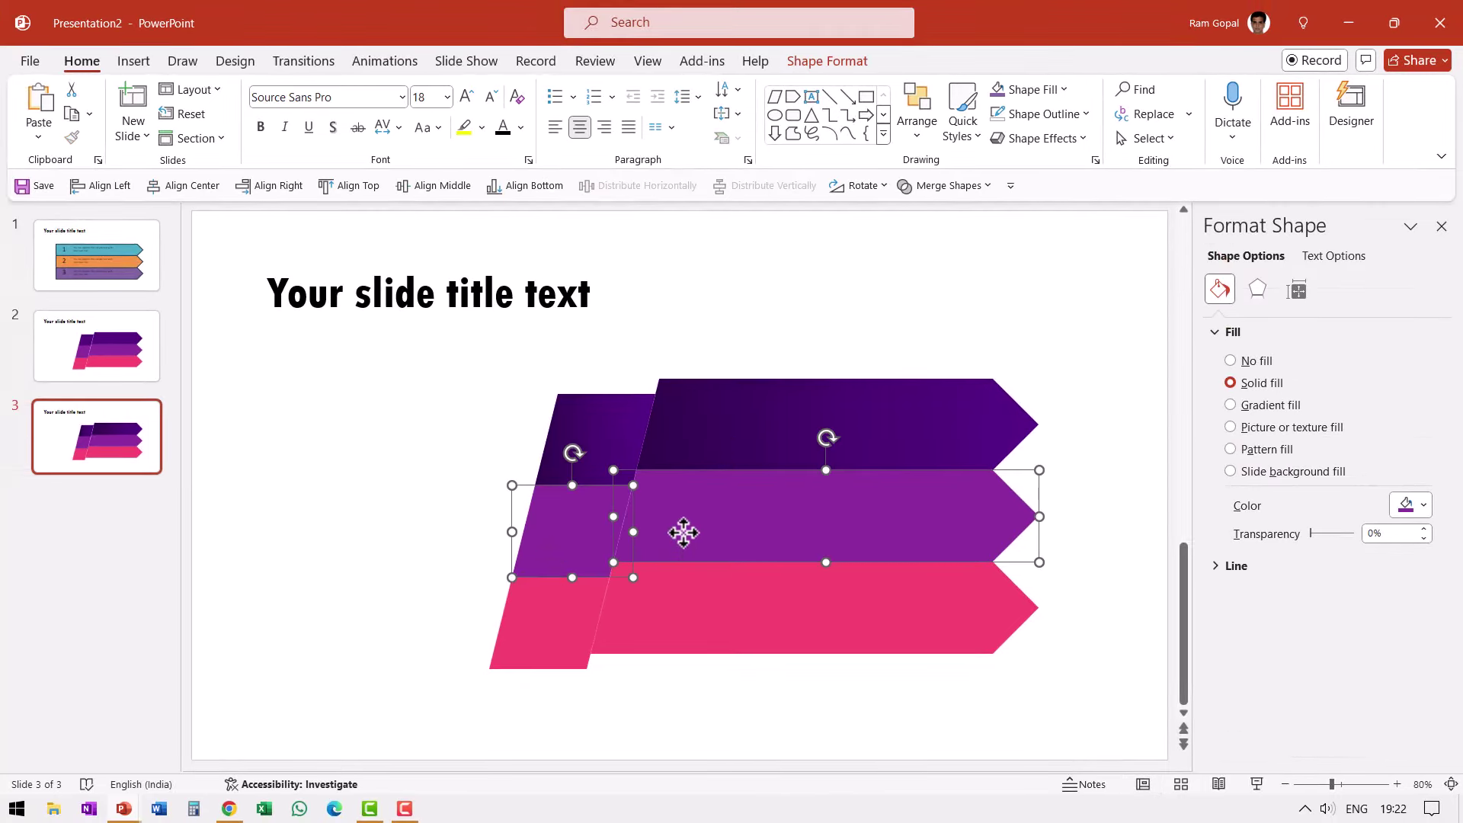
{"action": "left_click", "coordinate": [1035, 92]}
{"action": "mouse_move", "coordinate": [1049, 500]}
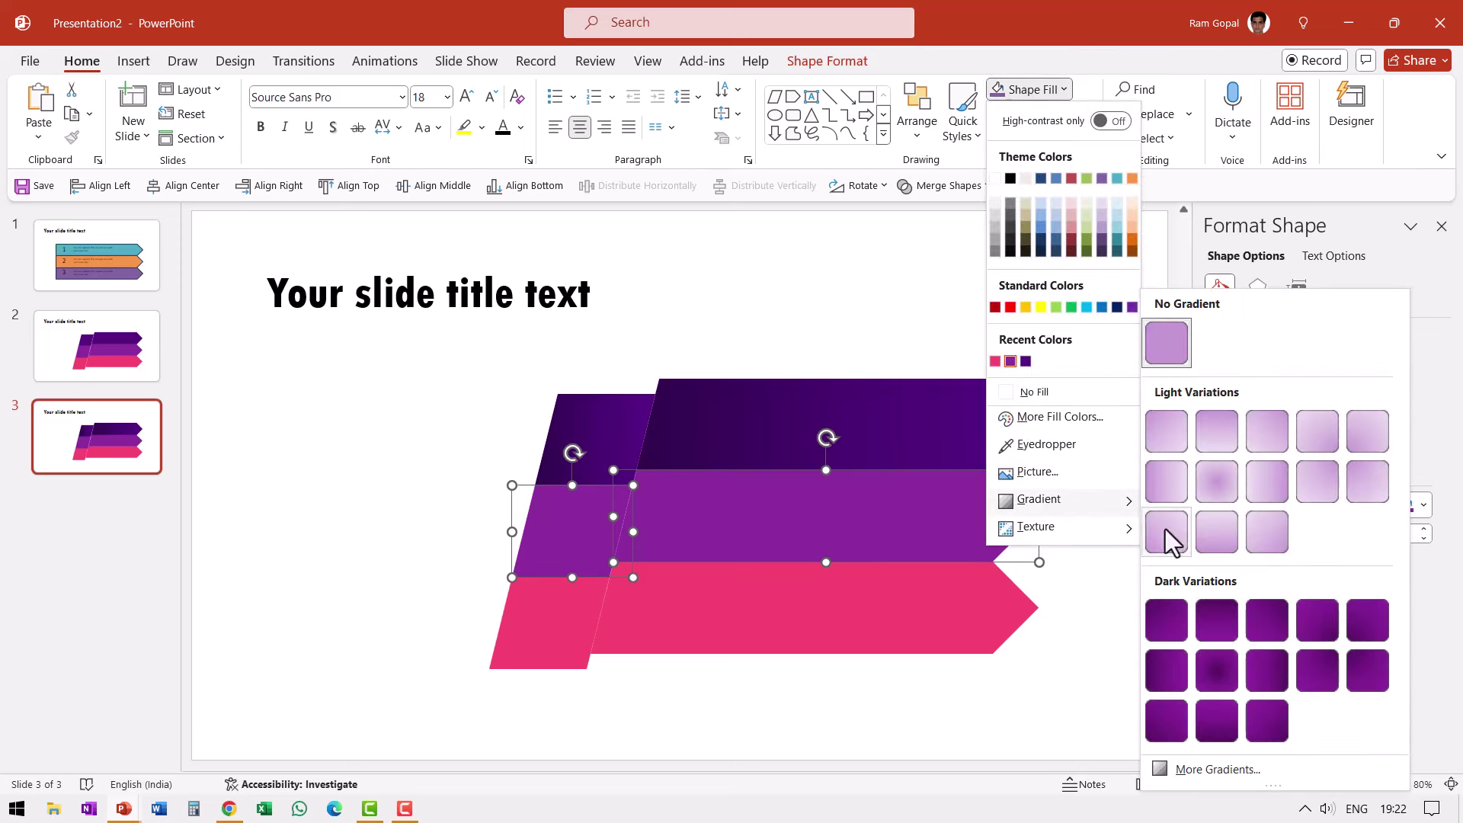
{"action": "left_click", "coordinate": [1173, 683]}
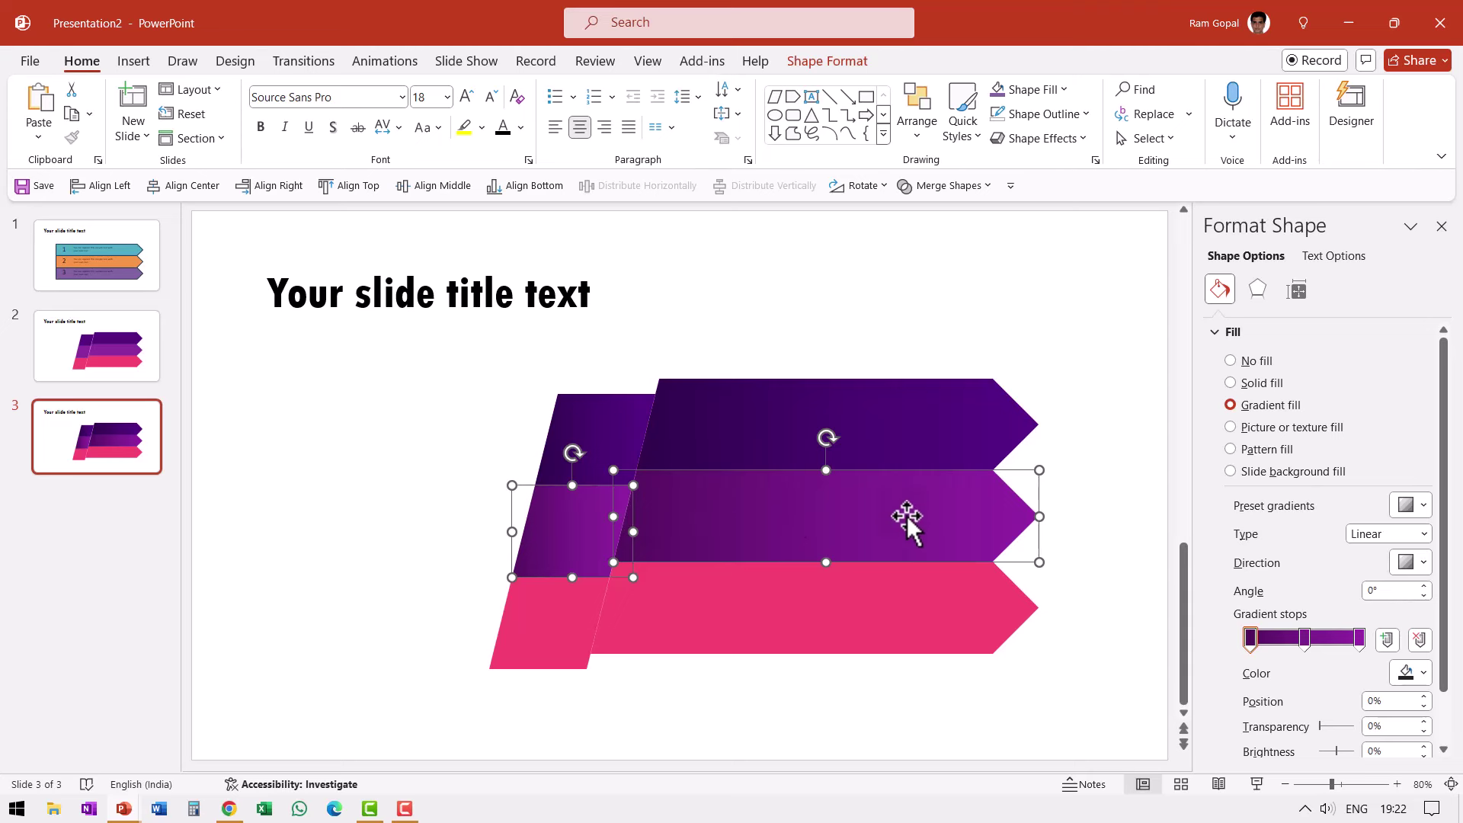
{"action": "left_click", "coordinate": [1094, 480]}
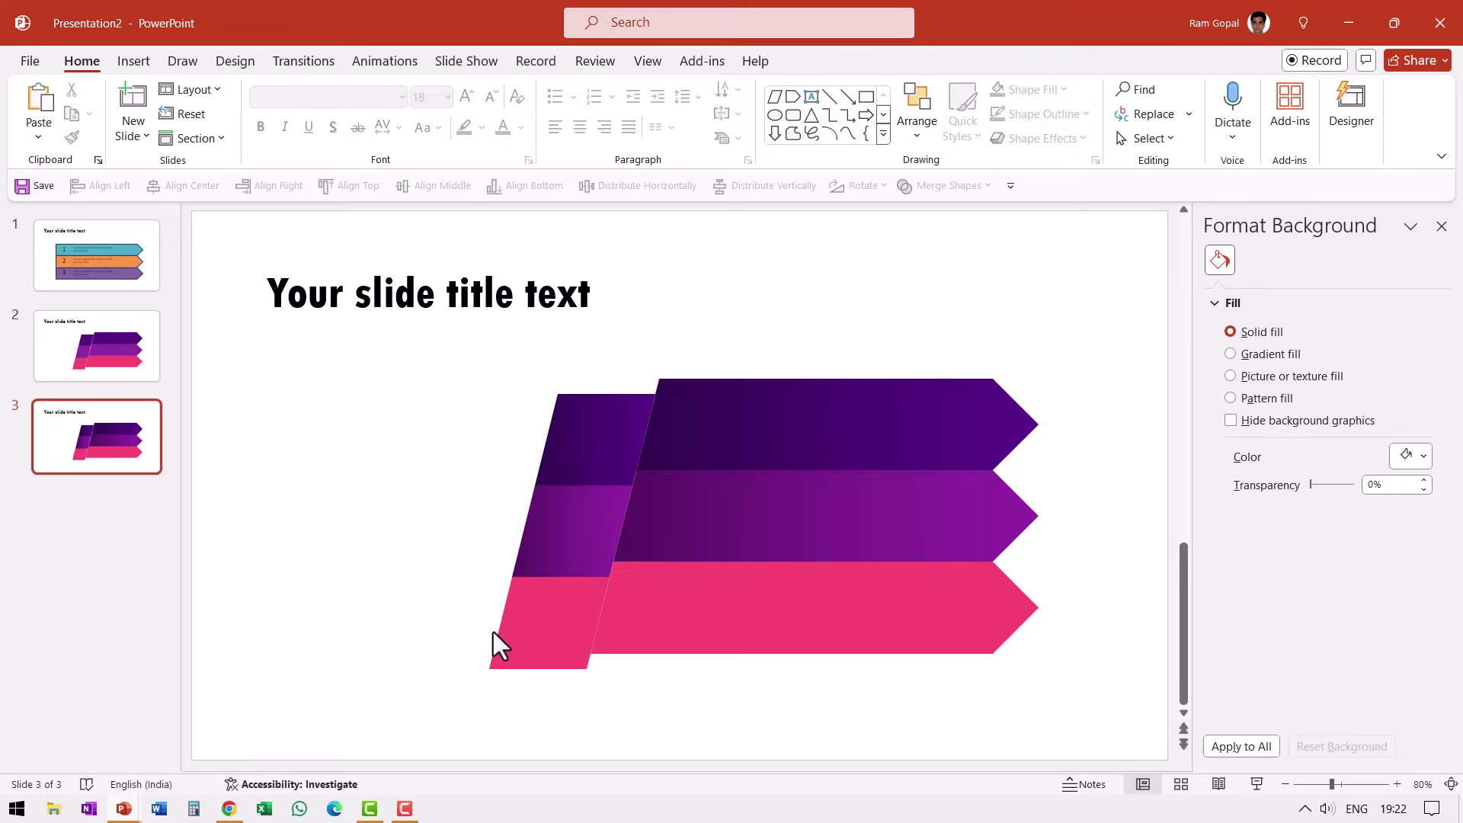
Apply a dark linear gradient to the bottom pink band's slanted piece and arrow
{"action": "left_click", "coordinate": [527, 627]}
{"action": "left_click", "coordinate": [688, 613], "text": "shift"}
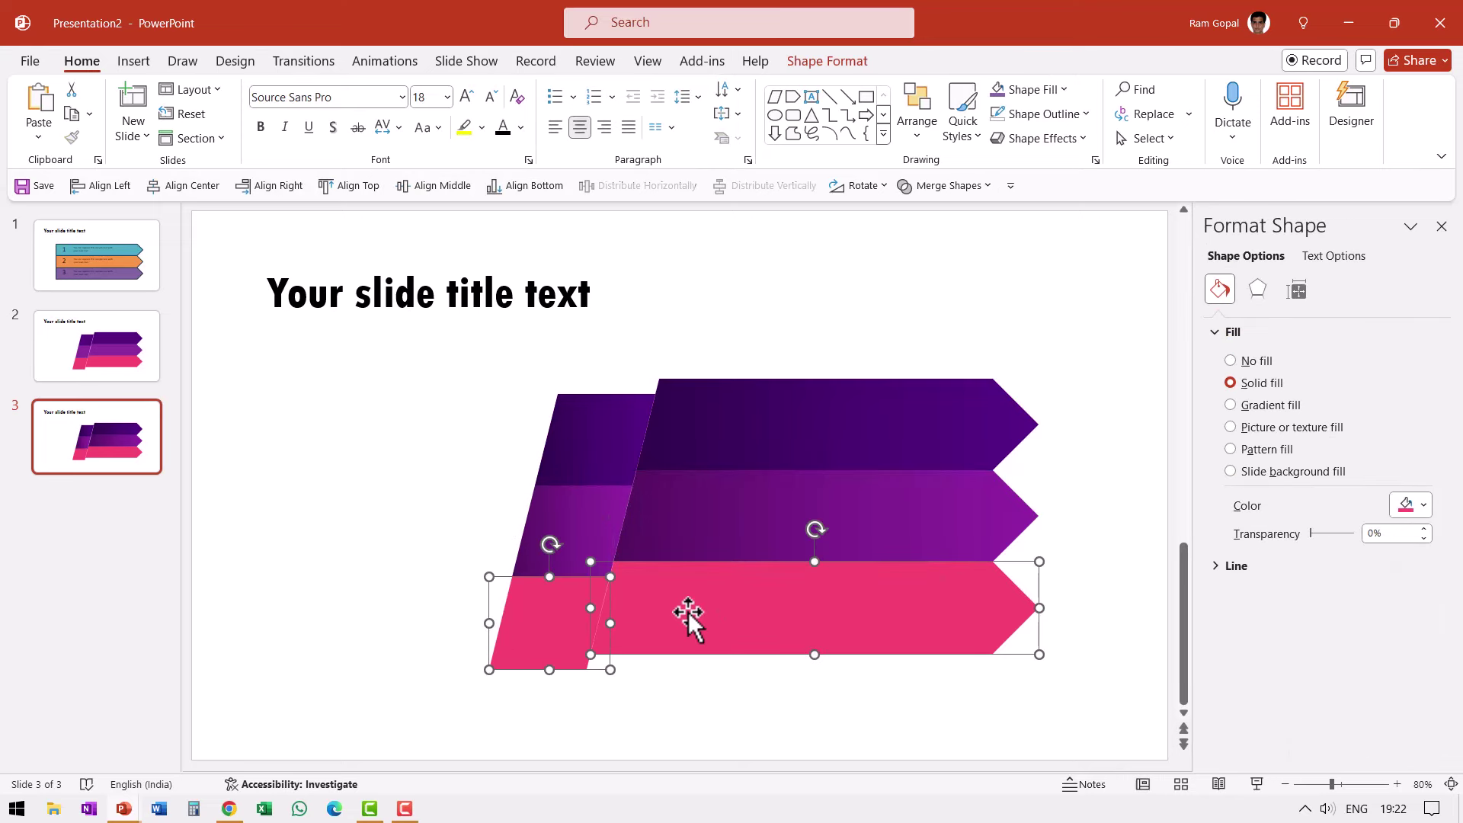
{"action": "left_click", "coordinate": [1055, 91]}
{"action": "mouse_move", "coordinate": [1055, 497]}
{"action": "left_click", "coordinate": [1173, 680]}
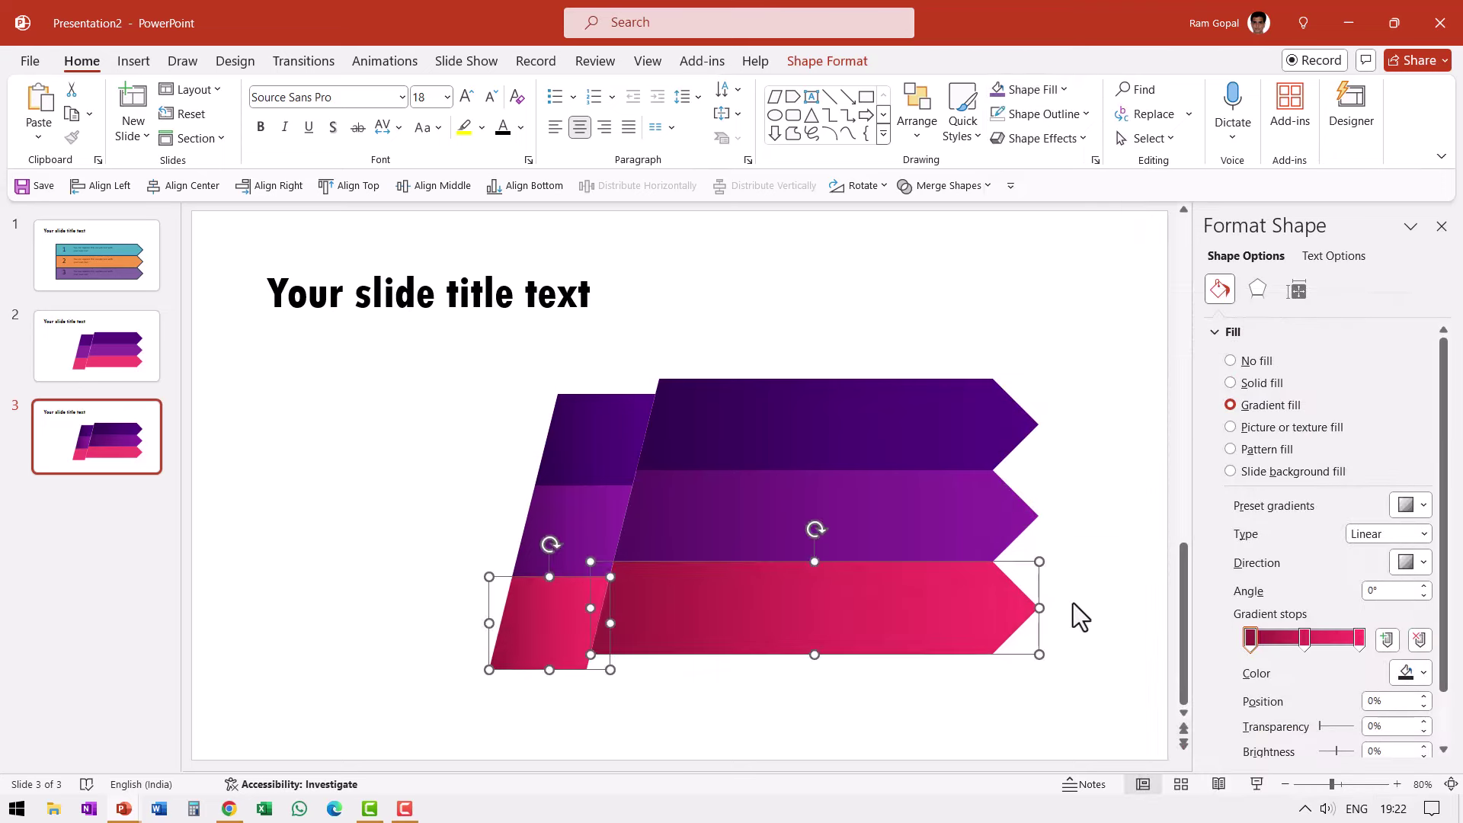
{"action": "left_click", "coordinate": [1092, 596]}
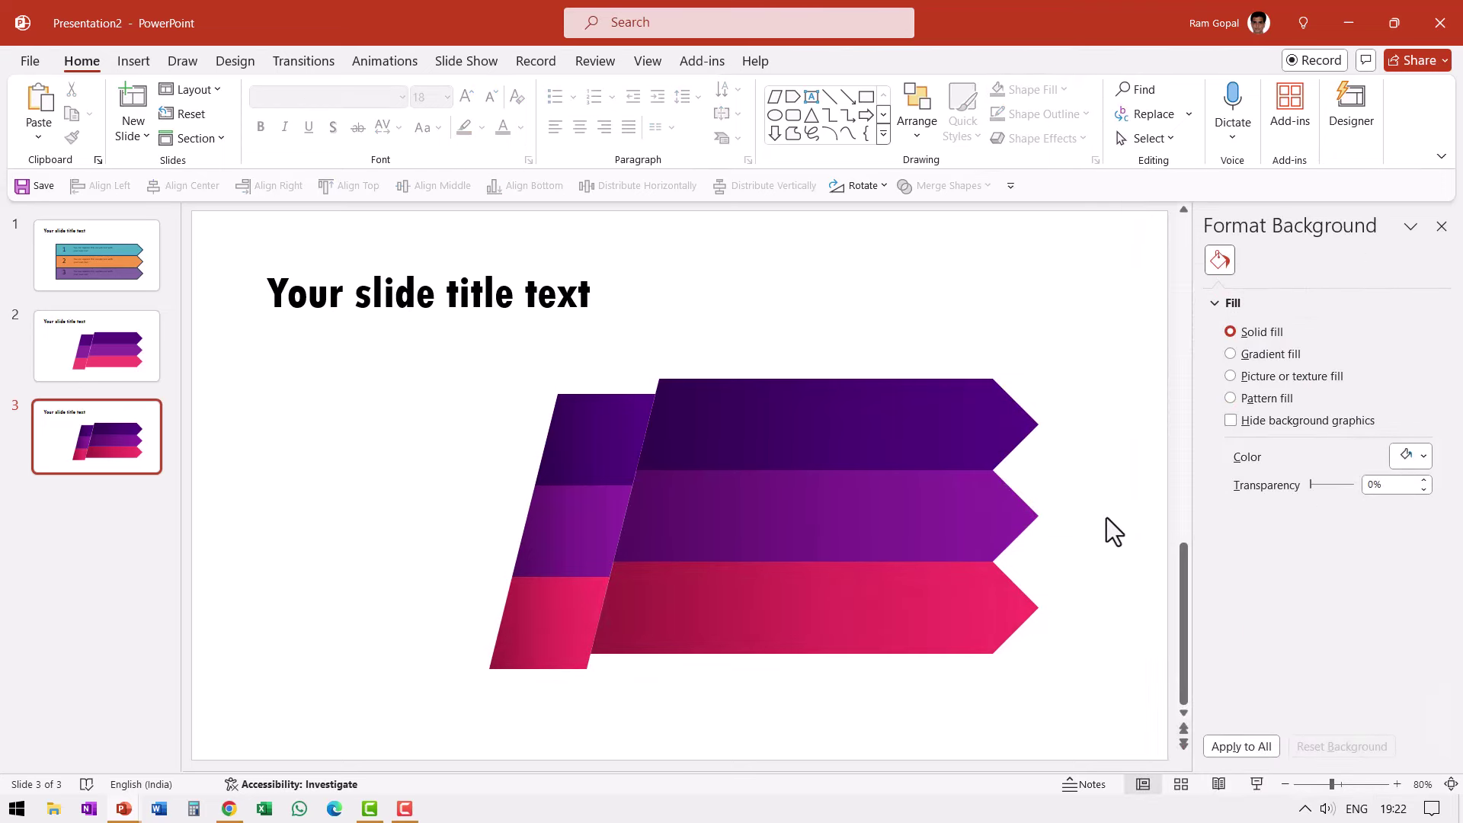
{"action": "scroll", "coordinate": [1106, 518], "scroll_direction": "up", "scroll_amount": 1}
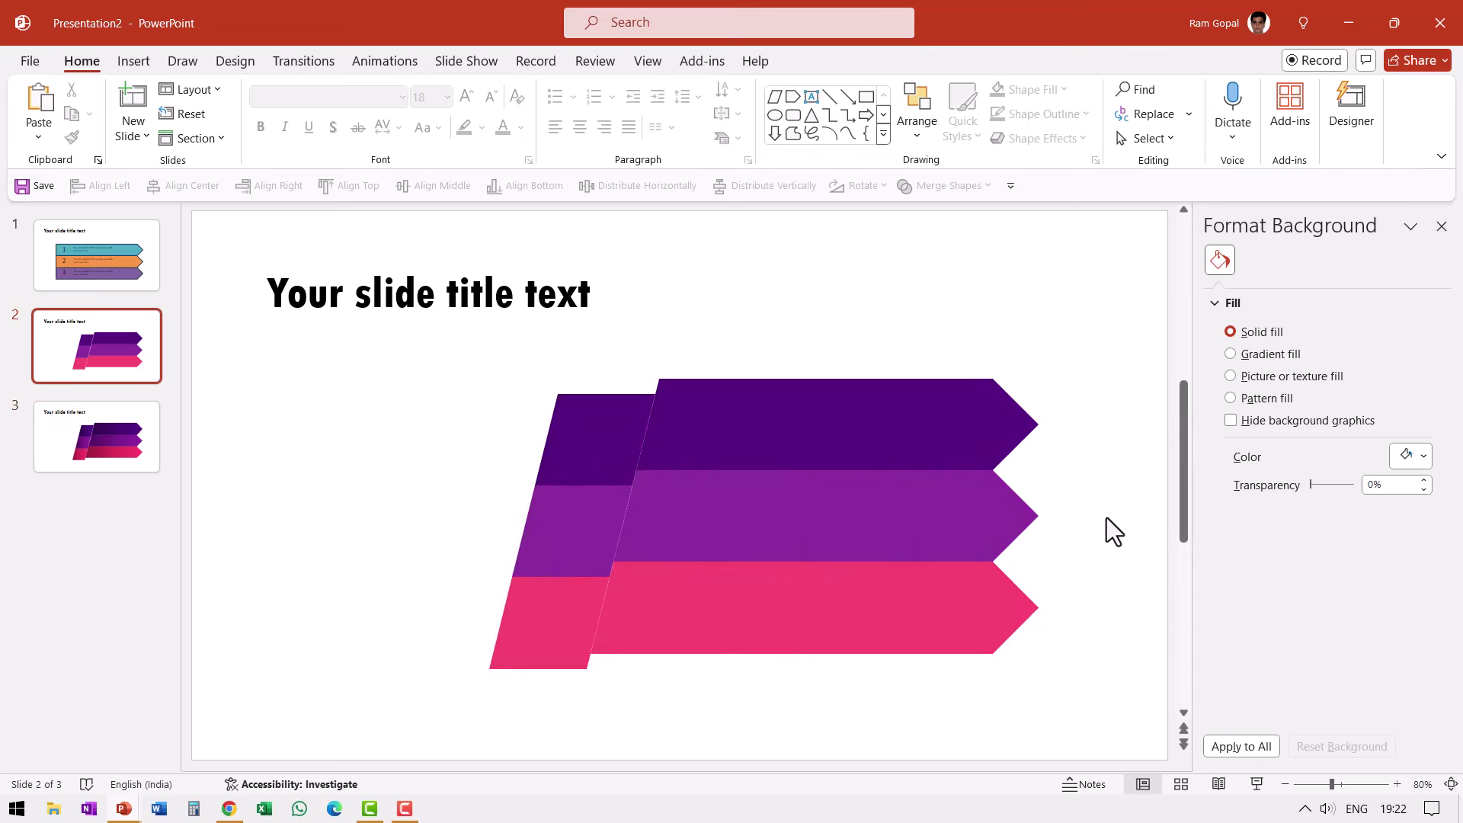
{"action": "scroll", "coordinate": [1106, 518], "scroll_direction": "down", "scroll_amount": 1}
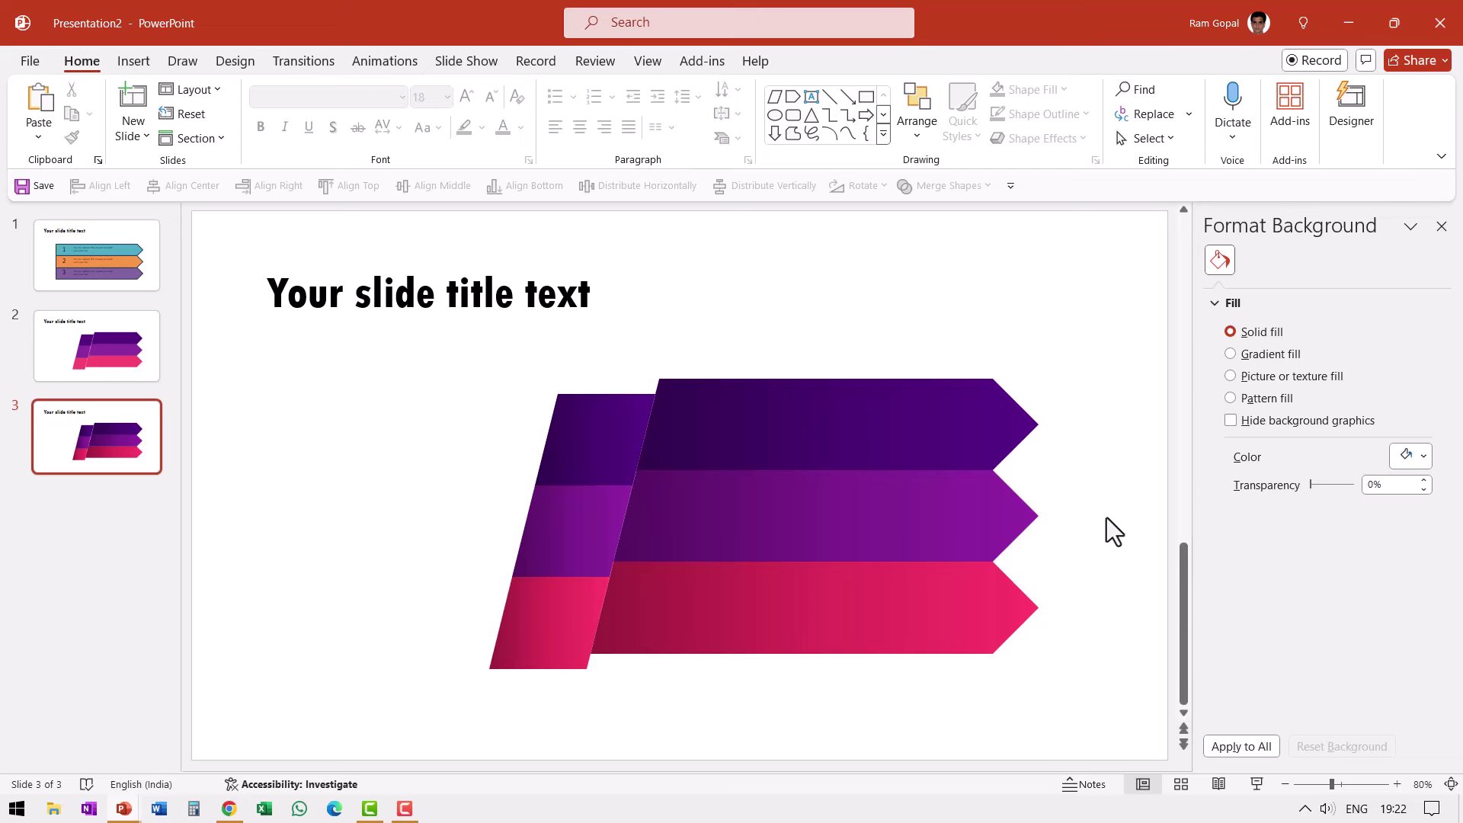
{"action": "scroll", "coordinate": [1106, 518], "scroll_direction": "up", "scroll_amount": 1}
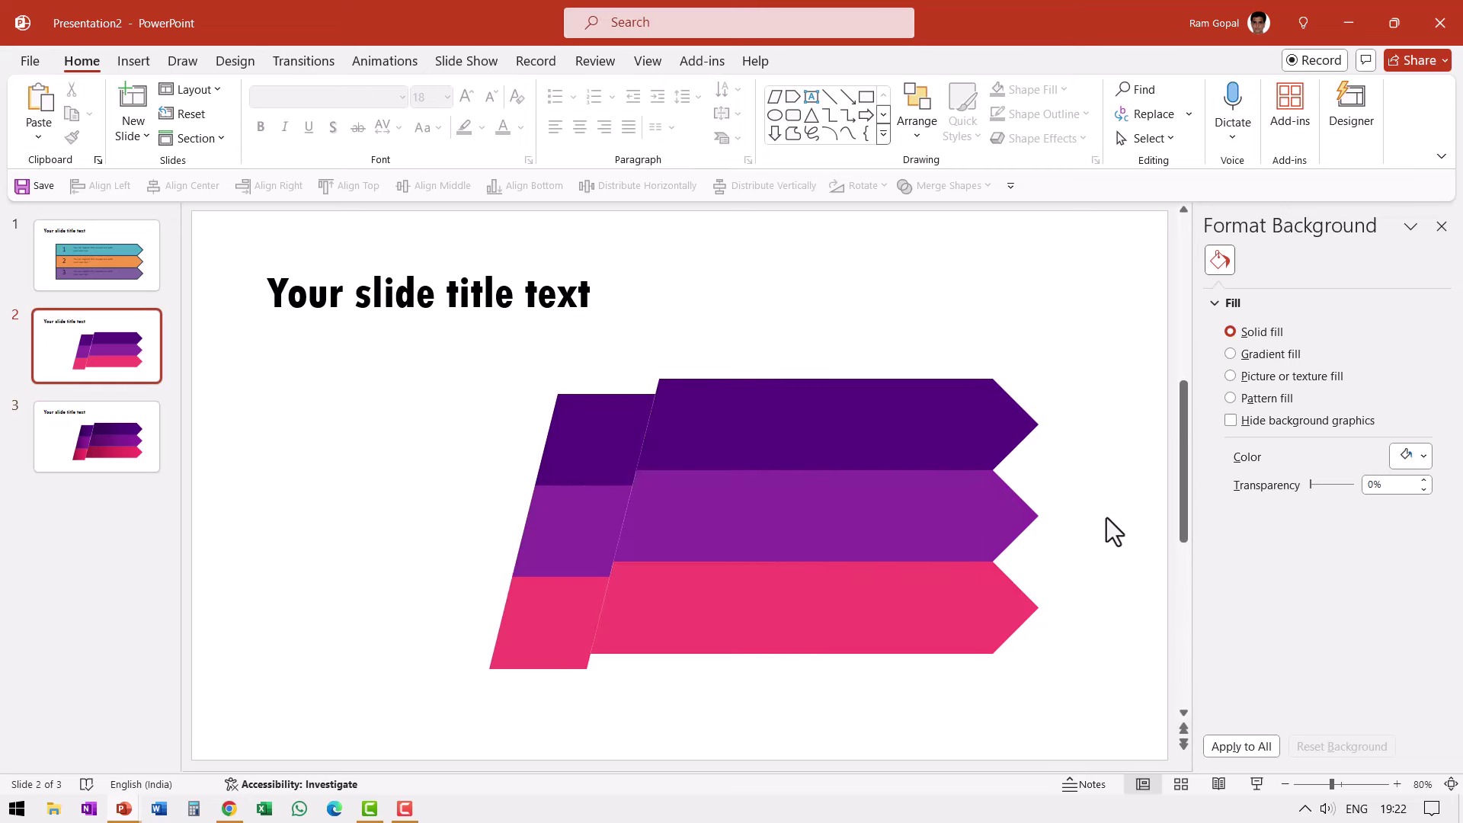
{"action": "scroll", "coordinate": [1106, 518], "scroll_direction": "down", "scroll_amount": 1}
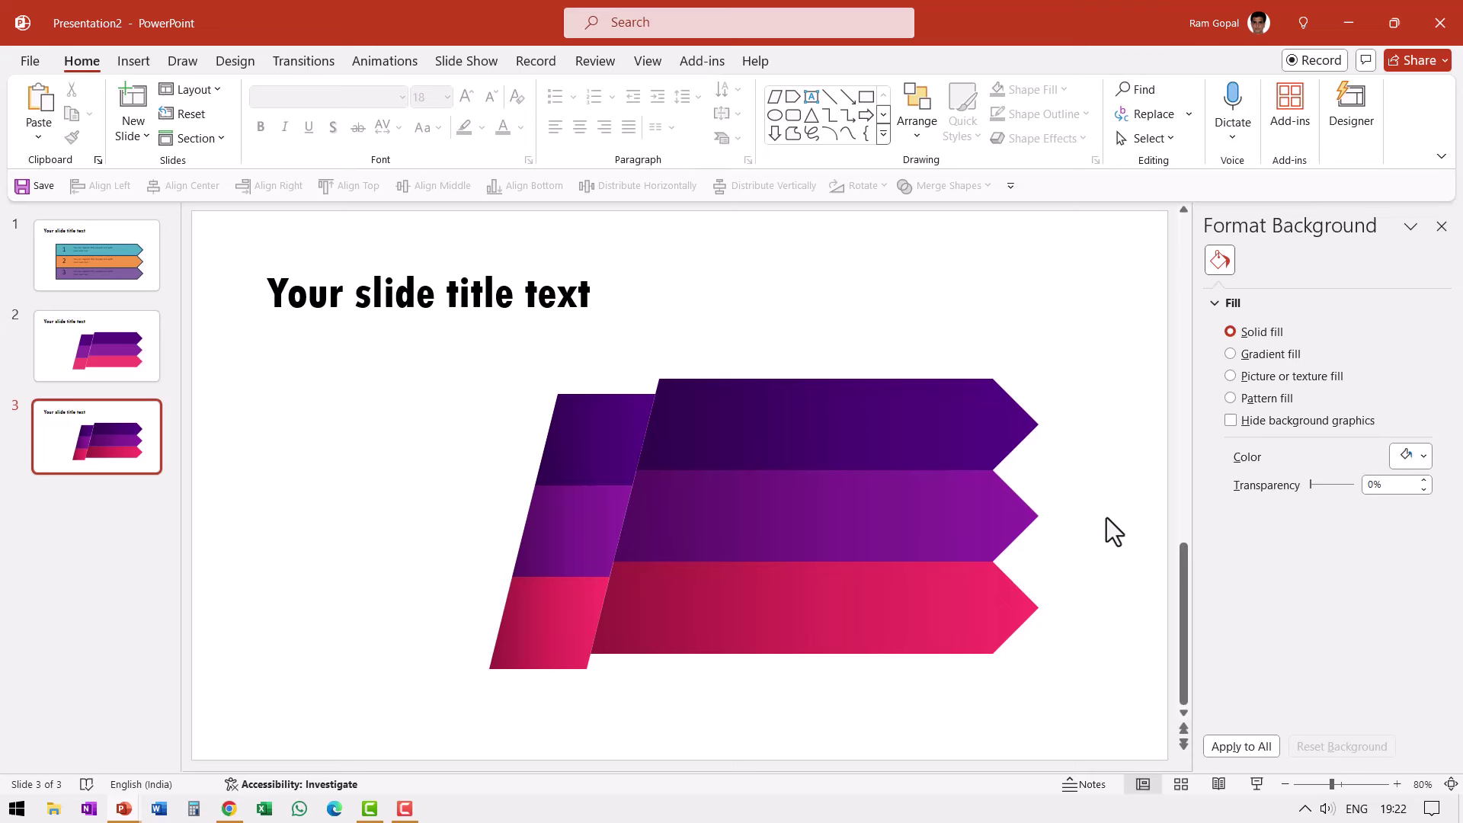
Copy the three slanted left pieces leftward and union the copies into one tall parallelogram
{"action": "left_click", "coordinate": [589, 469]}
{"action": "left_click", "coordinate": [581, 508], "text": "shift"}
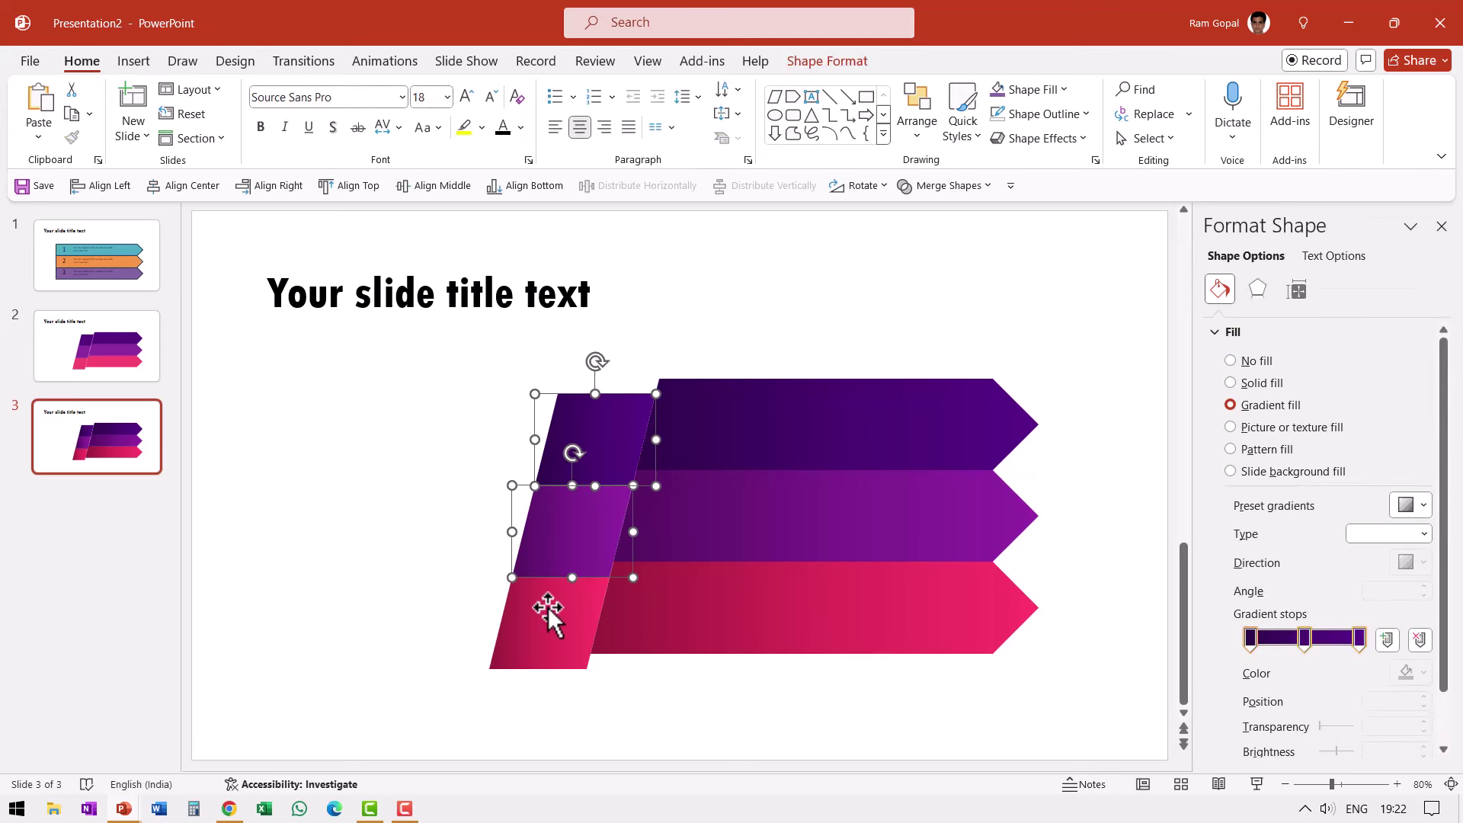
{"action": "left_click", "coordinate": [548, 607], "text": "shift"}
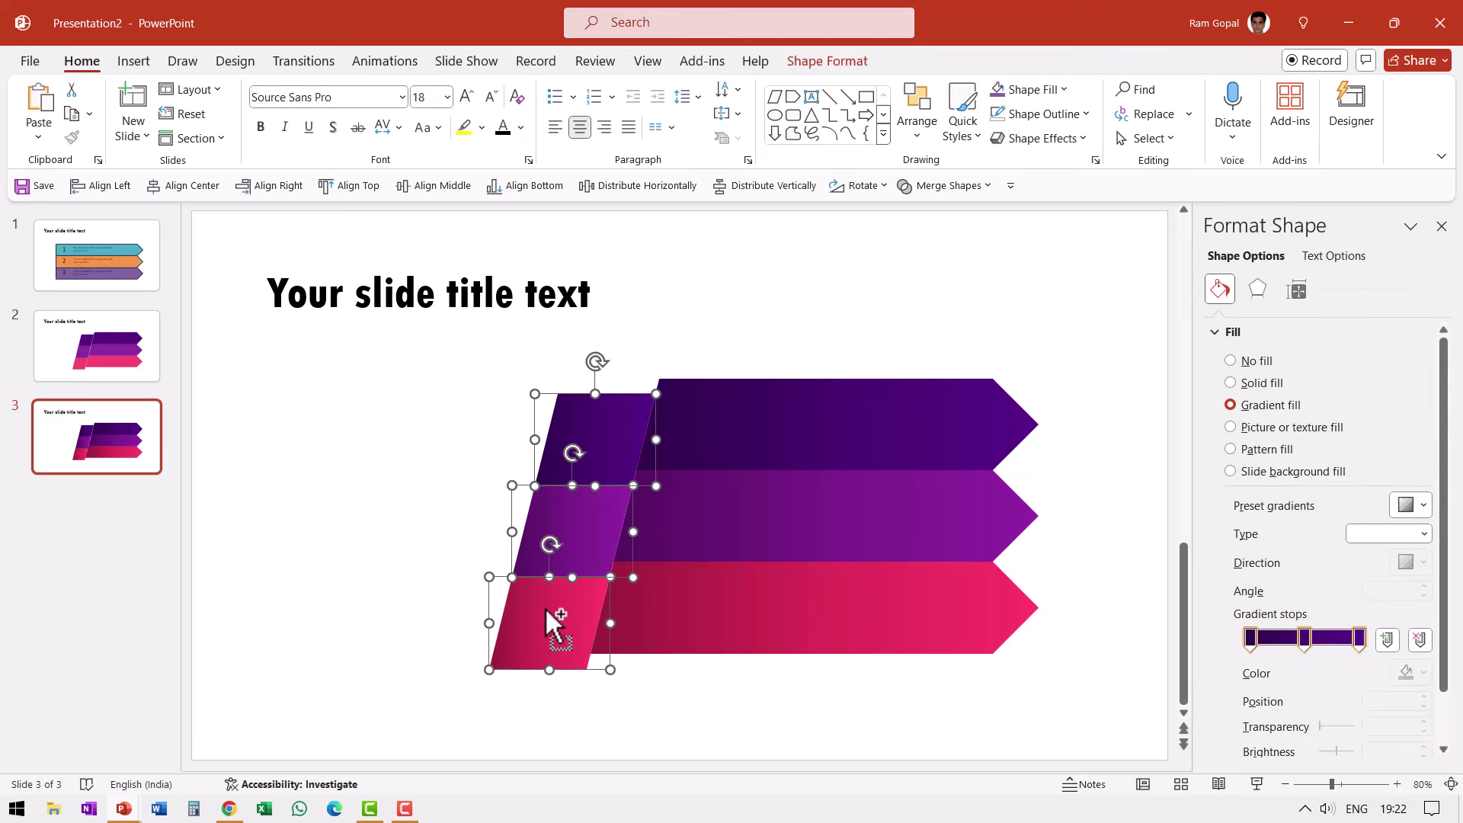
{"action": "left_click_drag", "start_coordinate": [546, 606], "coordinate": [418, 513]}
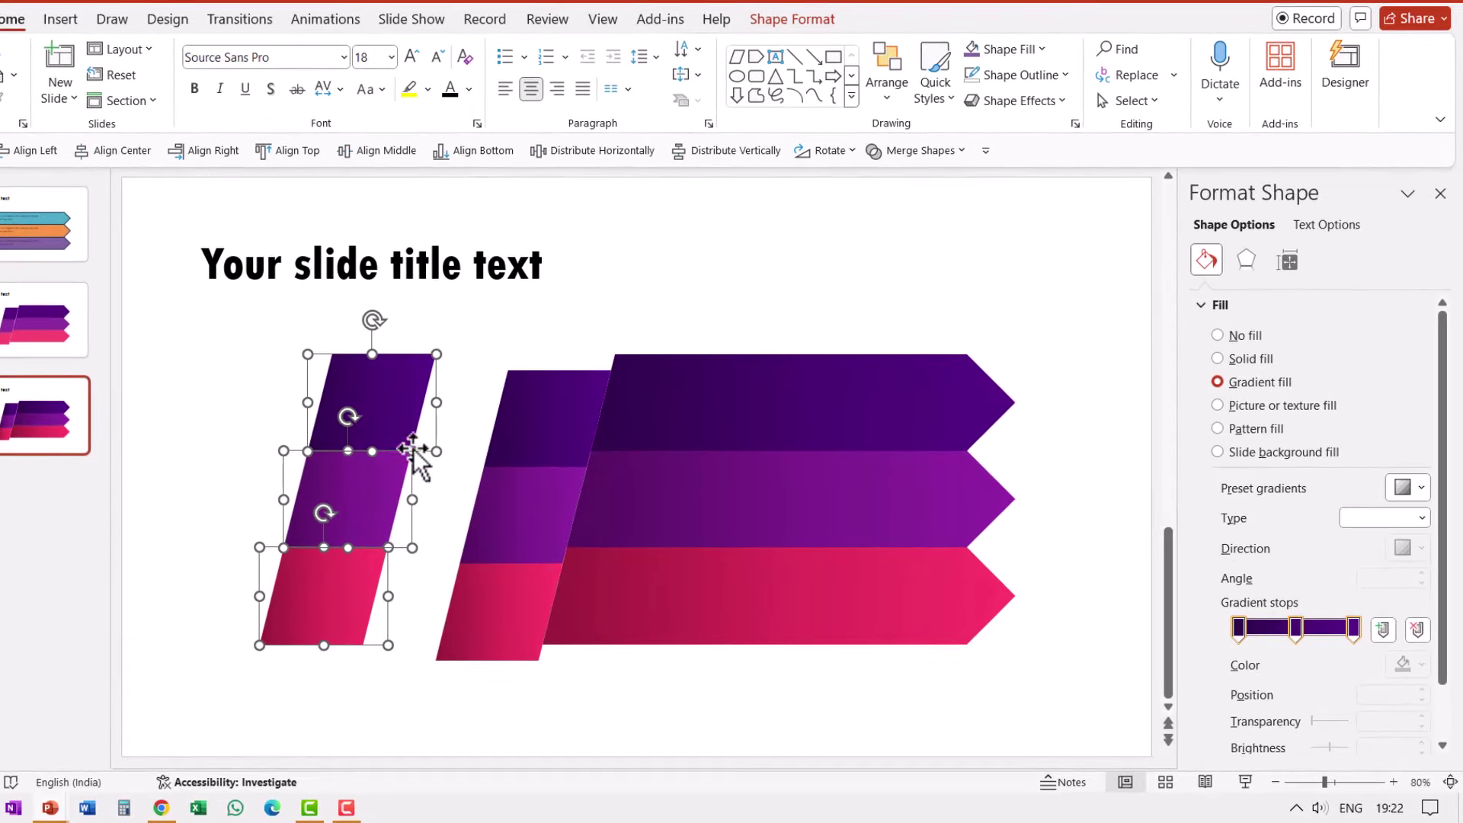
{"action": "left_click", "coordinate": [917, 151]}
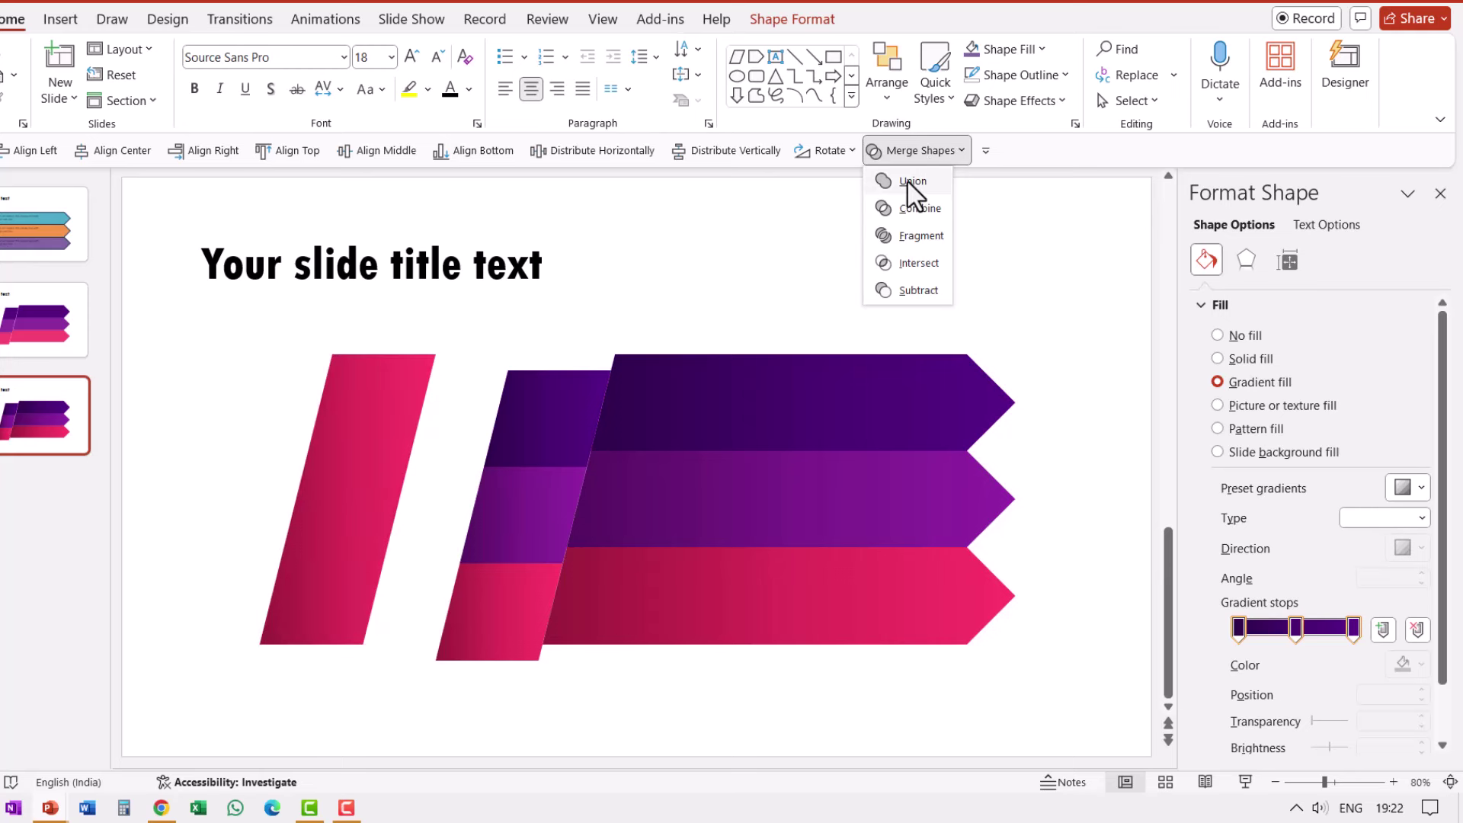
{"action": "left_click", "coordinate": [910, 183]}
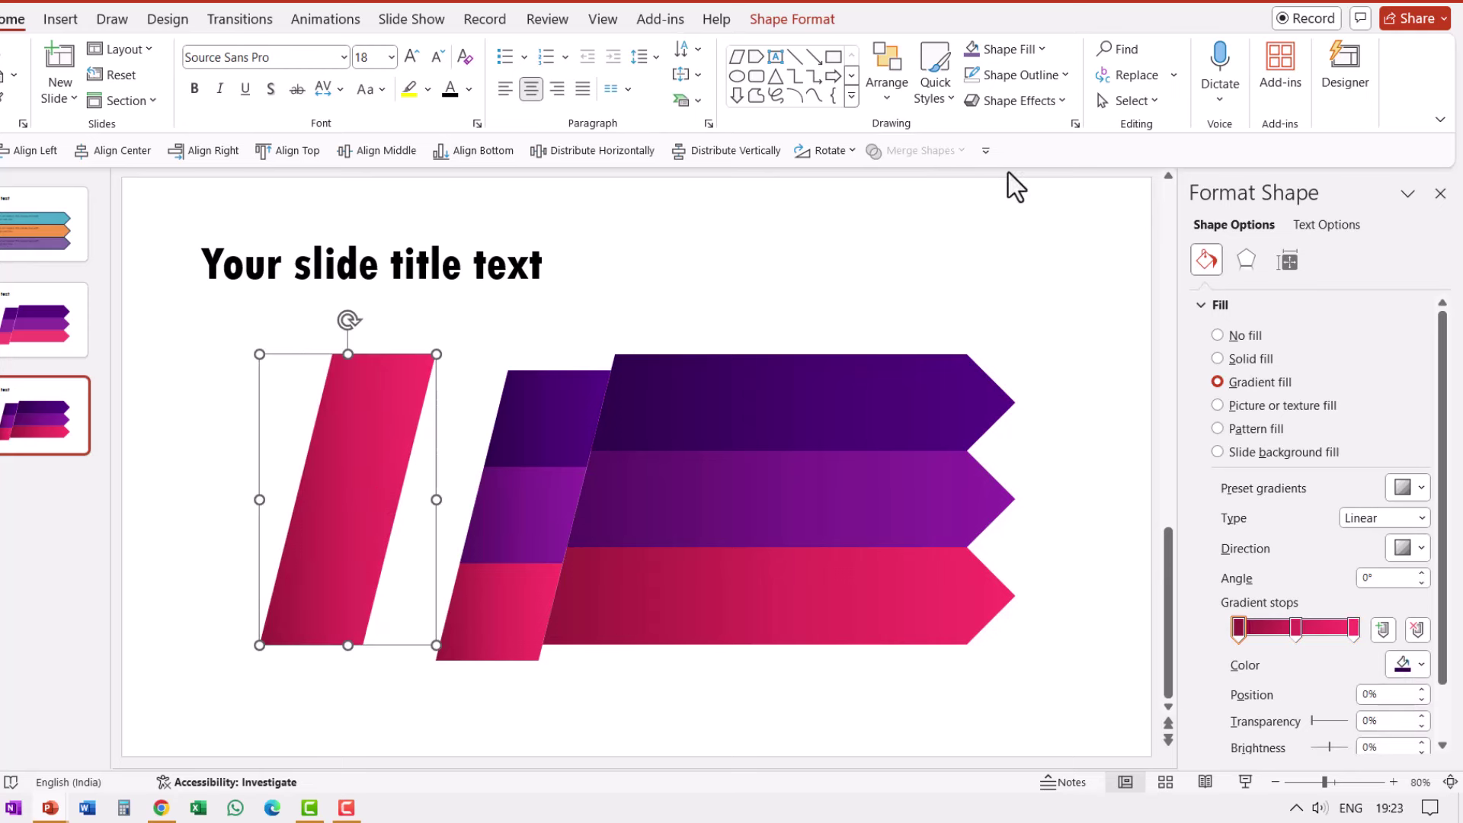
Fill the merged shape black, then subtract an offset duplicate to leave a thin black strip
{"action": "left_click", "coordinate": [1017, 50]}
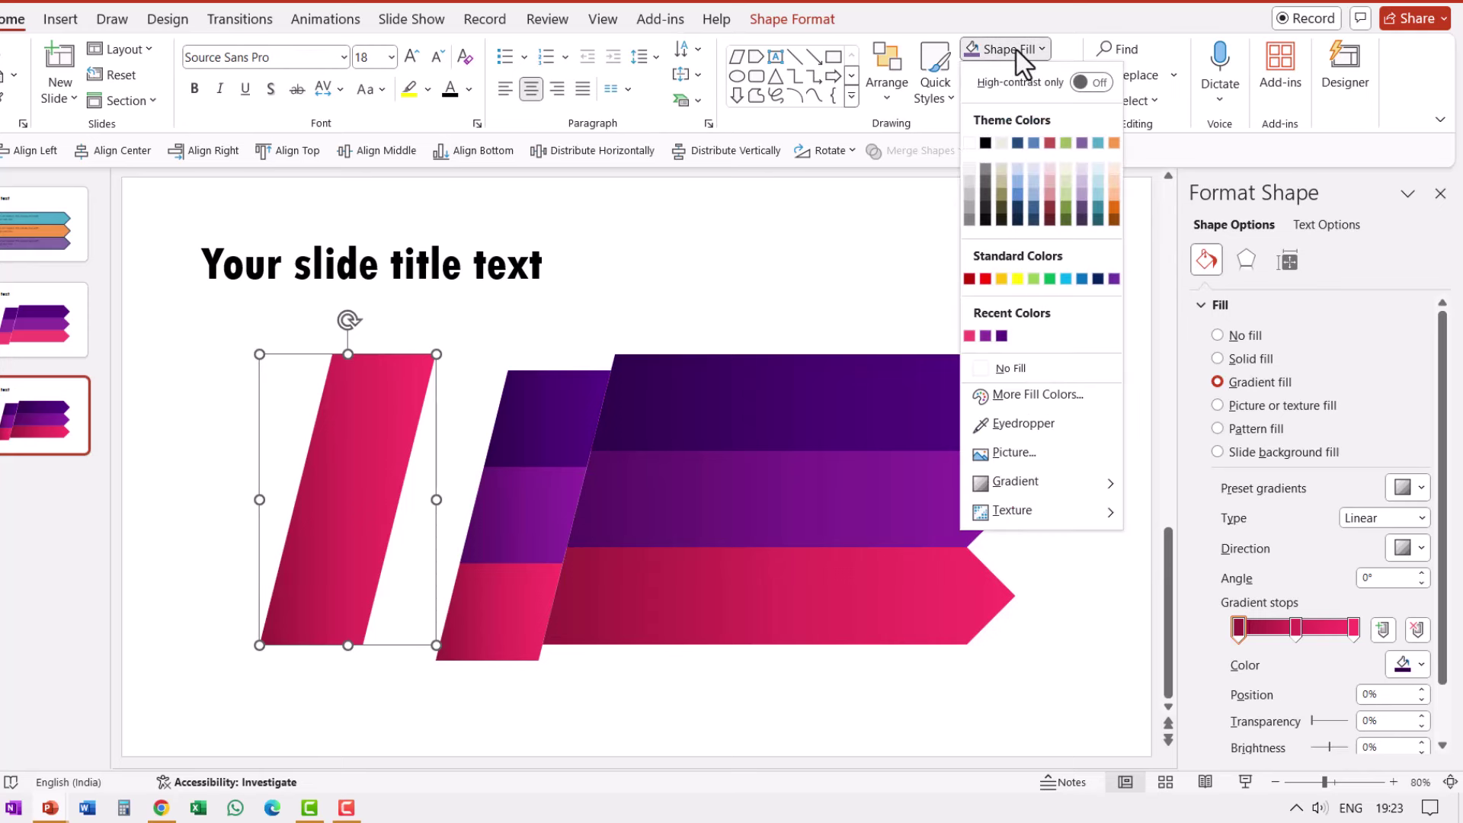
{"action": "left_click", "coordinate": [985, 142]}
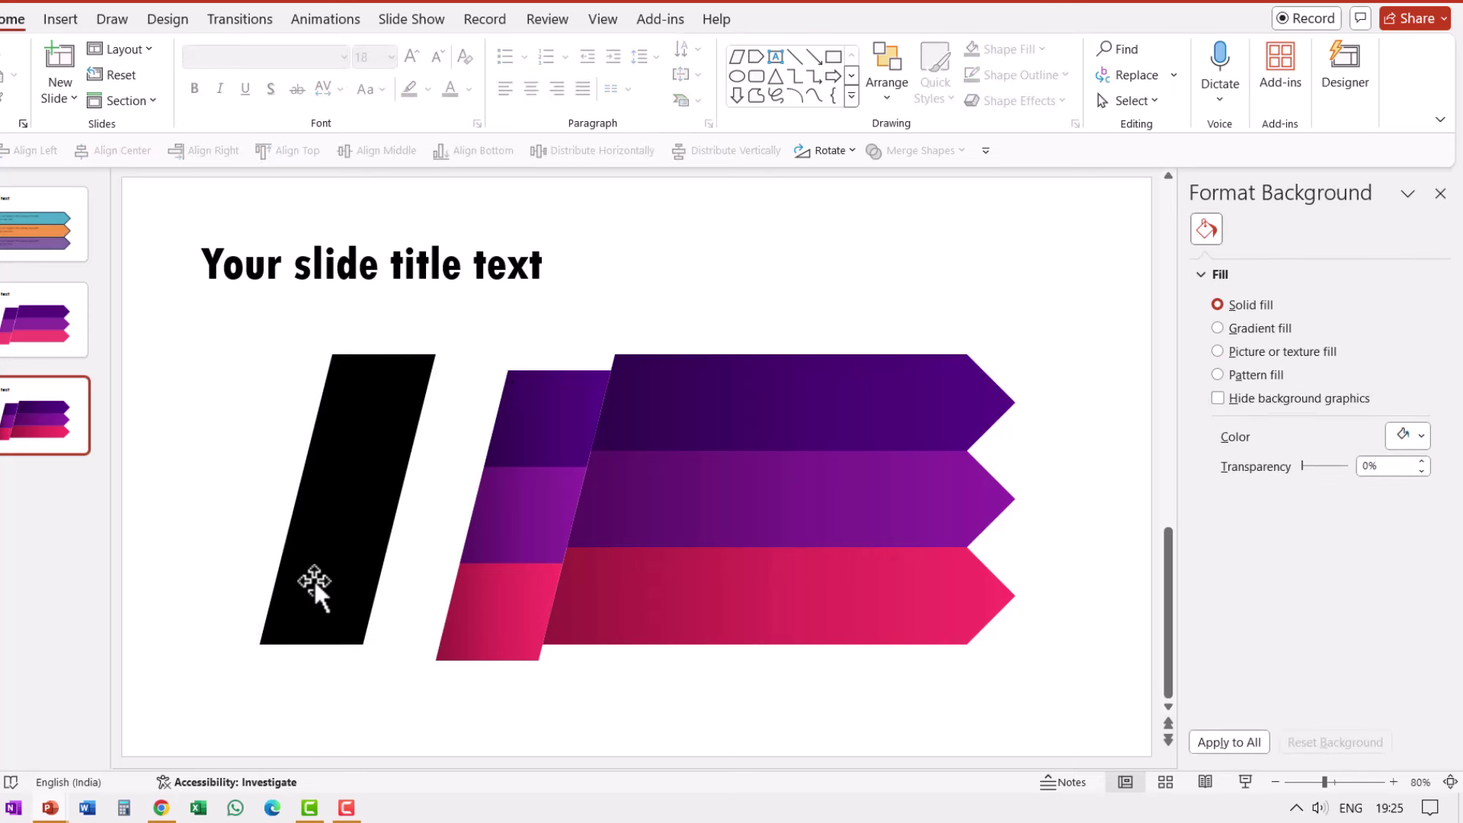
{"action": "left_click", "coordinate": [395, 462]}
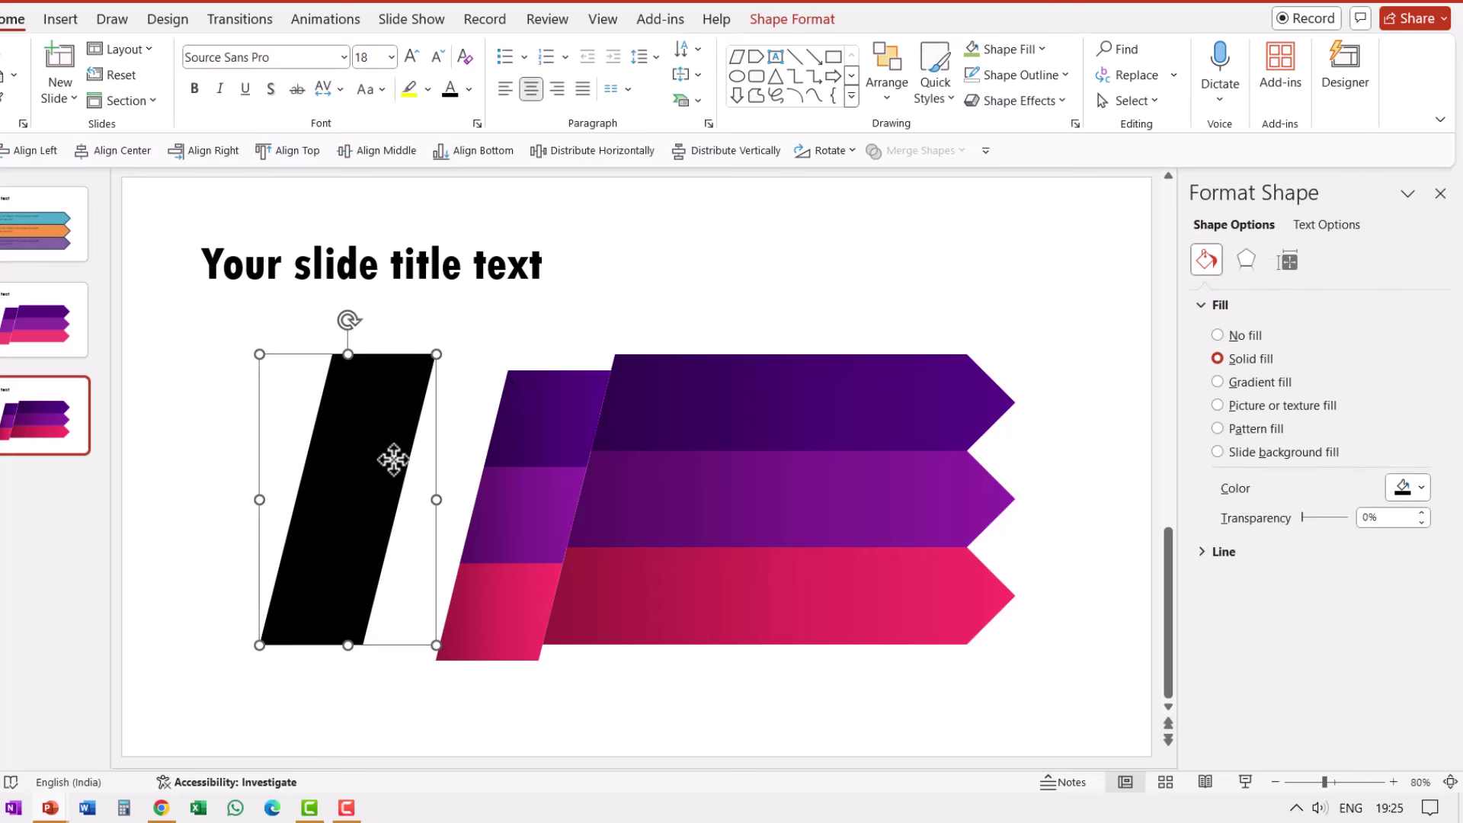
{"action": "key", "text": "ctrl+d"}
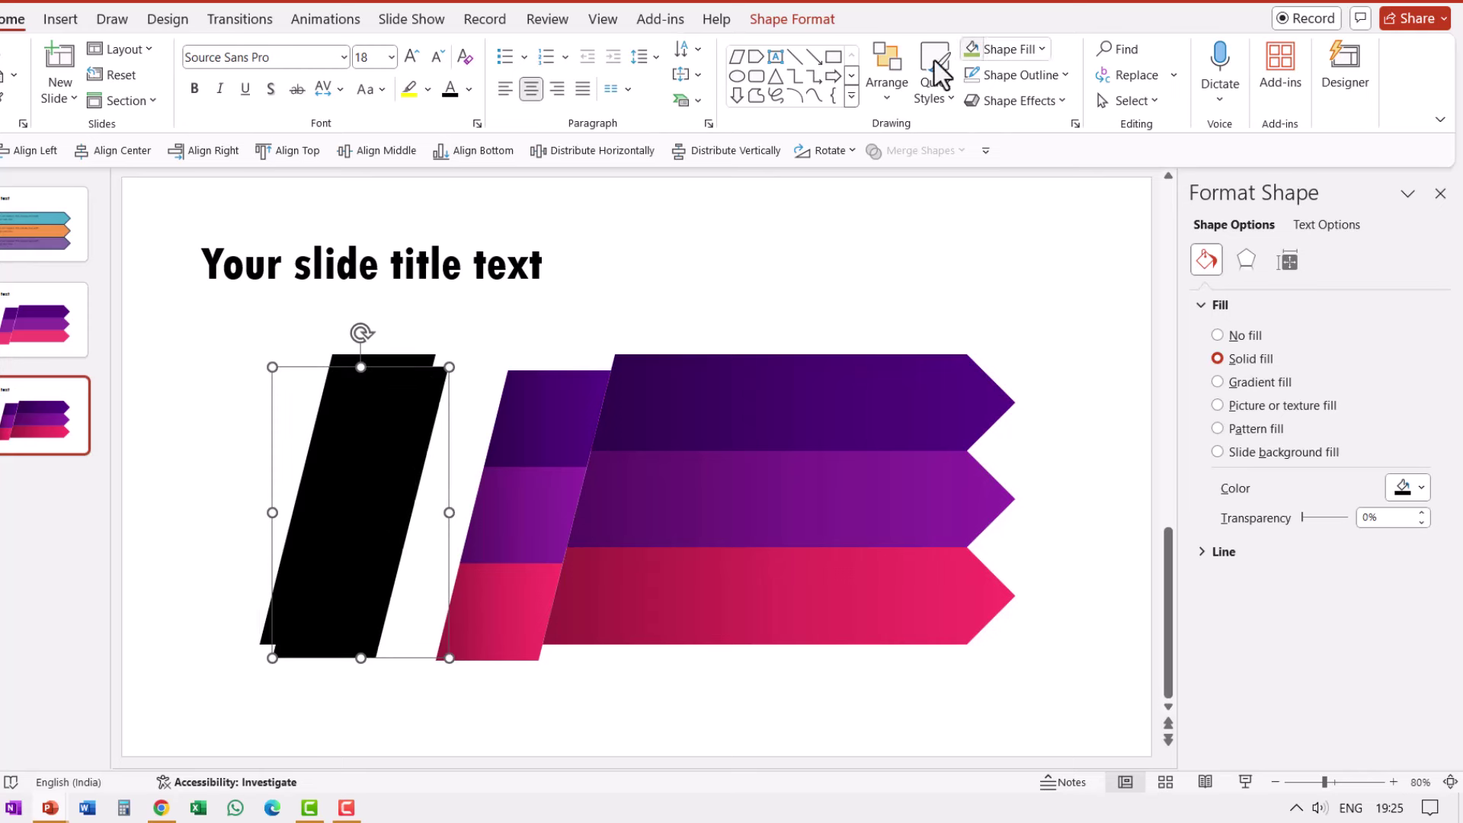
{"action": "left_click_drag", "start_coordinate": [395, 447], "coordinate": [370, 431]}
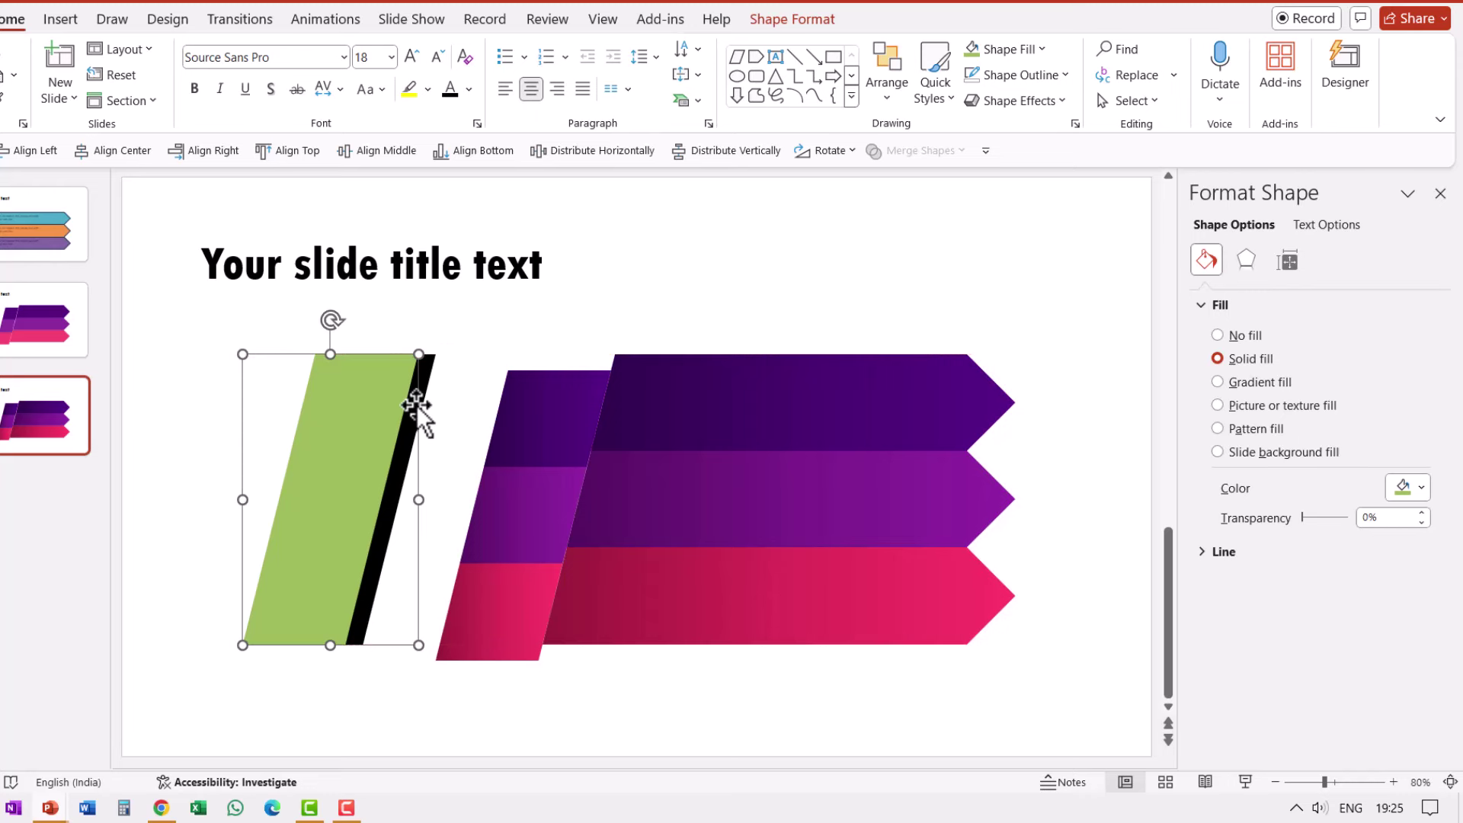
{"action": "left_click", "coordinate": [424, 375]}
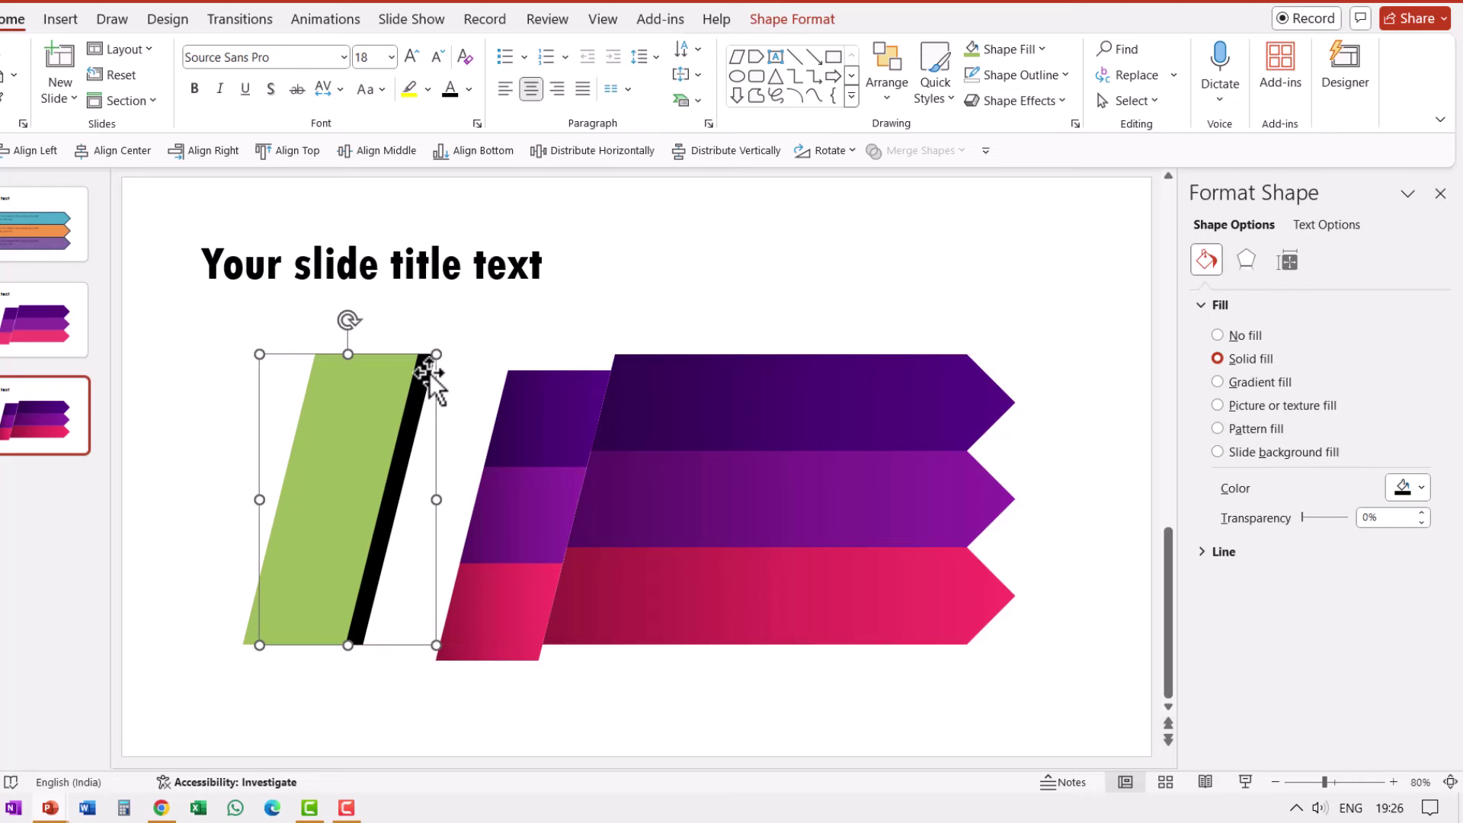
{"action": "left_click", "coordinate": [371, 388], "text": "shift"}
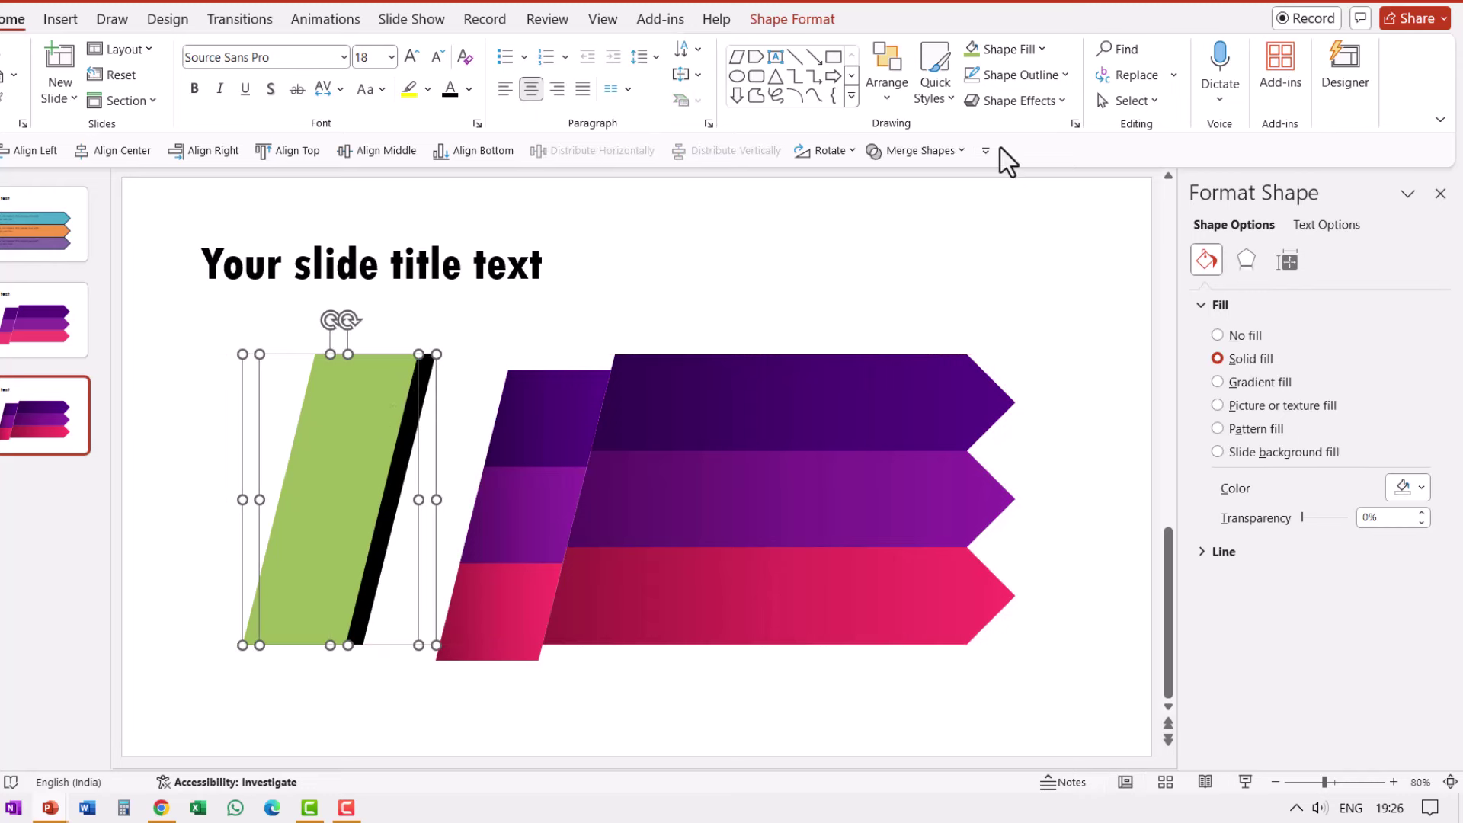
{"action": "left_click", "coordinate": [937, 152]}
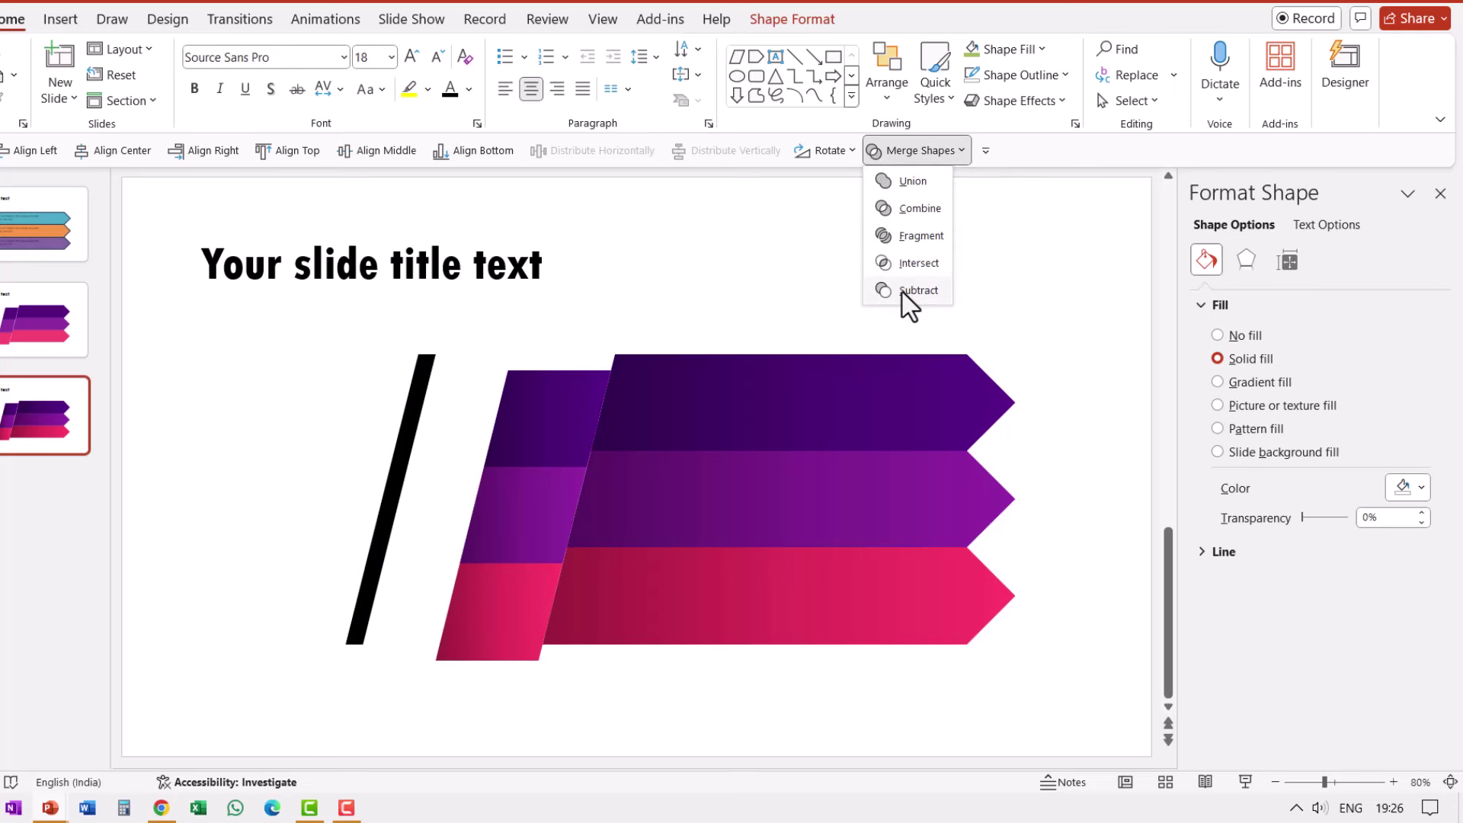
{"action": "left_click", "coordinate": [903, 292]}
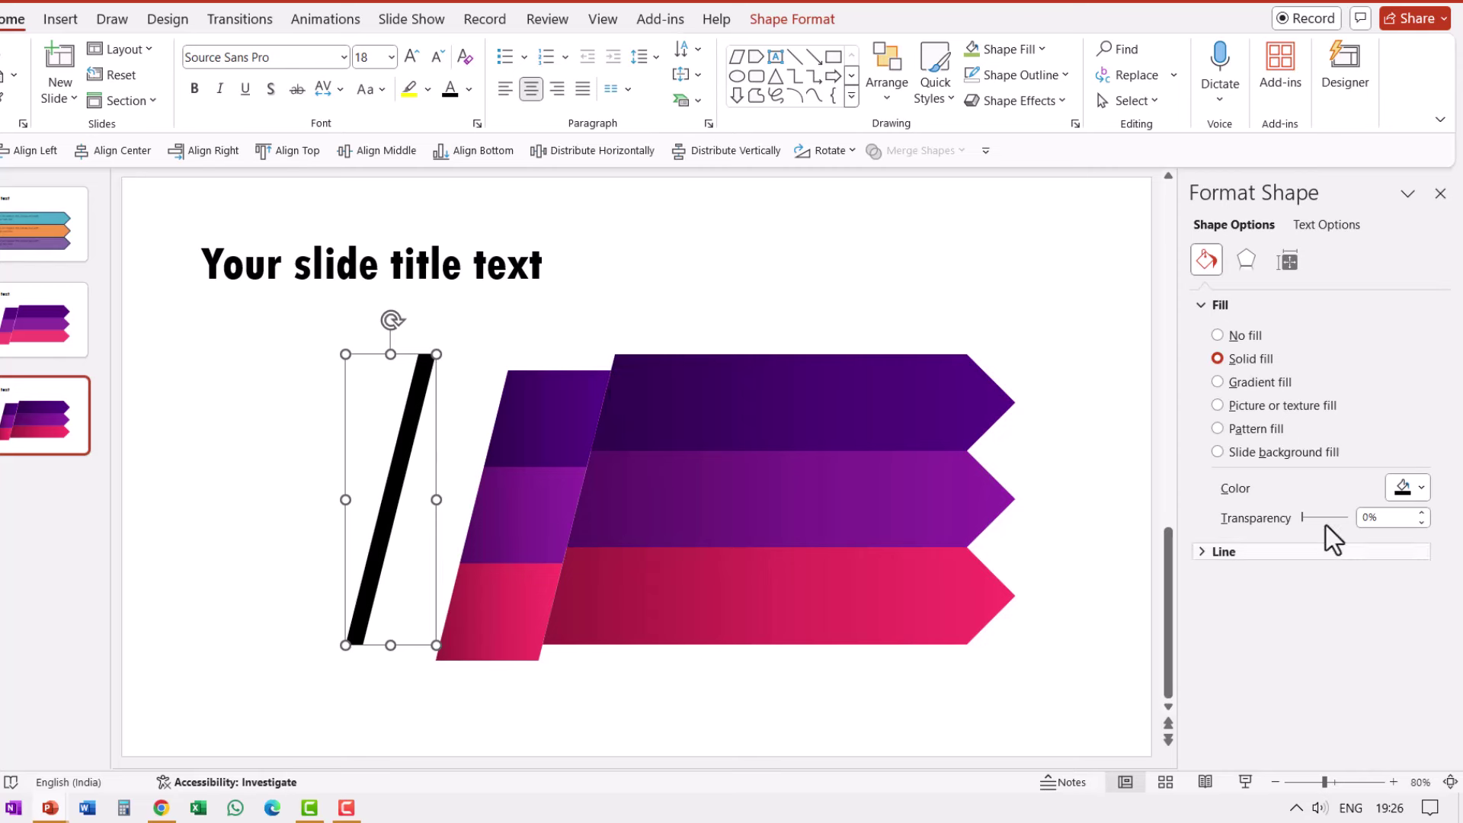
Give the black strip a 5 pt Soft Edges effect
{"action": "left_click", "coordinate": [1245, 259]}
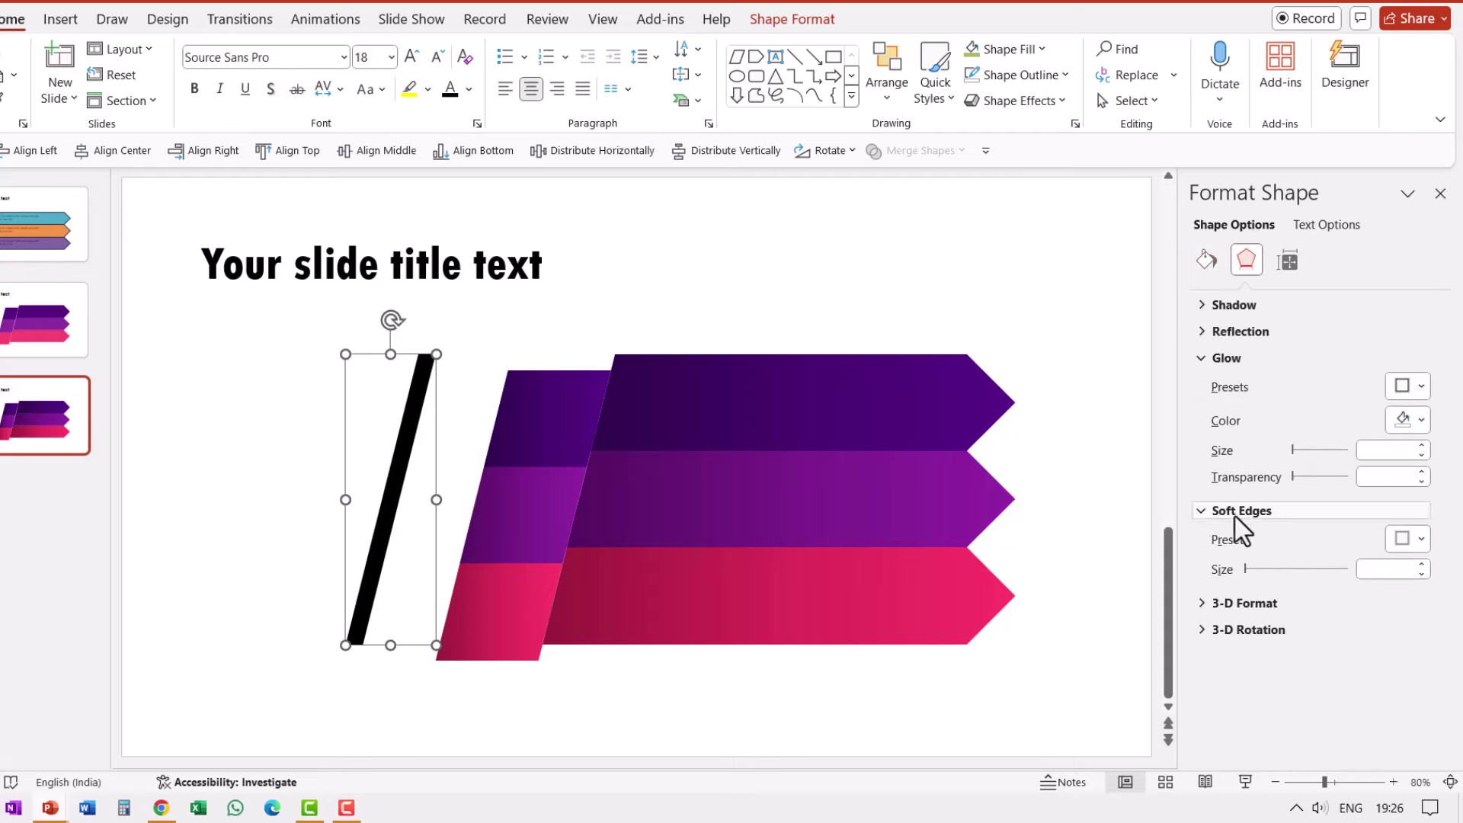
{"action": "left_click", "coordinate": [1414, 539]}
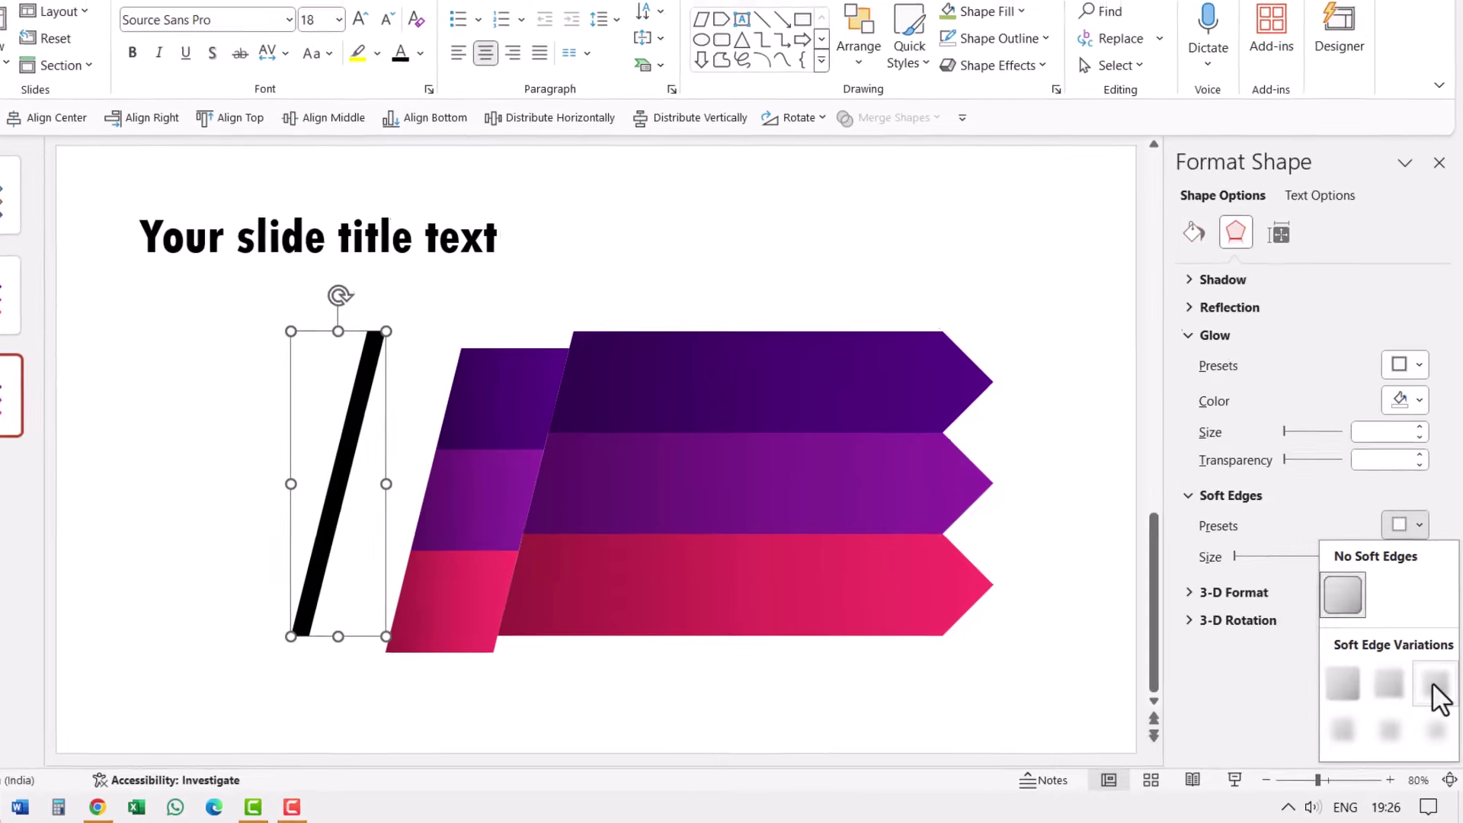
{"action": "left_click", "coordinate": [1435, 691]}
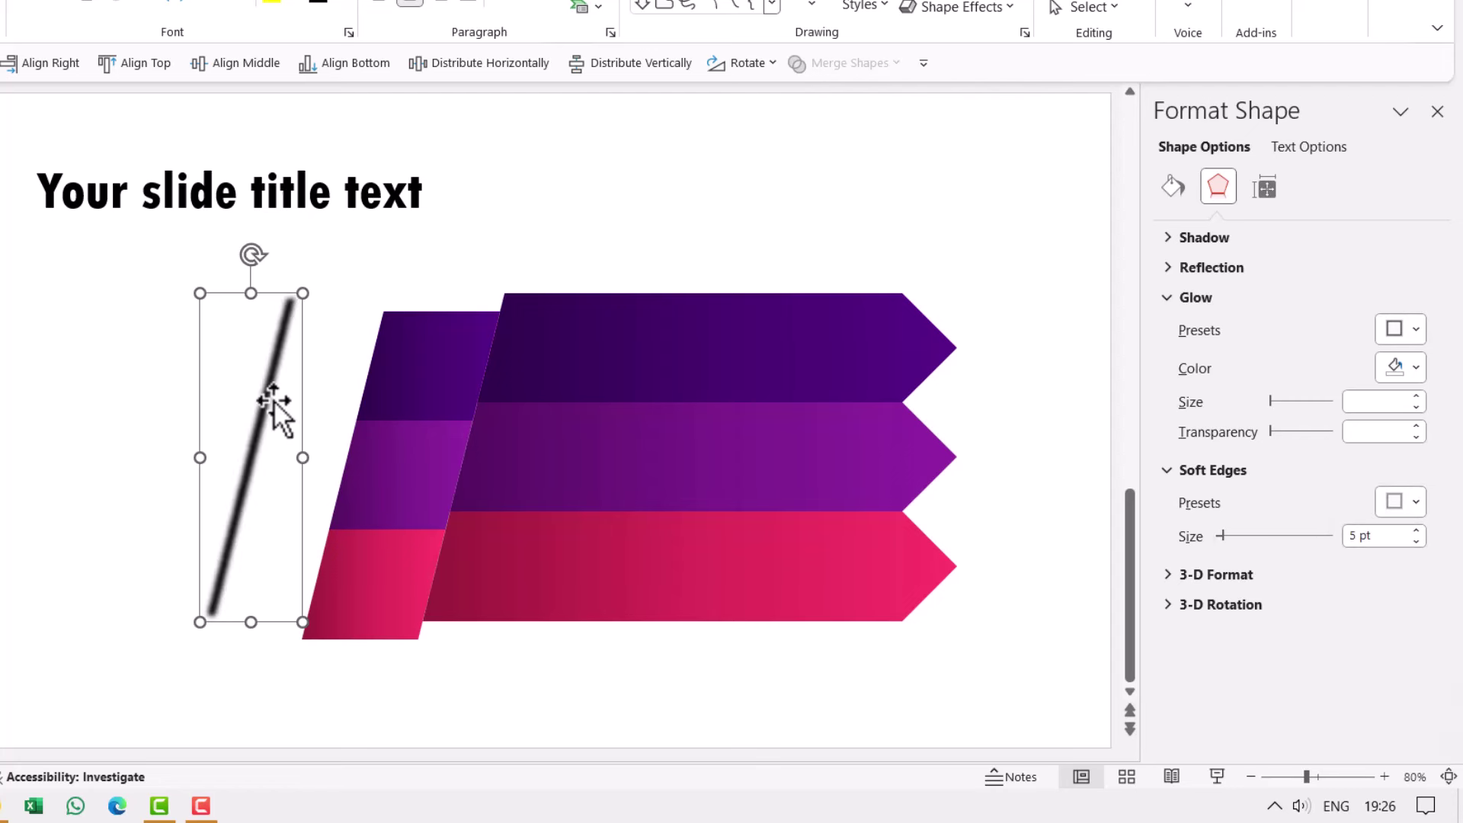
Position the soft strip along the seam beside the arrow bands, nudged slightly down
{"action": "left_click_drag", "start_coordinate": [267, 386], "coordinate": [477, 396]}
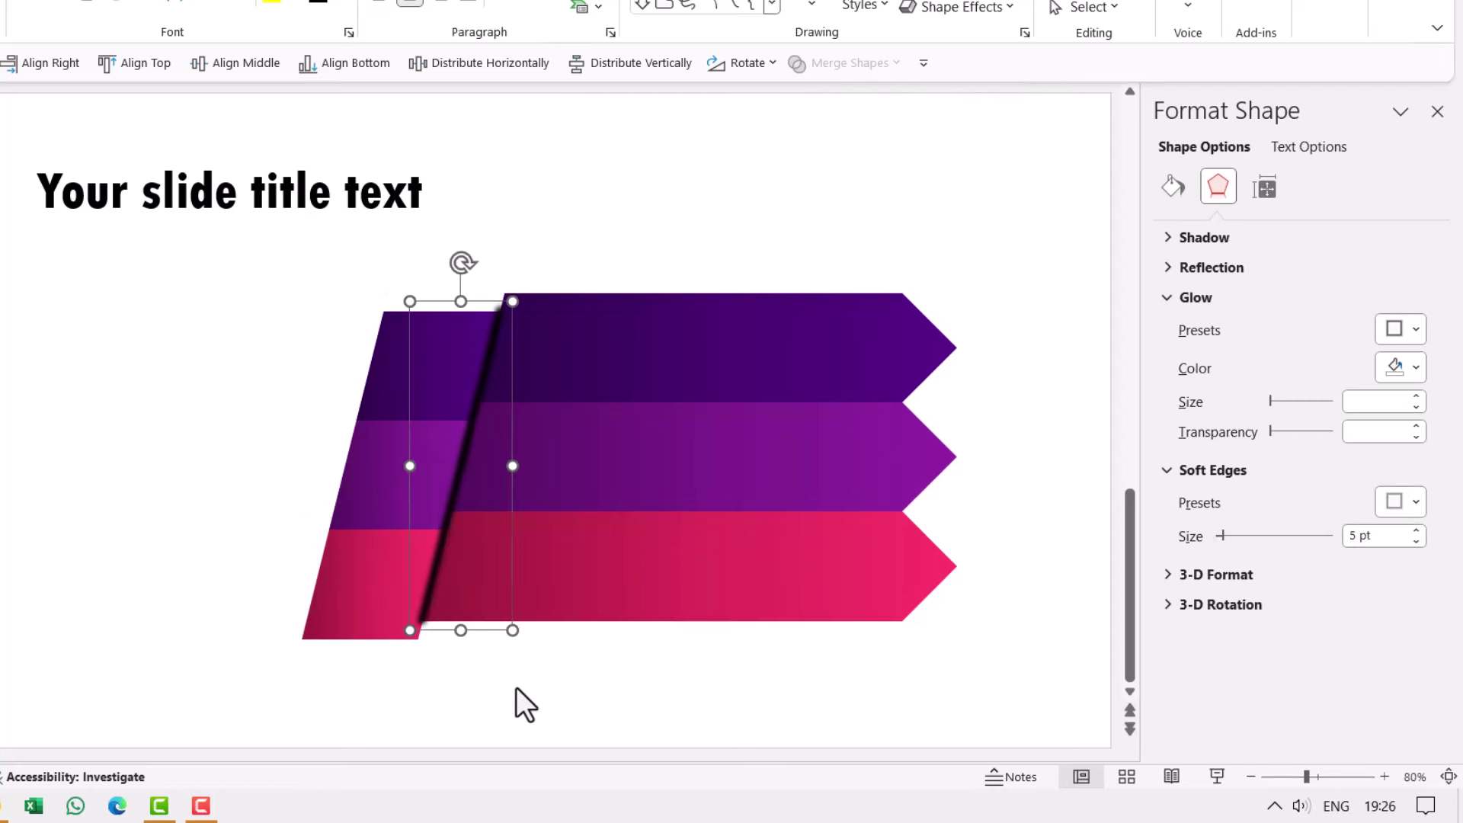
{"action": "left_click", "coordinate": [537, 687]}
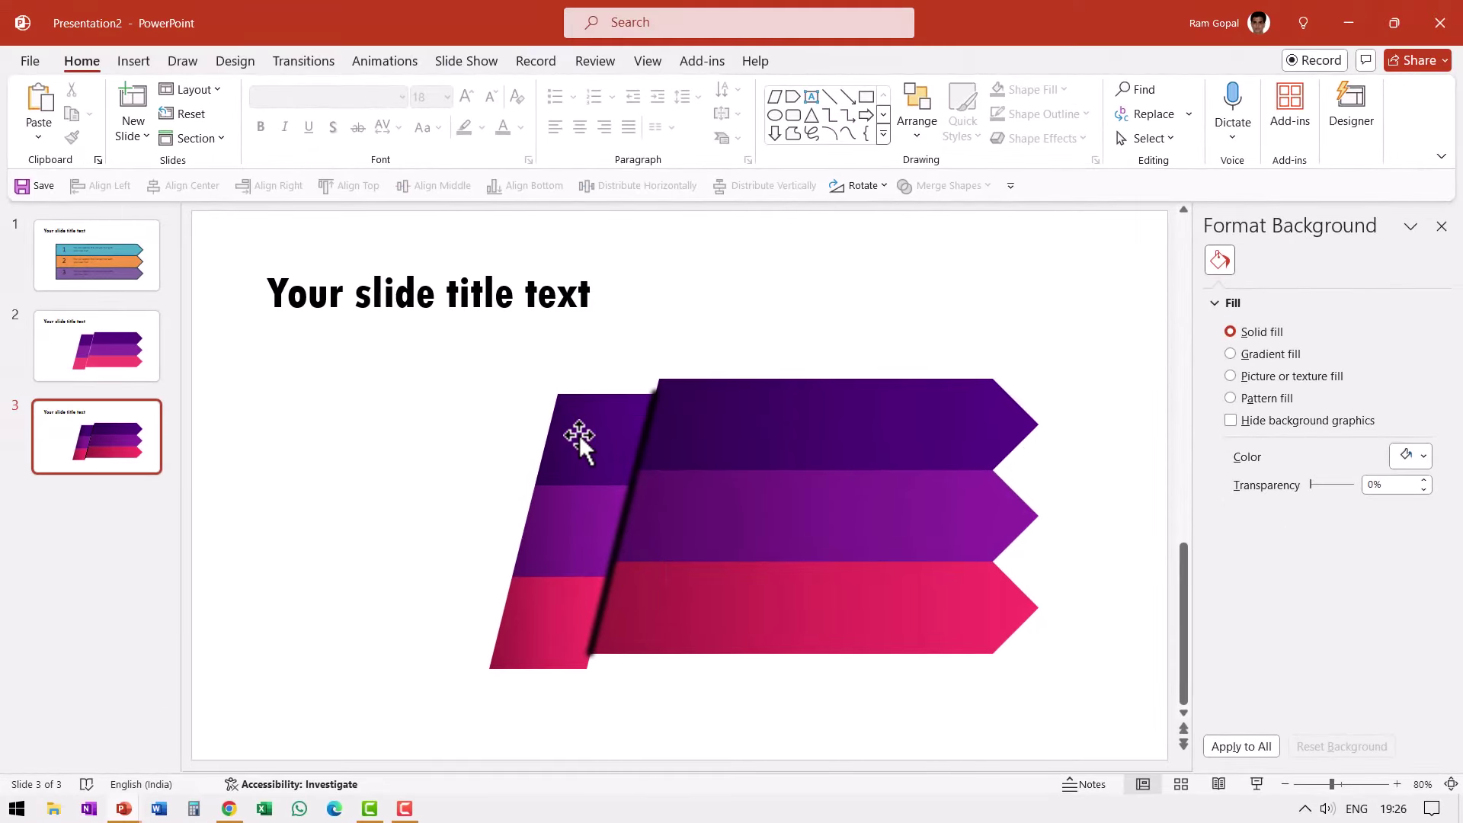
{"action": "left_click", "coordinate": [652, 413]}
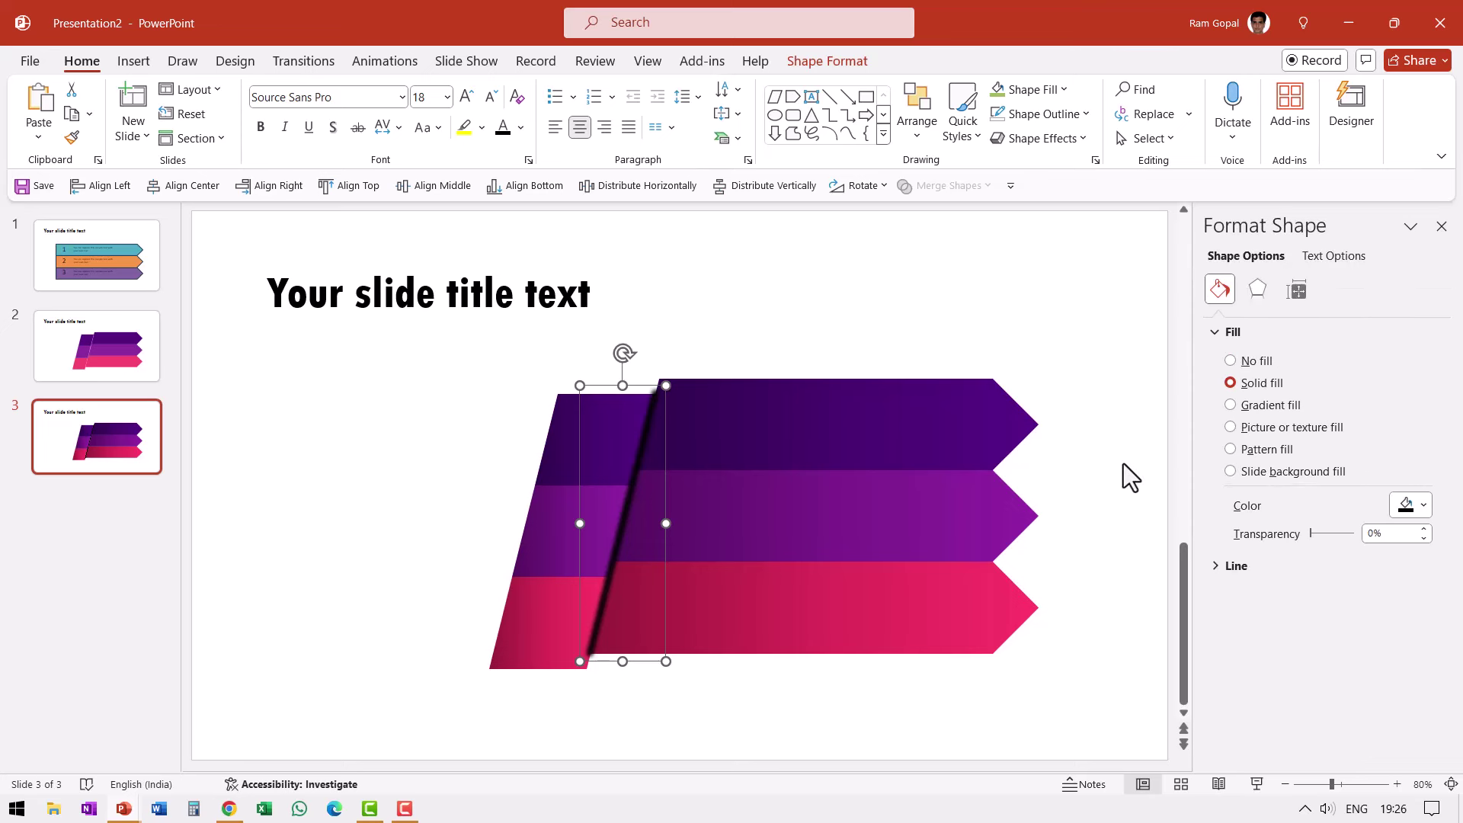
{"action": "key", "text": "ctrl+Down"}
{"action": "key", "text": "ctrl+Down"}
{"action": "key", "text": "ctrl+Down"}
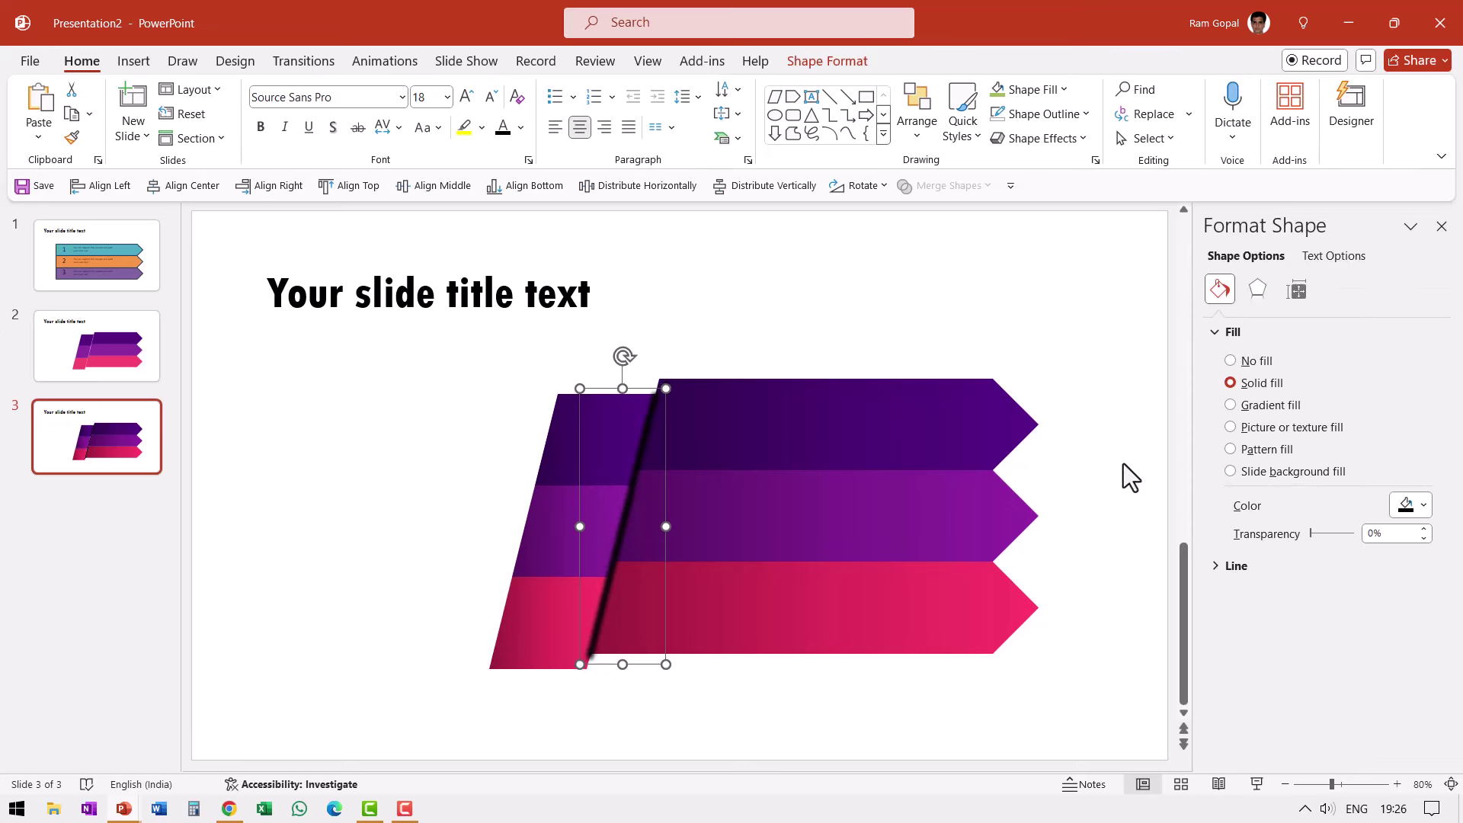
{"action": "key", "text": "Escape"}
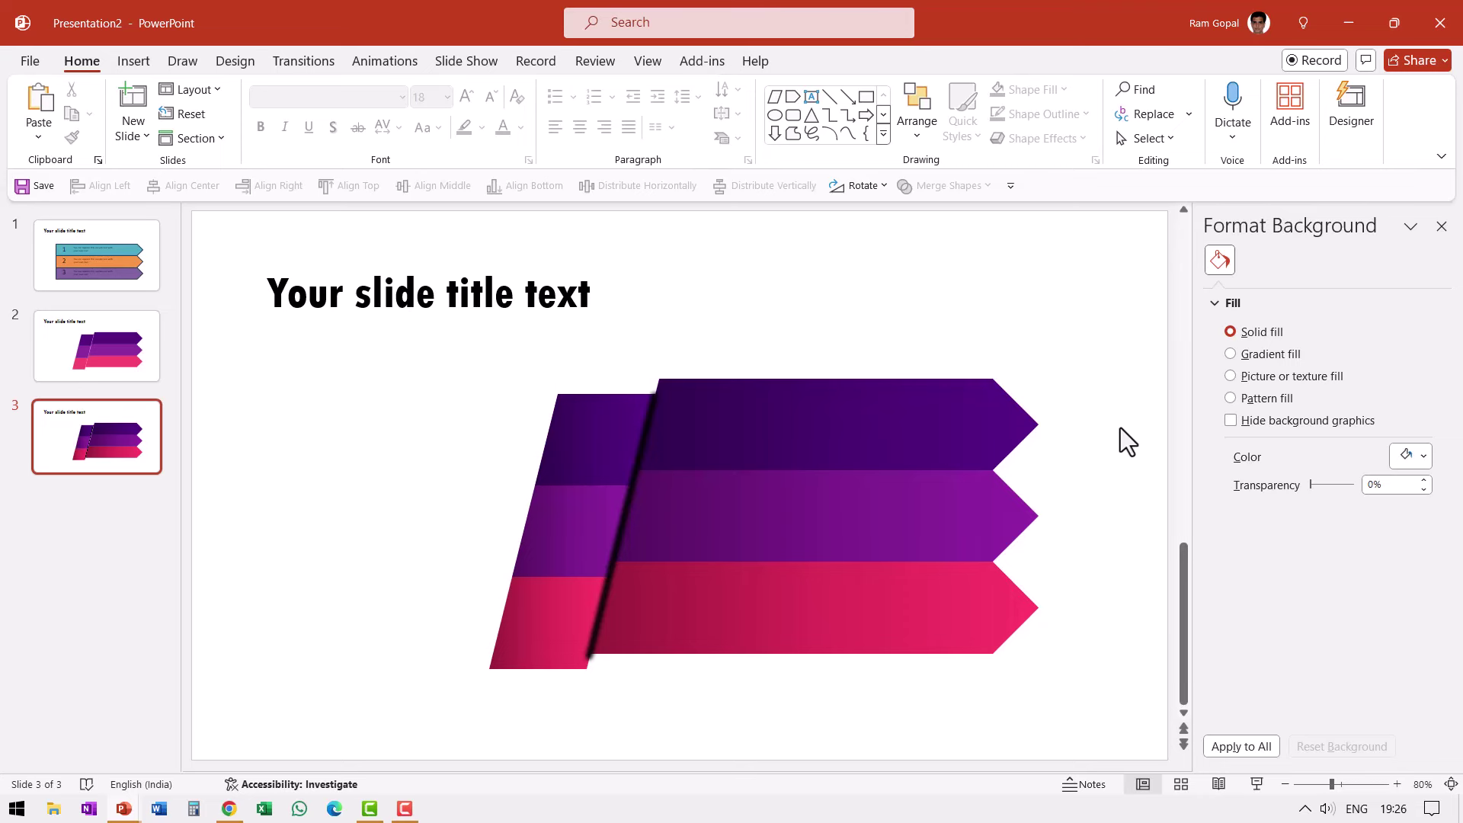
On slide 1, select the number labels 1–3 and their three sample text boxes
{"action": "left_click", "coordinate": [145, 255]}
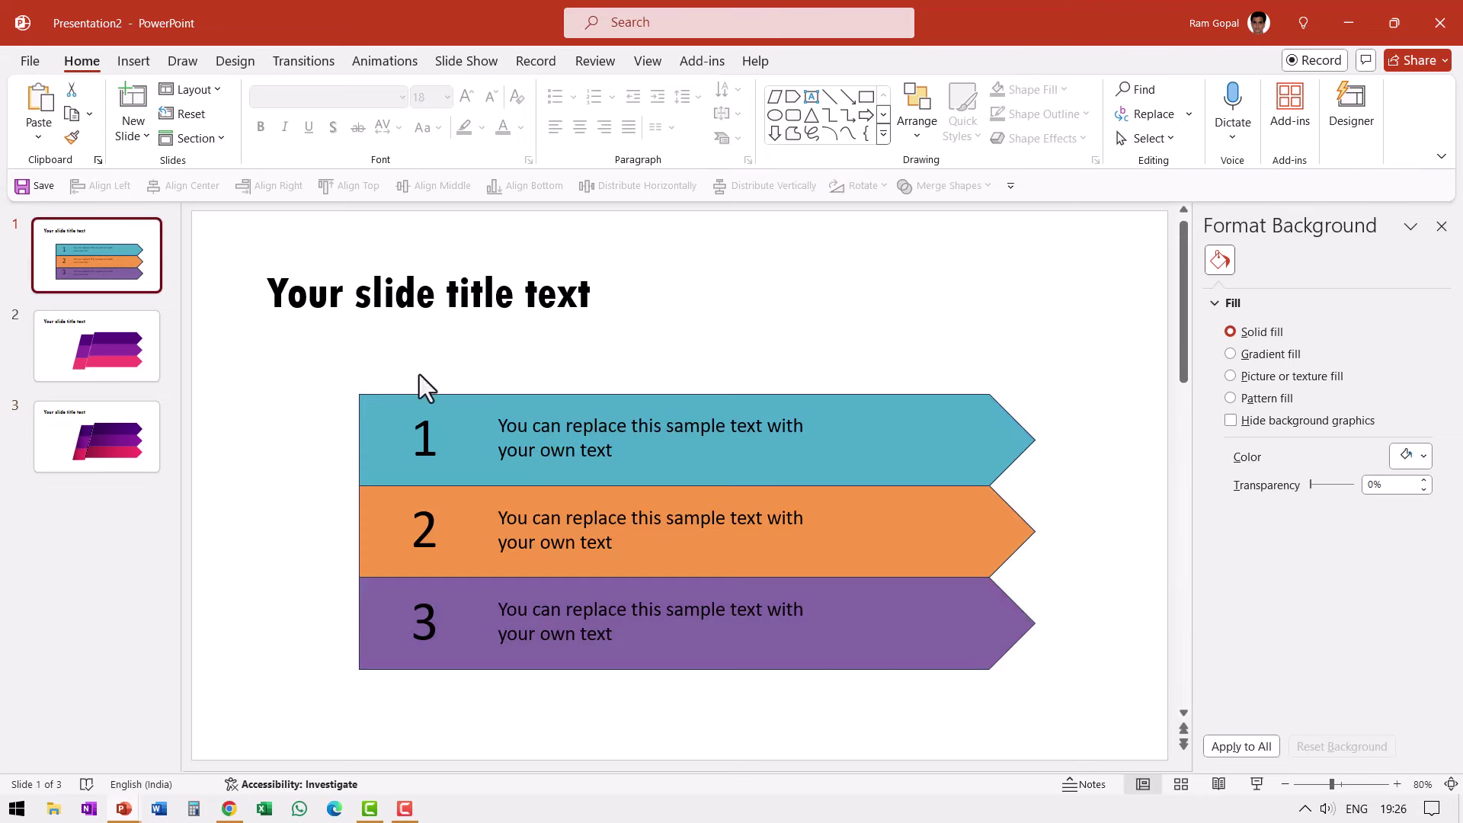
{"action": "left_click", "coordinate": [420, 426]}
{"action": "left_click", "coordinate": [503, 457], "text": "shift"}
{"action": "left_click", "coordinate": [423, 531], "text": "shift"}
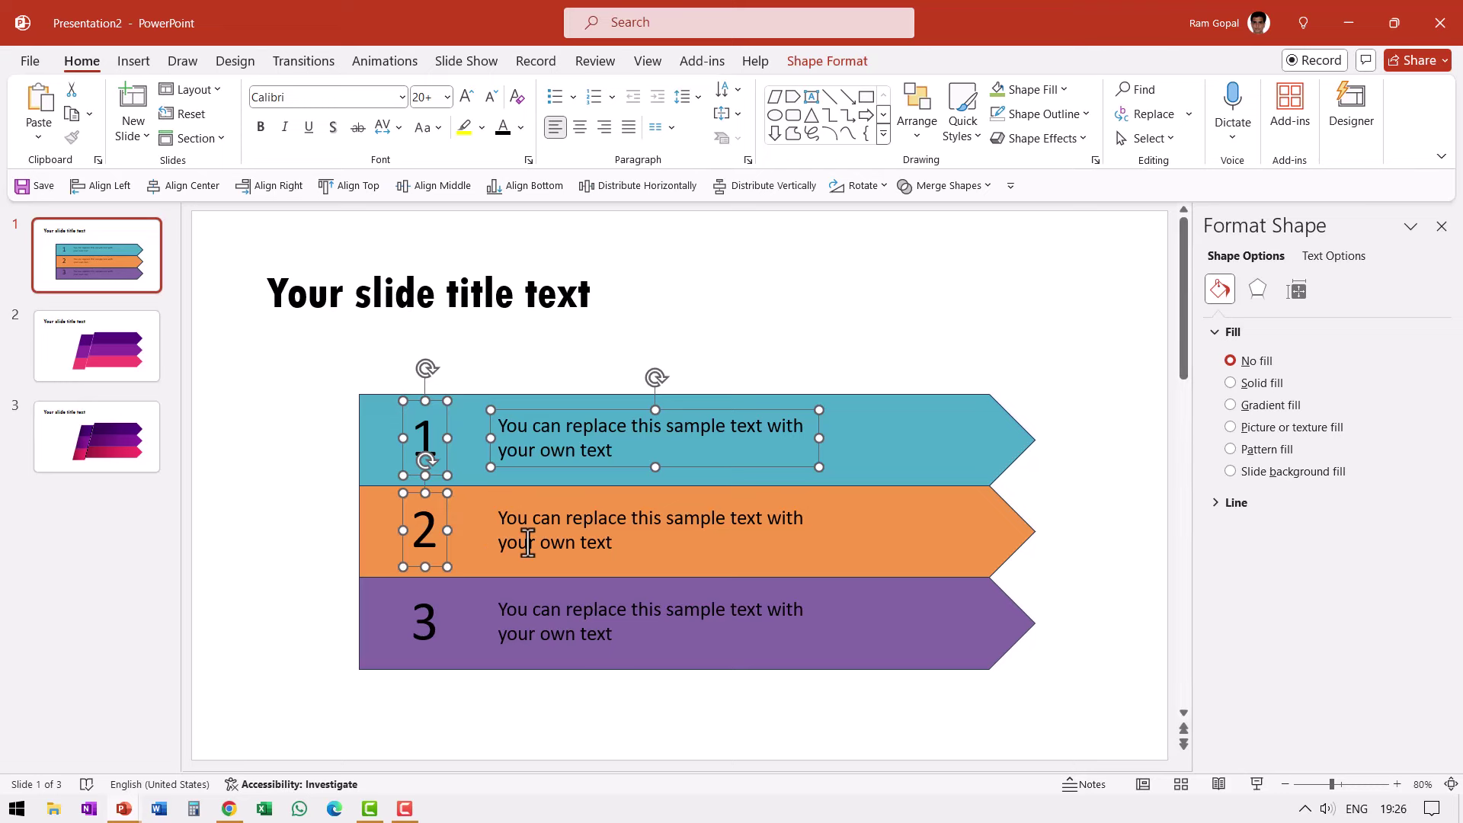
{"action": "left_click", "coordinate": [523, 539], "text": "shift"}
{"action": "left_click", "coordinate": [416, 620], "text": "shift"}
{"action": "left_click", "coordinate": [534, 609], "text": "shift"}
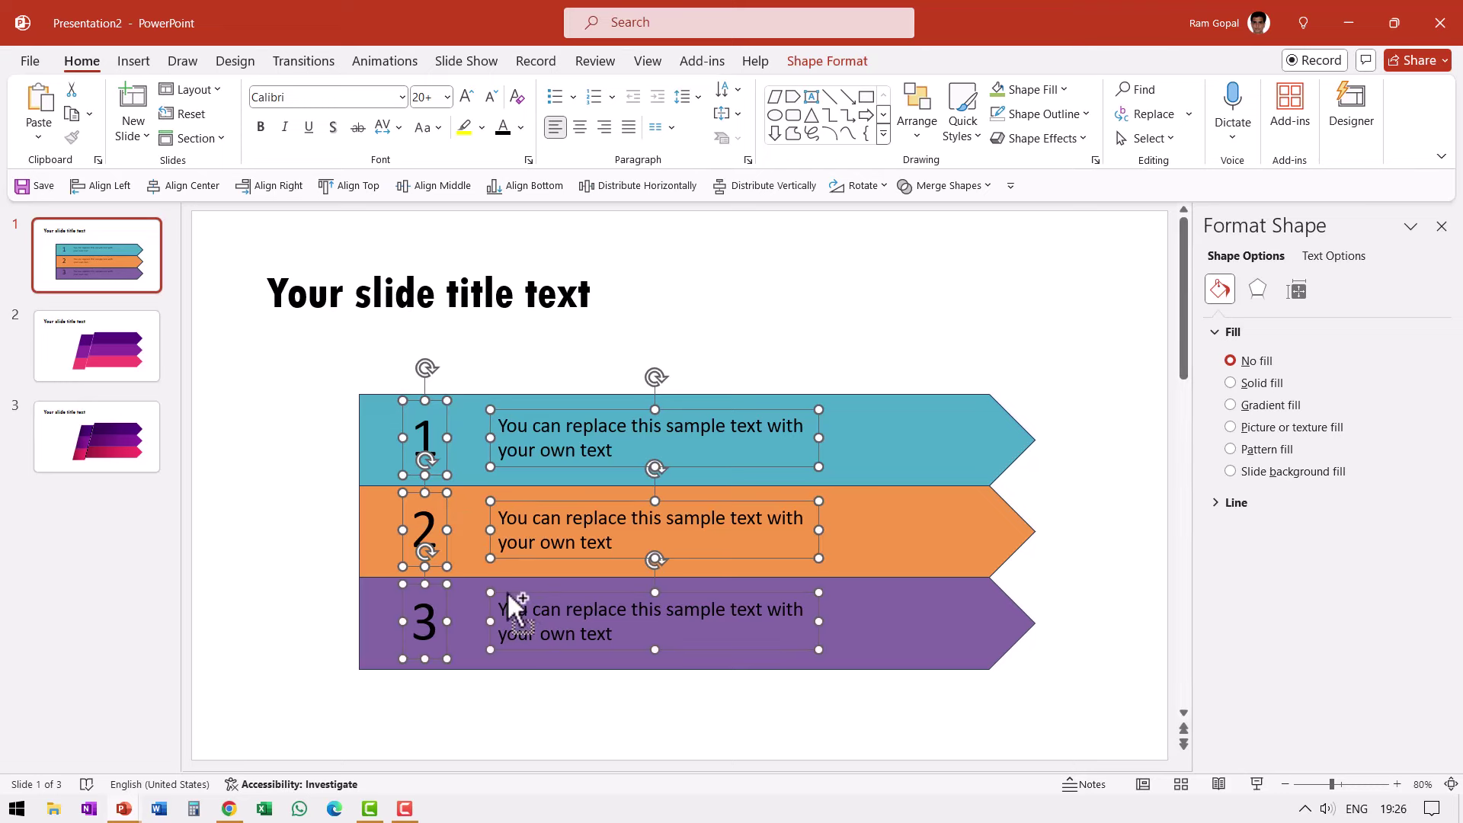
Paste the numbers and sample text onto slide 3 over the gradient arrow bands
{"action": "left_click", "coordinate": [151, 445]}
{"action": "key", "text": "ctrl+v"}
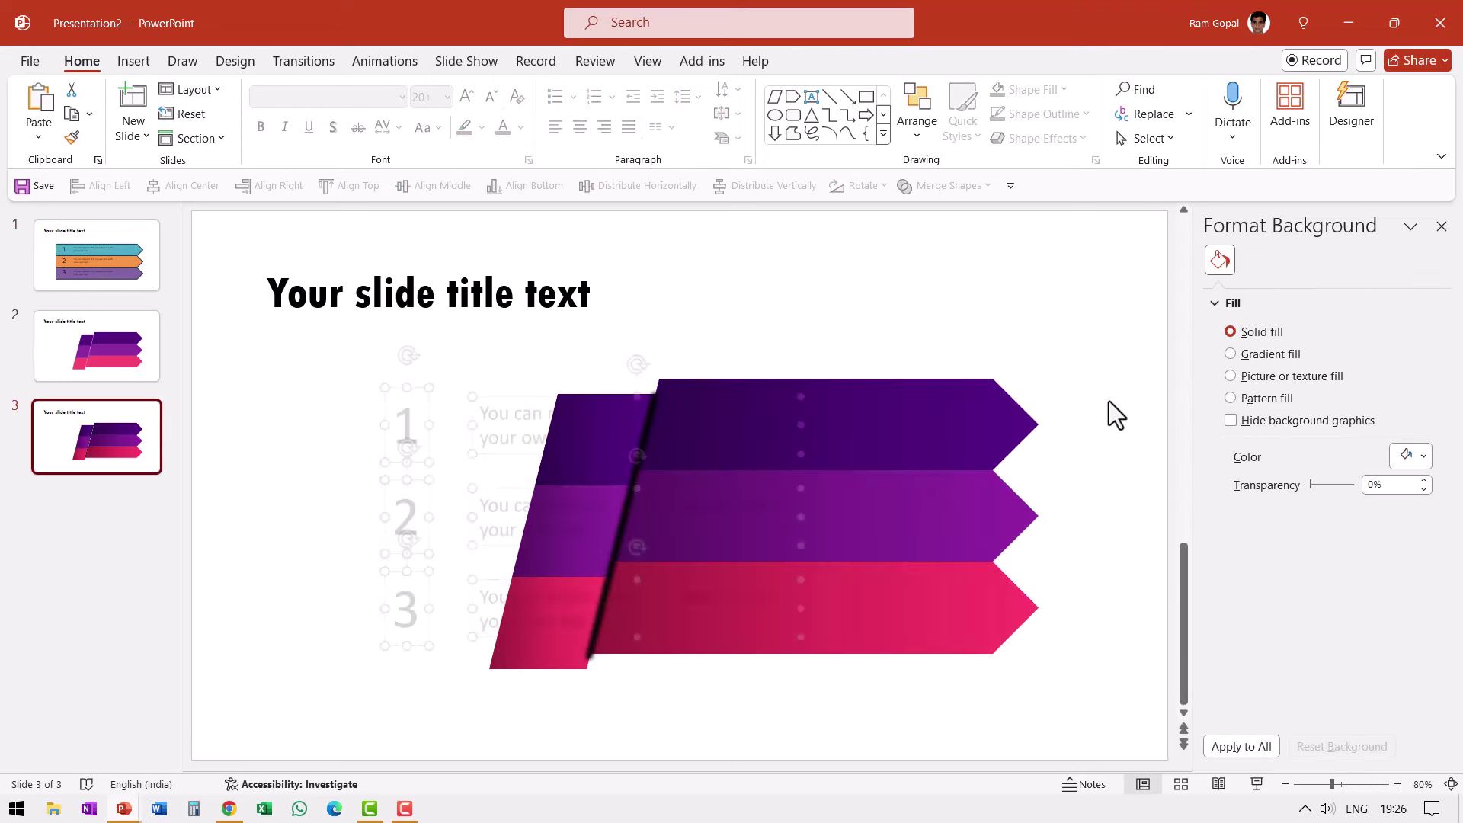
{"action": "left_click_drag", "start_coordinate": [776, 410], "coordinate": [955, 402]}
{"action": "left_click", "coordinate": [862, 725]}
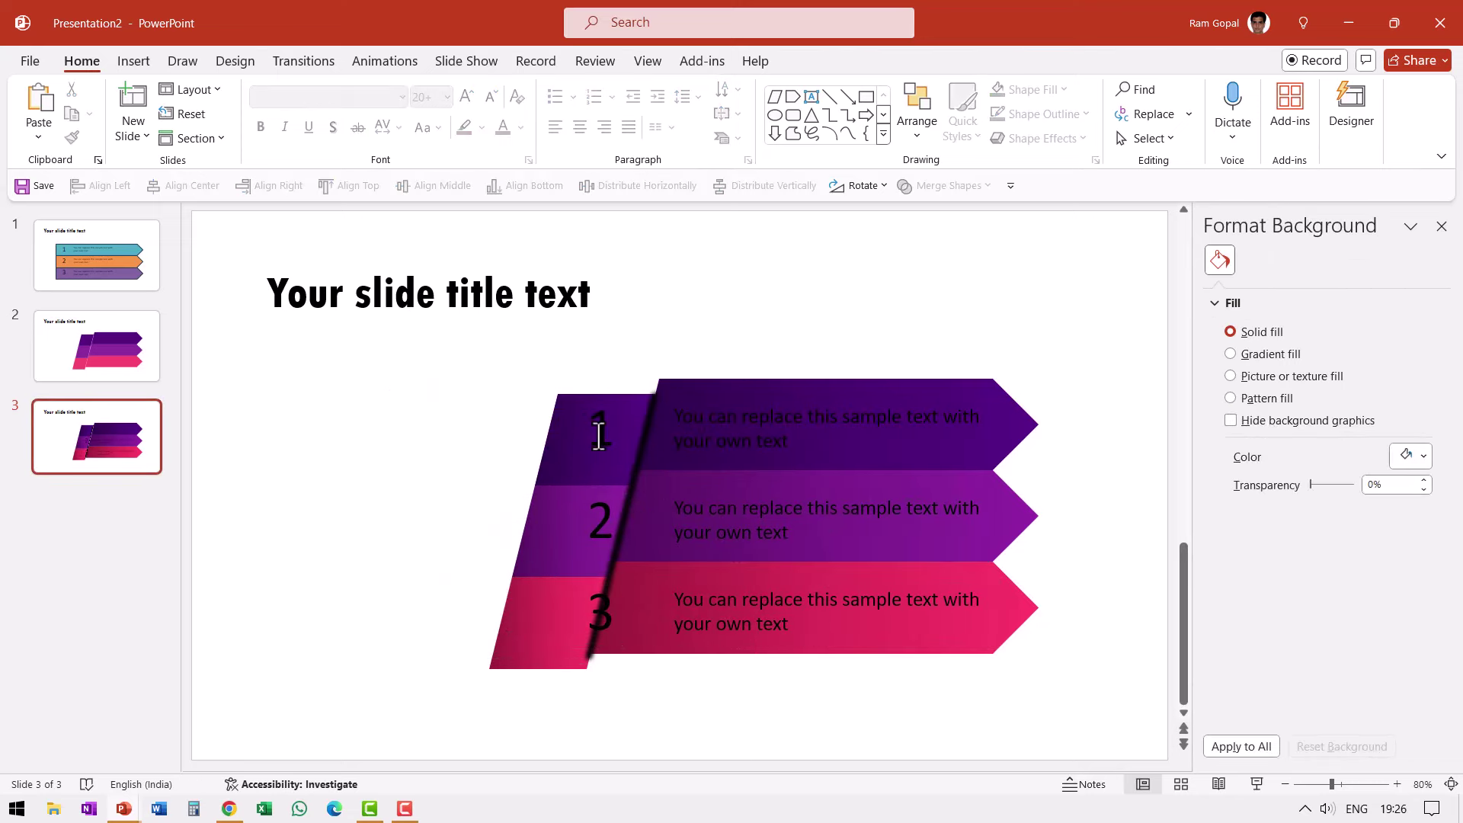
Align numbers 1, 2 and 3 on their slanted pieces and shift row 3's text left
{"action": "left_click", "coordinate": [620, 413]}
{"action": "left_click_drag", "start_coordinate": [623, 411], "coordinate": [620, 434]}
{"action": "left_click_drag", "start_coordinate": [601, 610], "coordinate": [551, 617]}
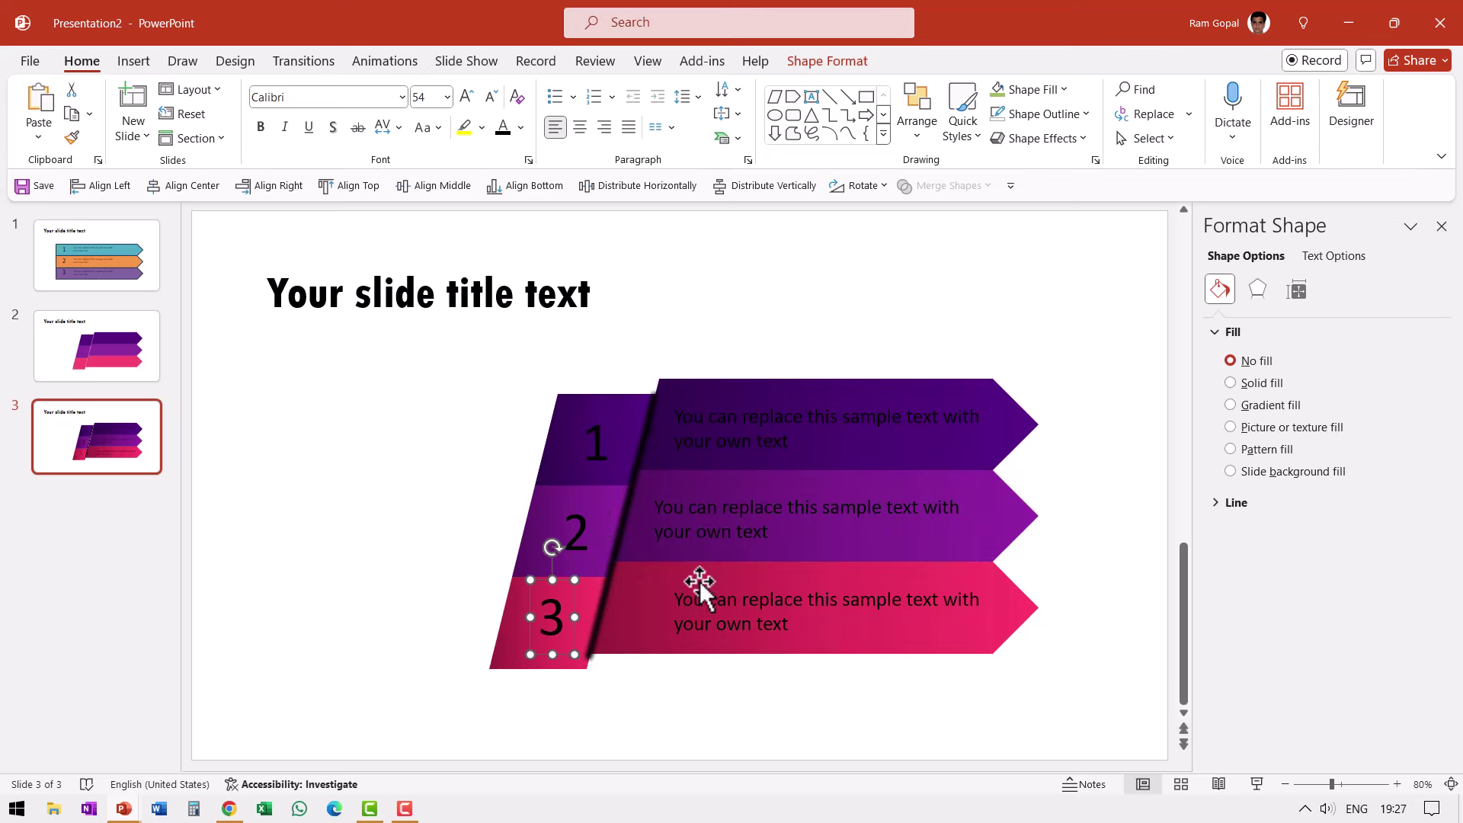
{"action": "left_click", "coordinate": [581, 528]}
{"action": "left_click_drag", "start_coordinate": [588, 516], "coordinate": [596, 512]}
{"action": "left_click", "coordinate": [726, 583]}
{"action": "left_click_drag", "start_coordinate": [726, 584], "coordinate": [682, 583]}
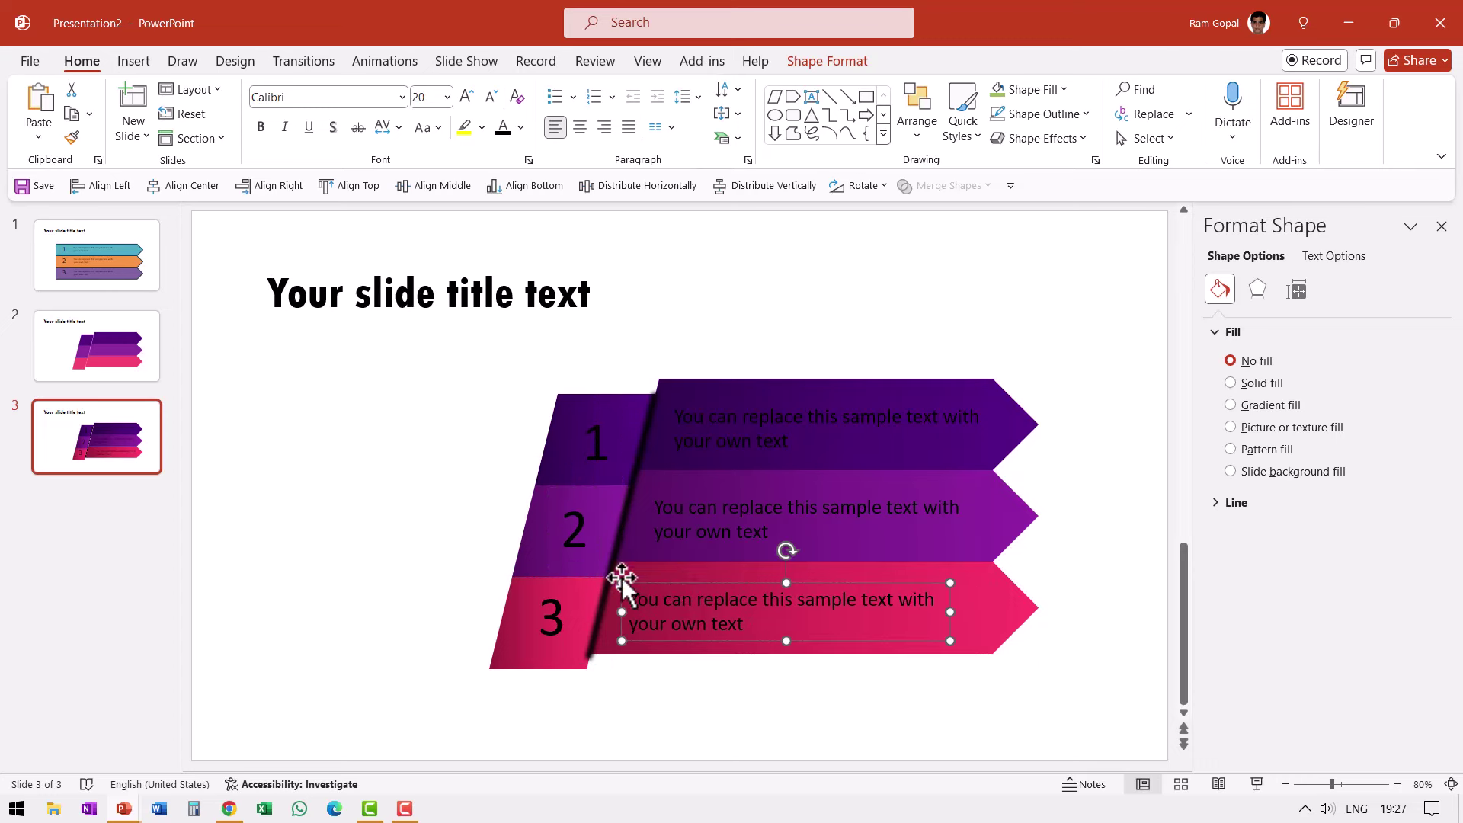
{"action": "left_click", "coordinate": [131, 437]}
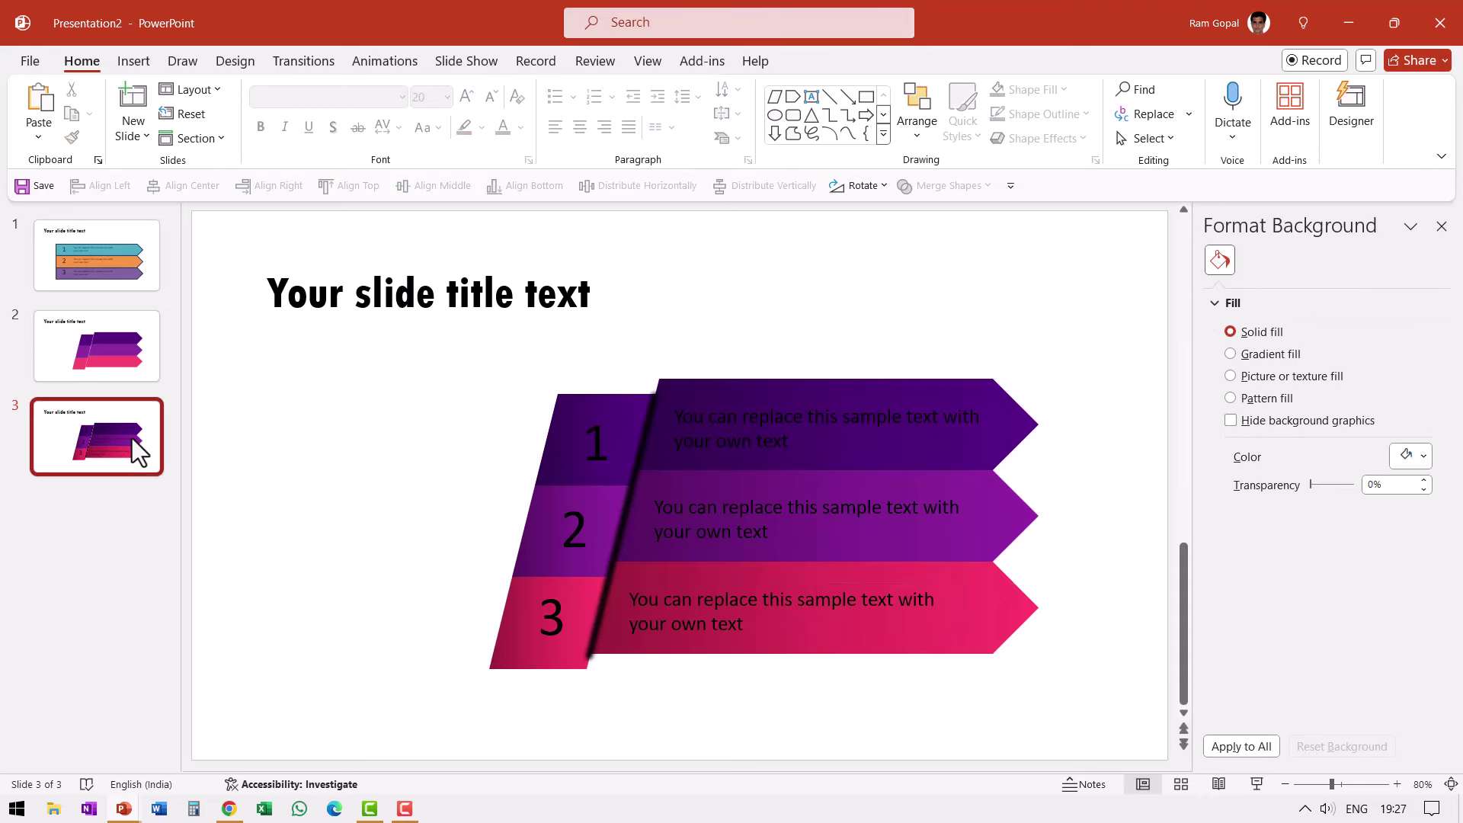
Duplicate slide 3 and select the numbers 1, 2 and 3 on the new slide 4
{"action": "right_click", "coordinate": [131, 438]}
{"action": "left_click", "coordinate": [198, 517]}
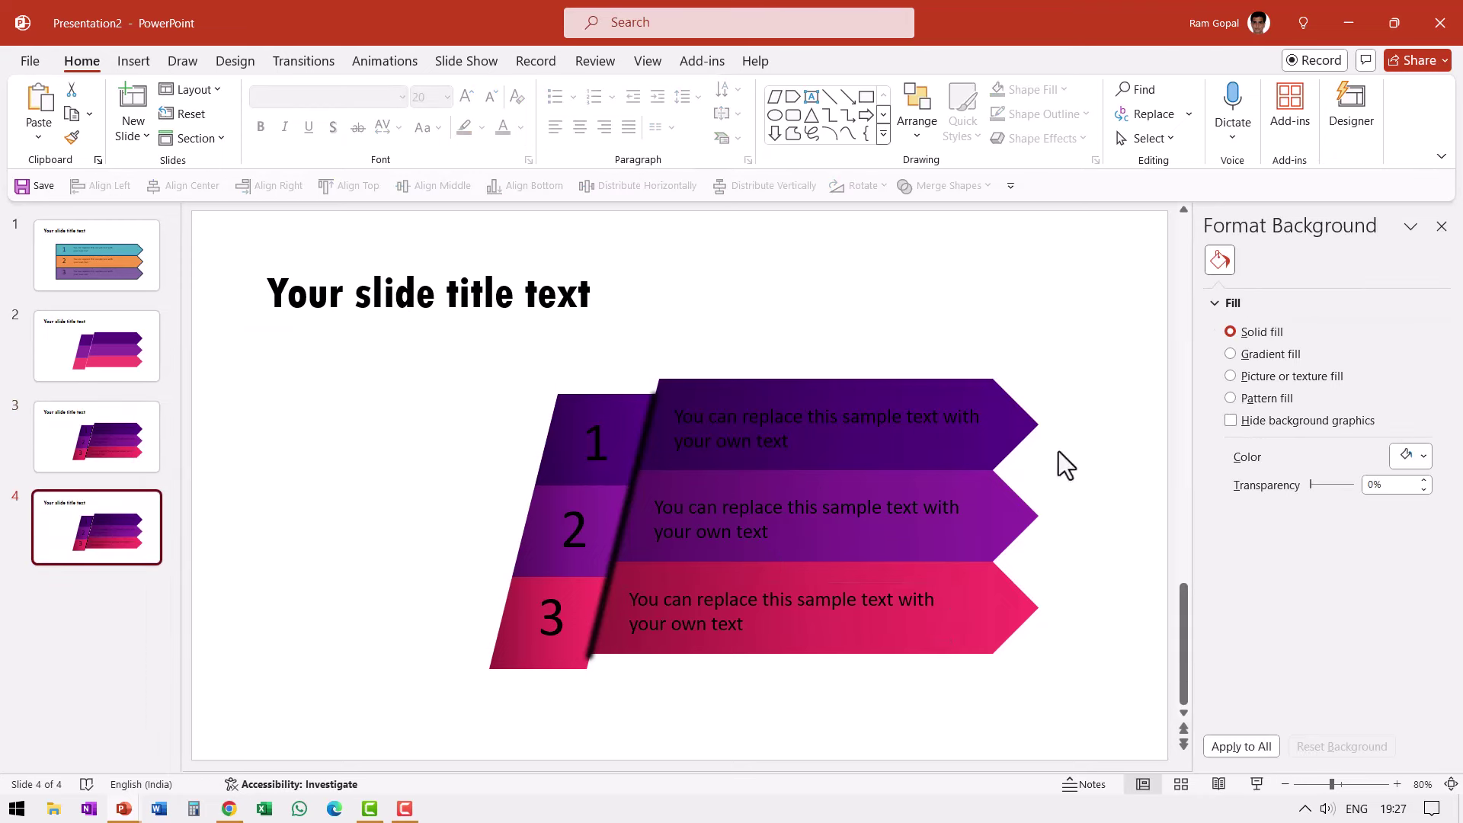
{"action": "left_click", "coordinate": [594, 442]}
{"action": "left_click", "coordinate": [579, 506], "text": "shift"}
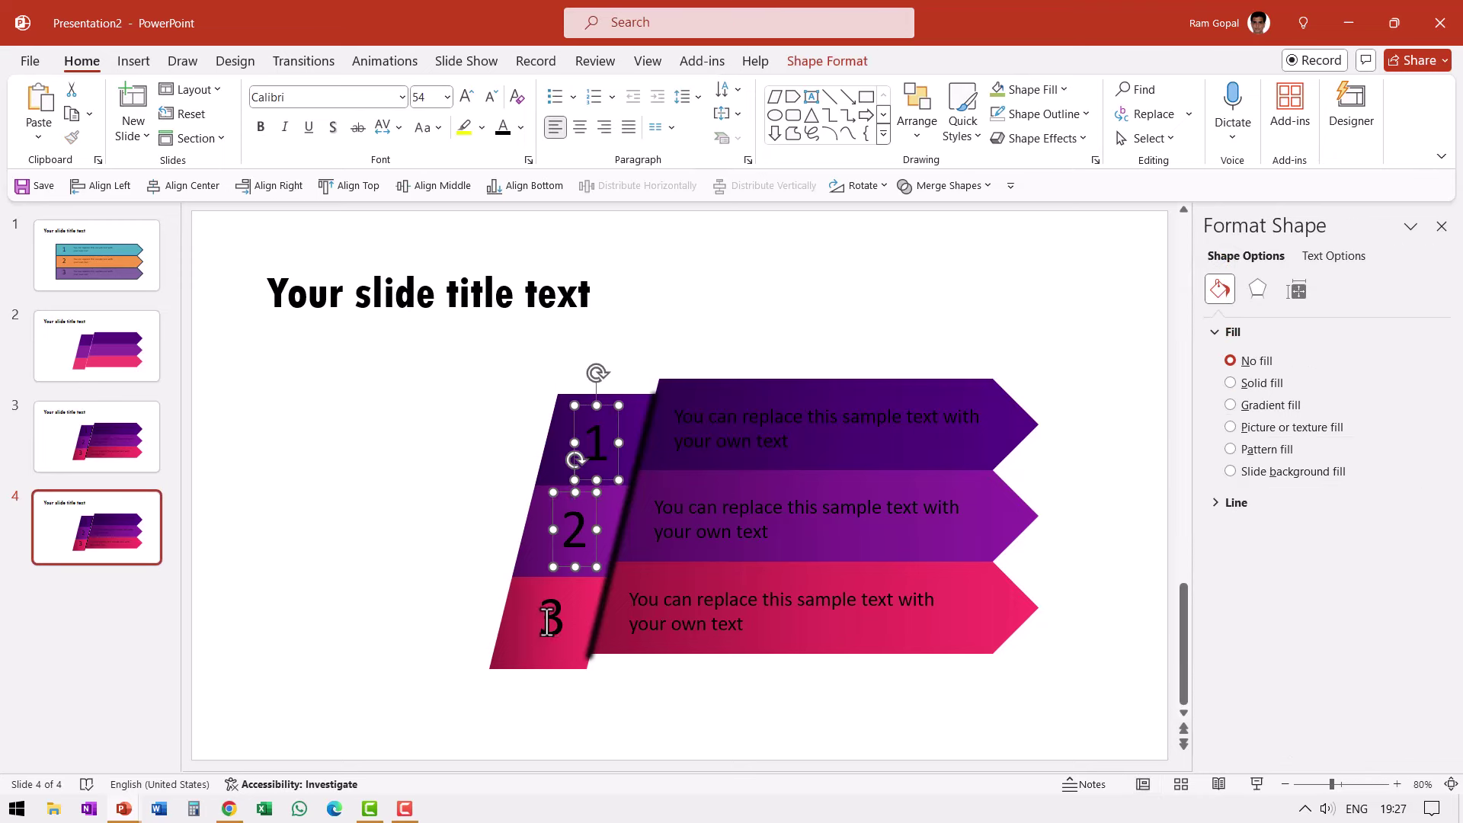
{"action": "left_click", "coordinate": [547, 618], "text": "shift"}
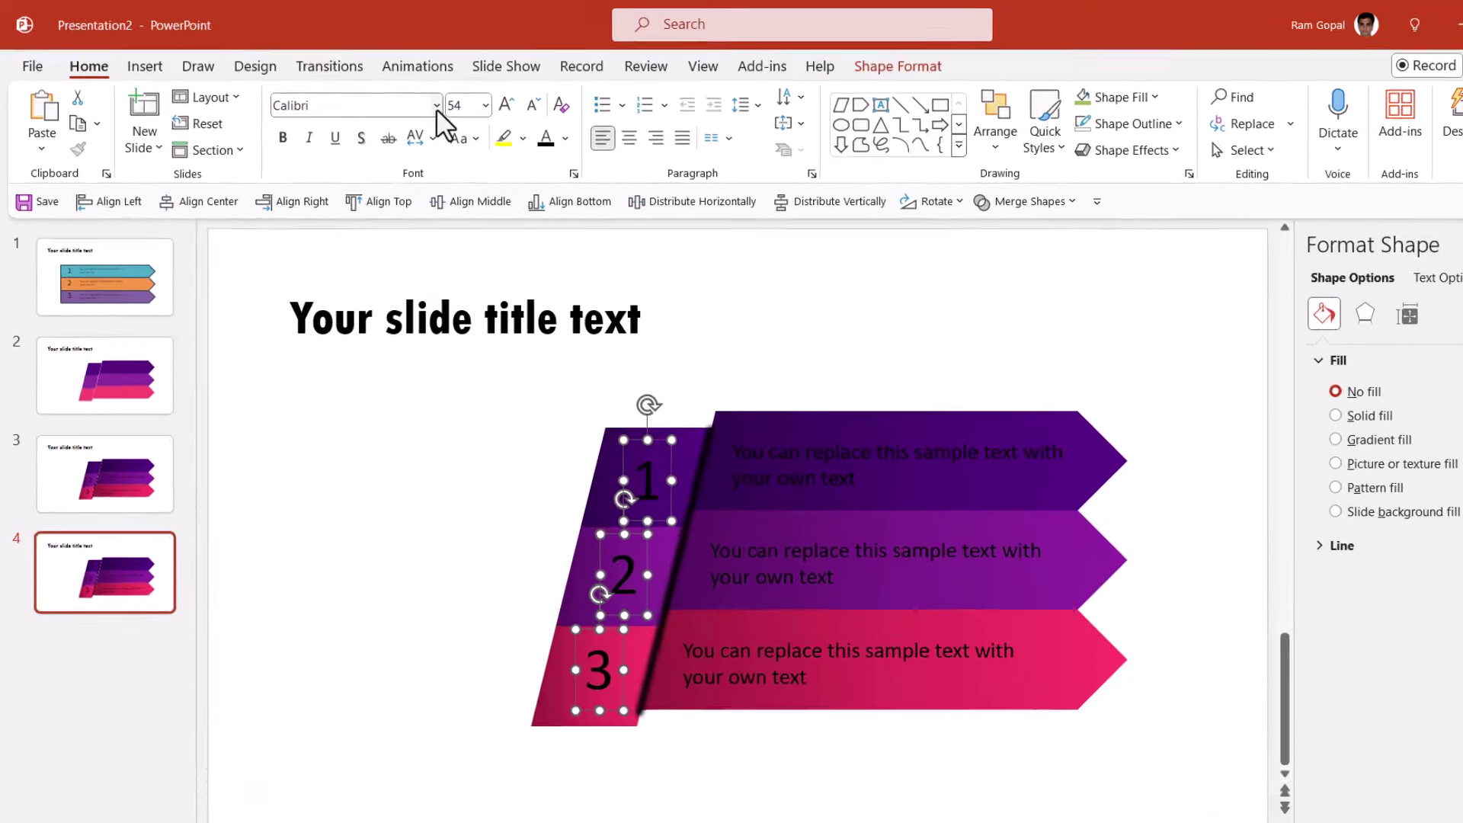
Set the three numbers to Amasis MT Pro Black in white
{"action": "left_click", "coordinate": [436, 107]}
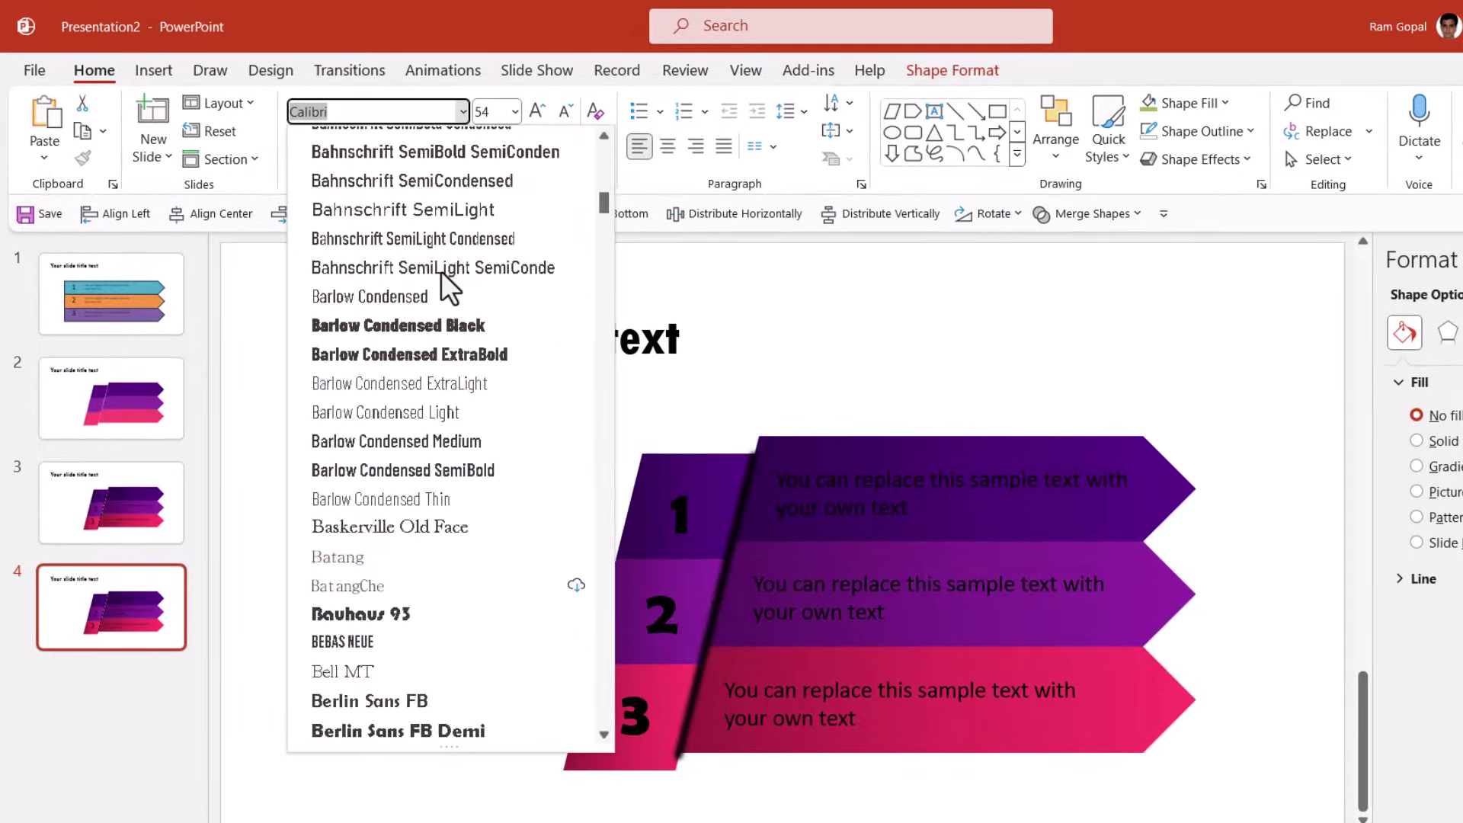
{"action": "scroll", "coordinate": [441, 274], "scroll_direction": "up", "scroll_amount": 15}
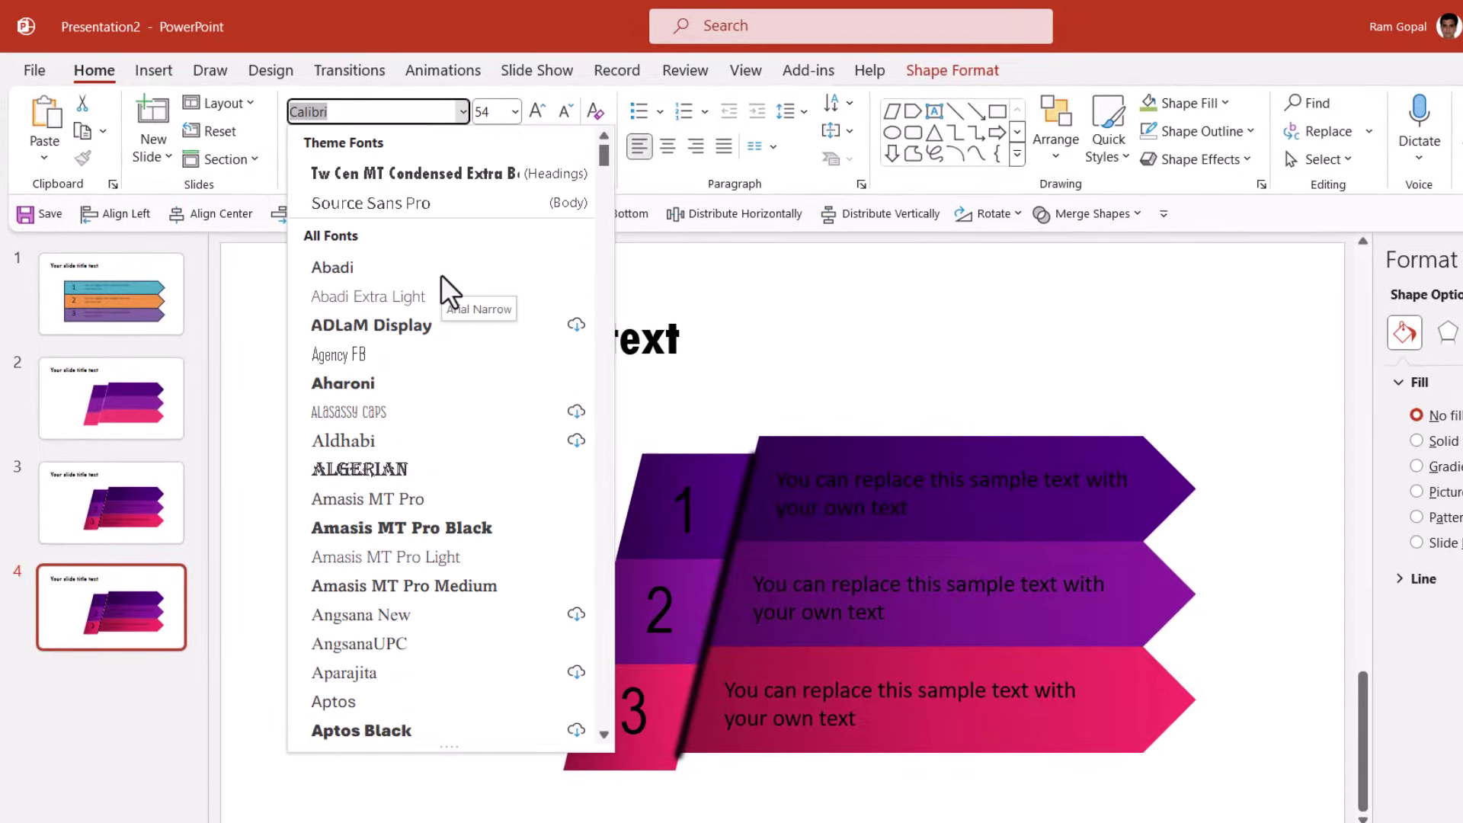
{"action": "left_click", "coordinate": [436, 533]}
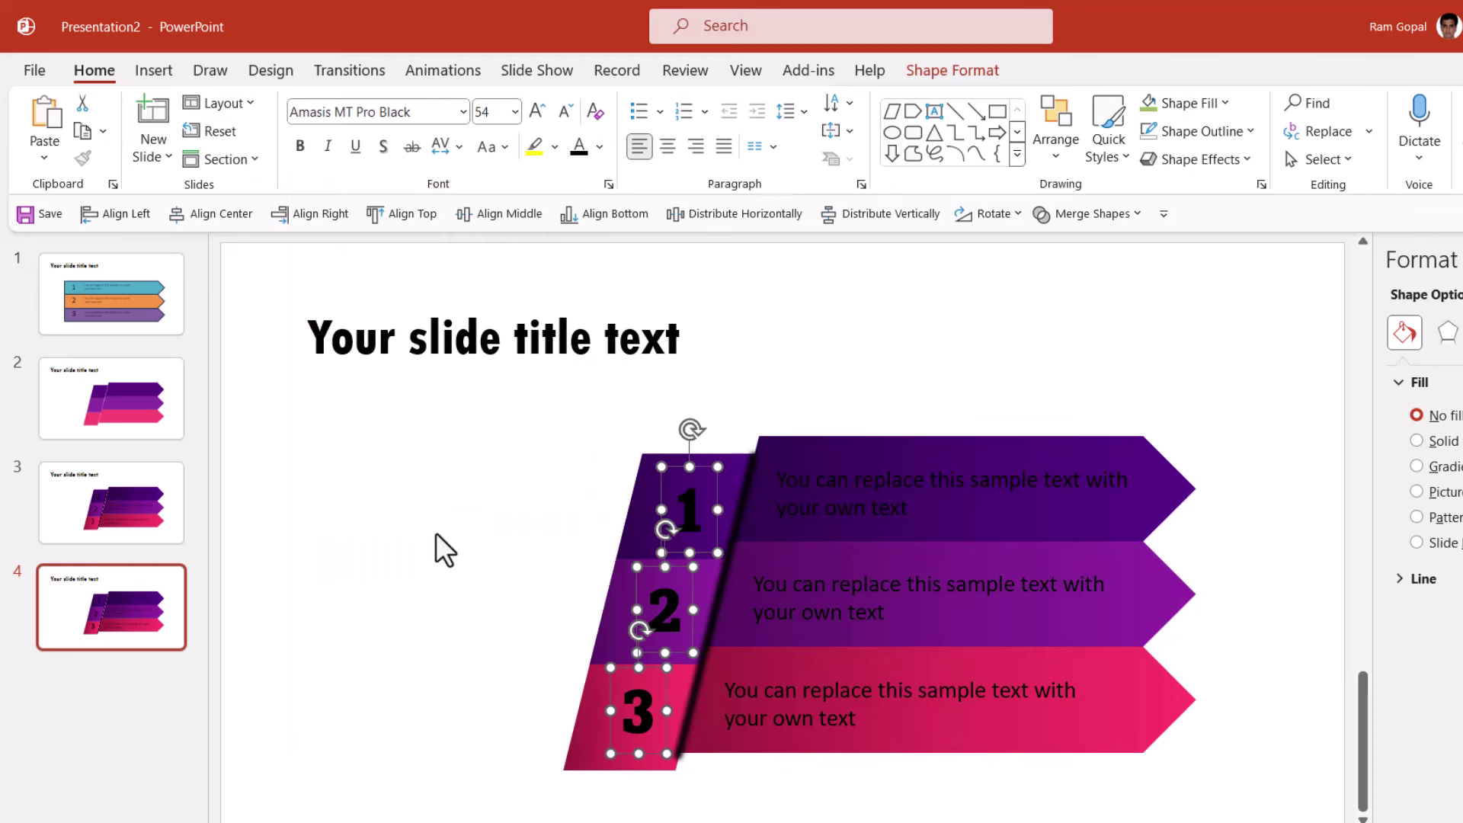
{"action": "left_click", "coordinate": [600, 144]}
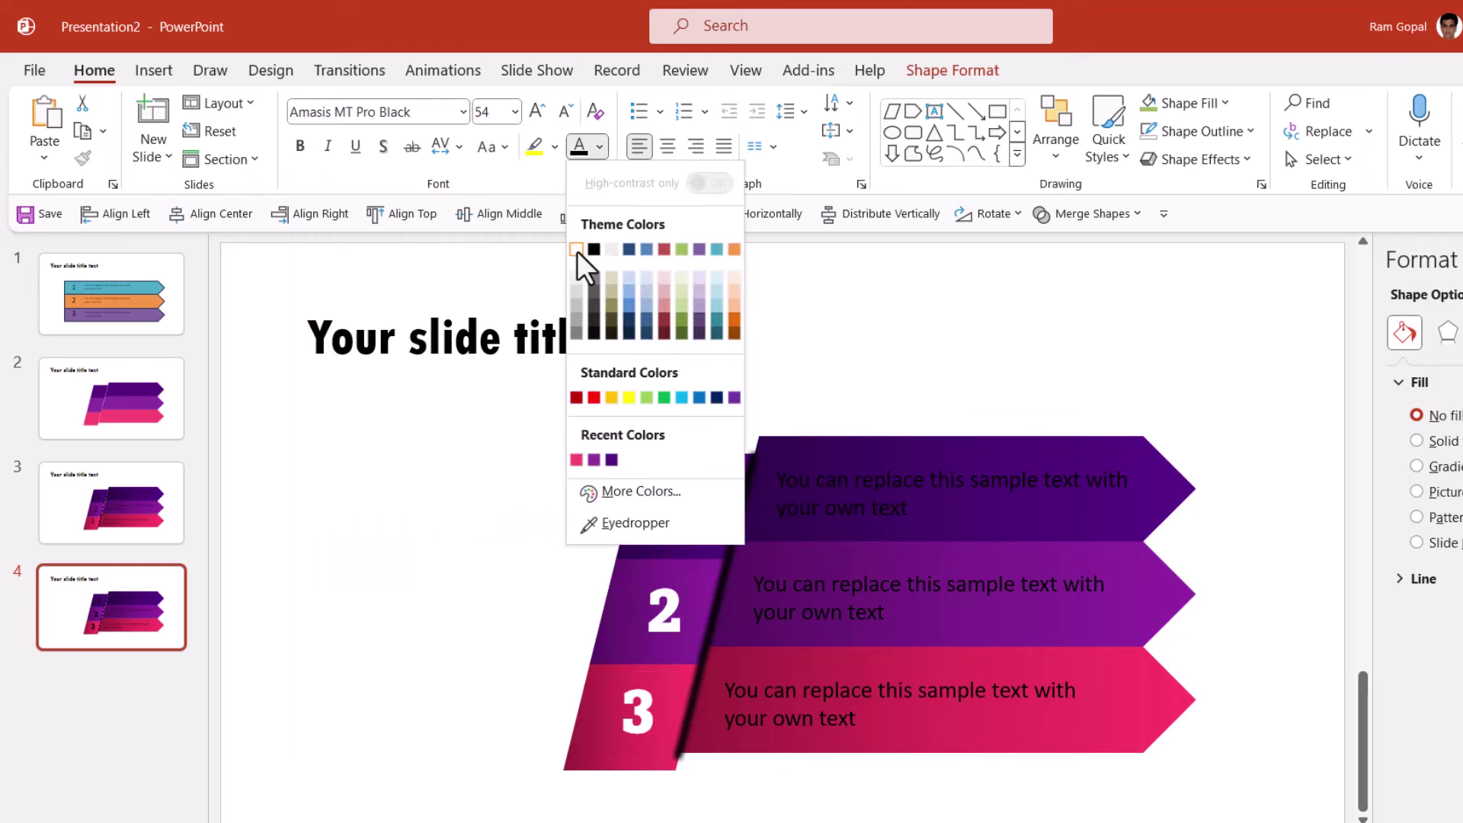
{"action": "left_click", "coordinate": [579, 250]}
{"action": "left_click", "coordinate": [564, 500]}
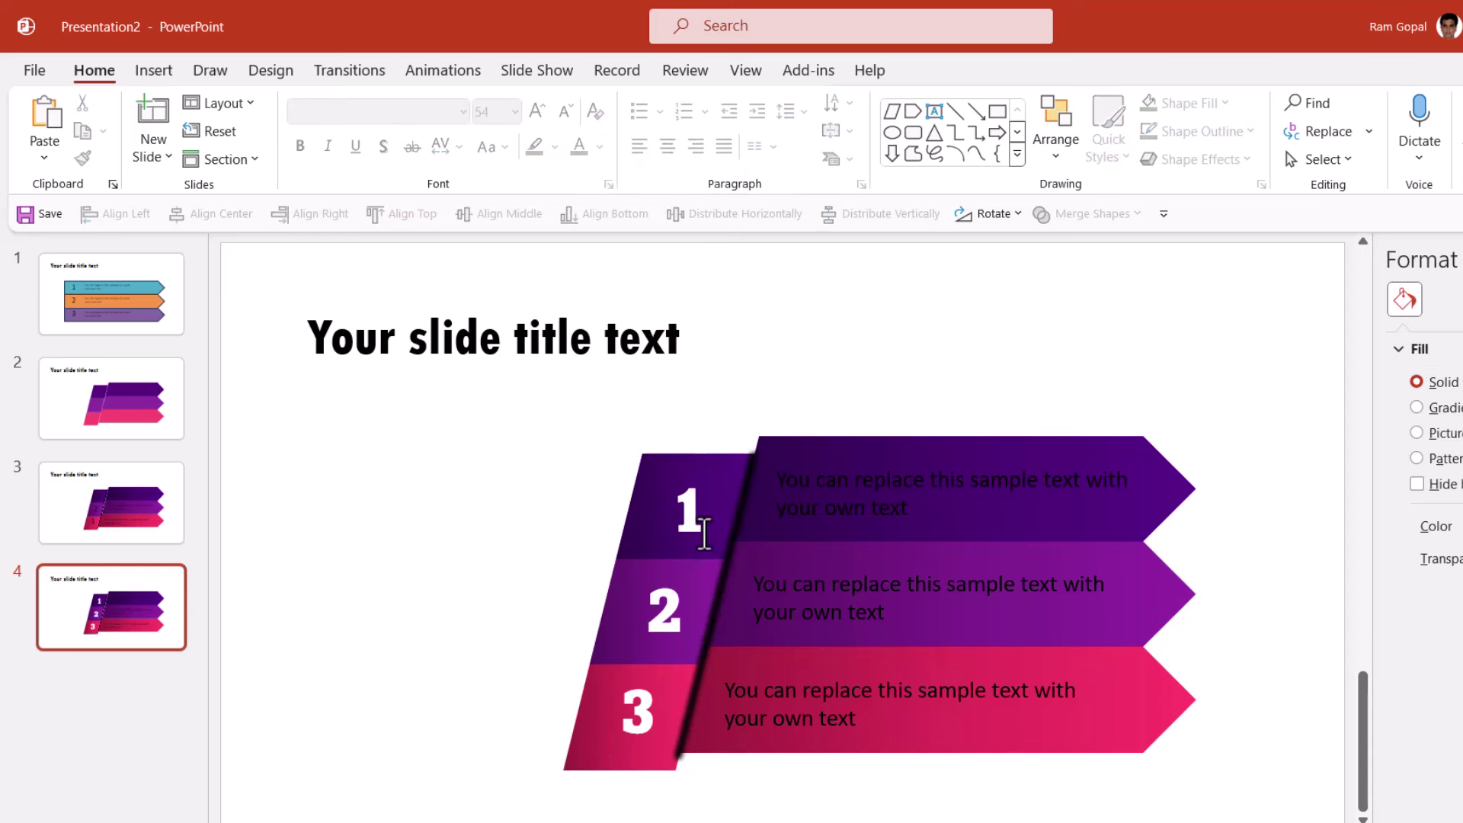
Format all three bands' sample-text lines as Amasis MT Pro Light in white
{"action": "left_click", "coordinate": [970, 526]}
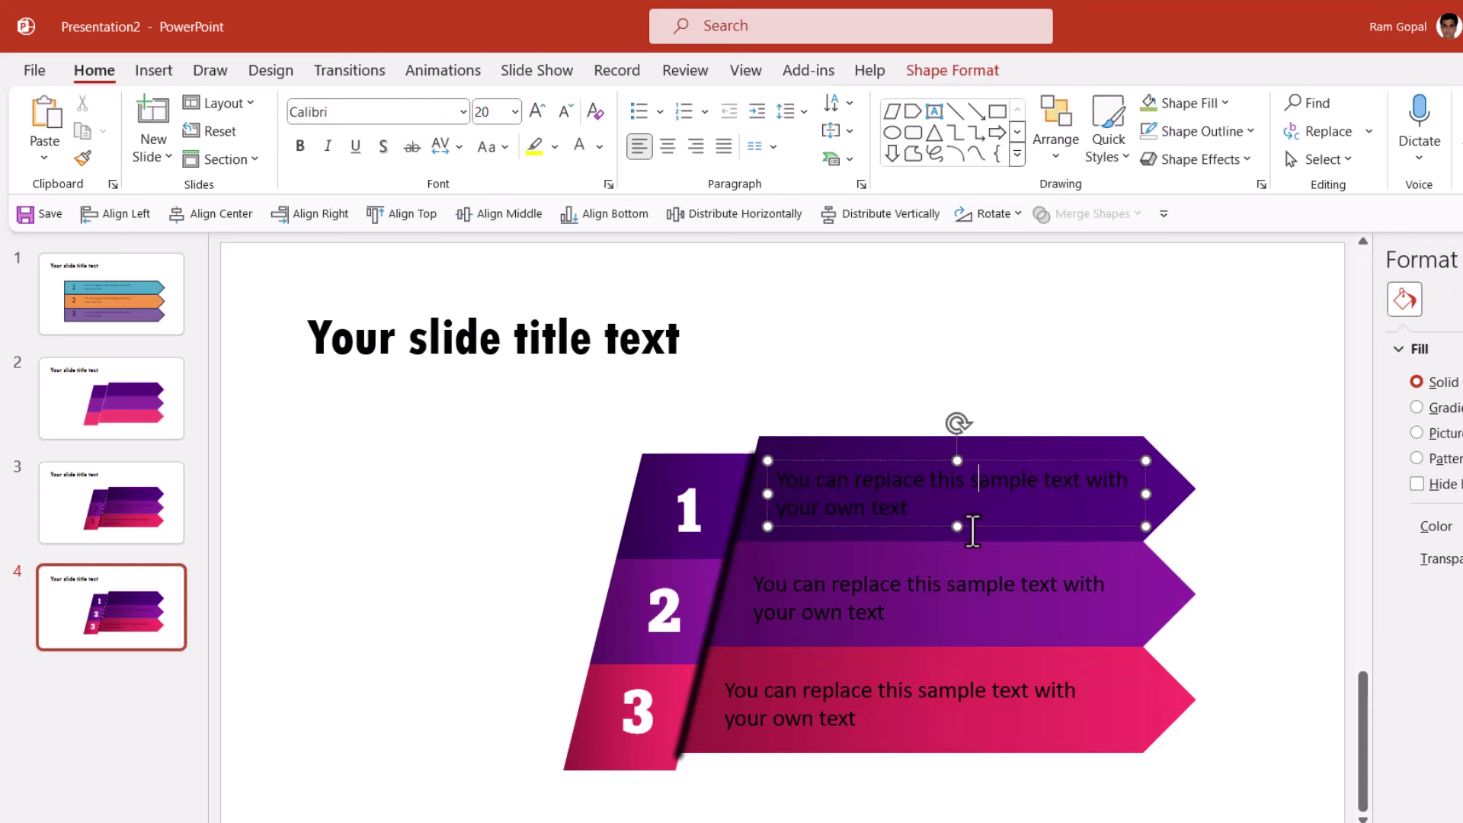
{"action": "left_click", "coordinate": [914, 630], "text": "shift"}
{"action": "left_click", "coordinate": [892, 673], "text": "shift"}
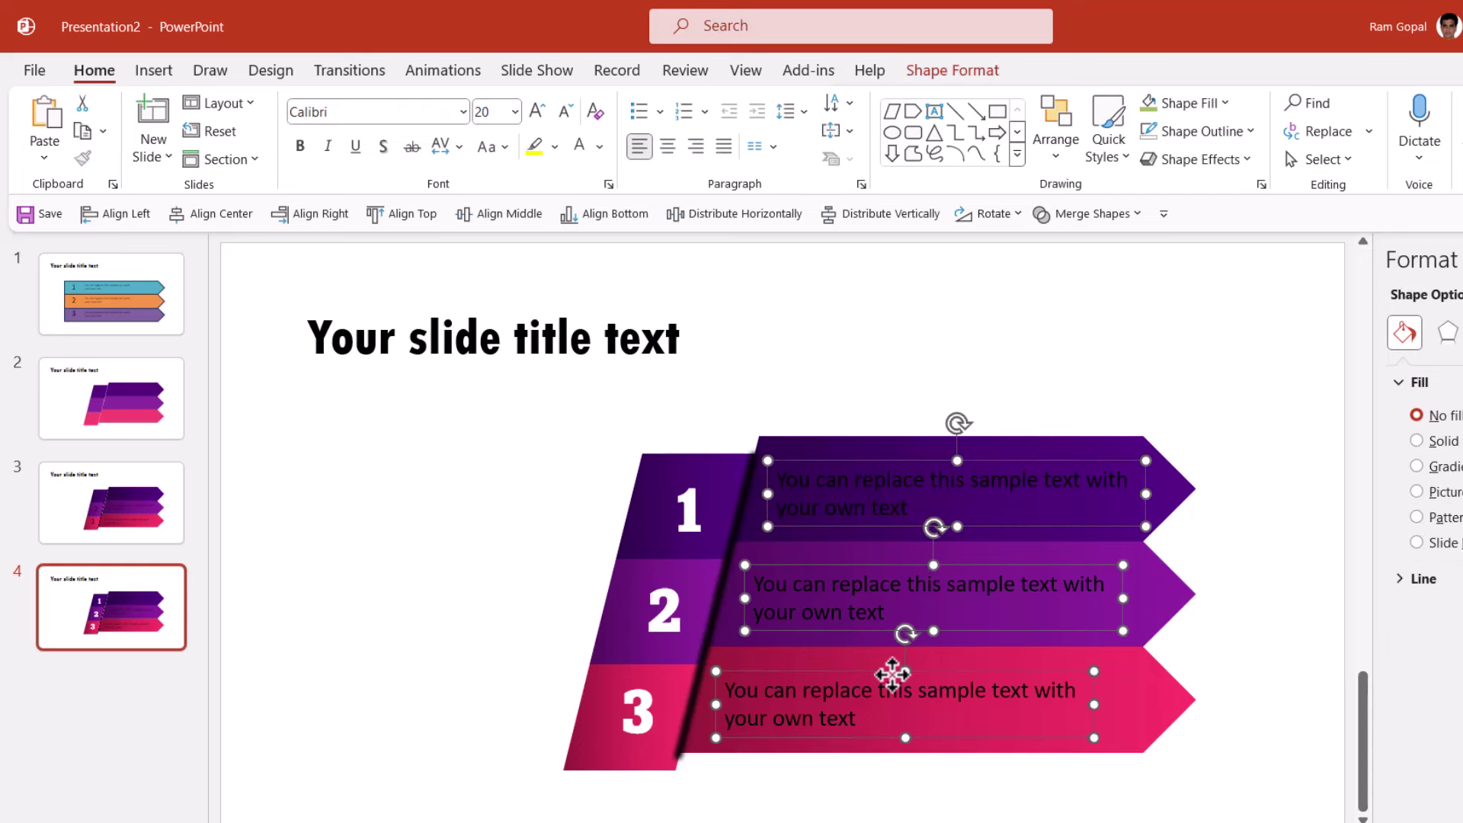
{"action": "left_click", "coordinate": [466, 104]}
{"action": "scroll", "coordinate": [495, 320], "scroll_direction": "up", "scroll_amount": 10}
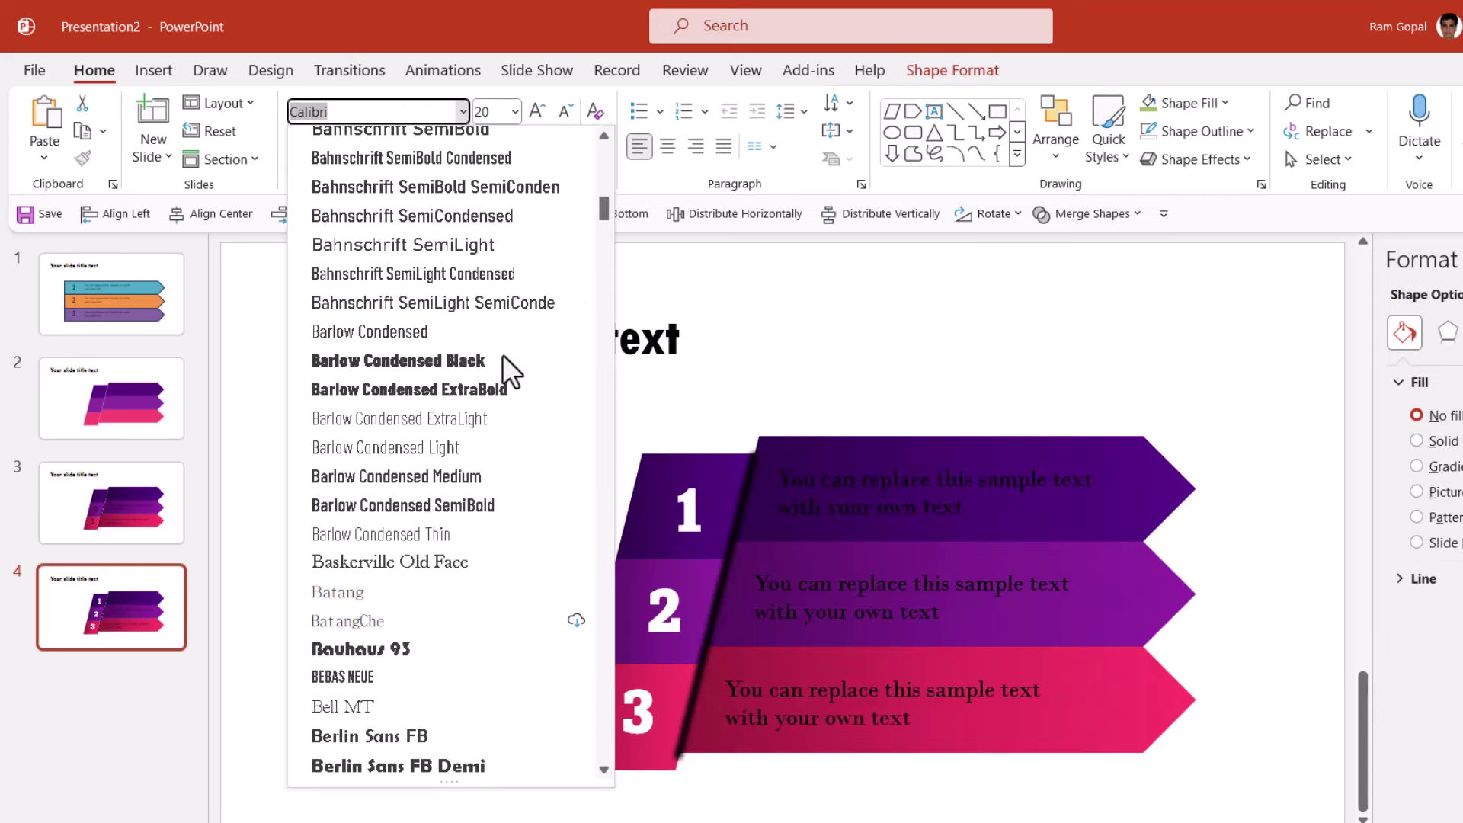
{"action": "scroll", "coordinate": [501, 354], "scroll_direction": "up", "scroll_amount": 7}
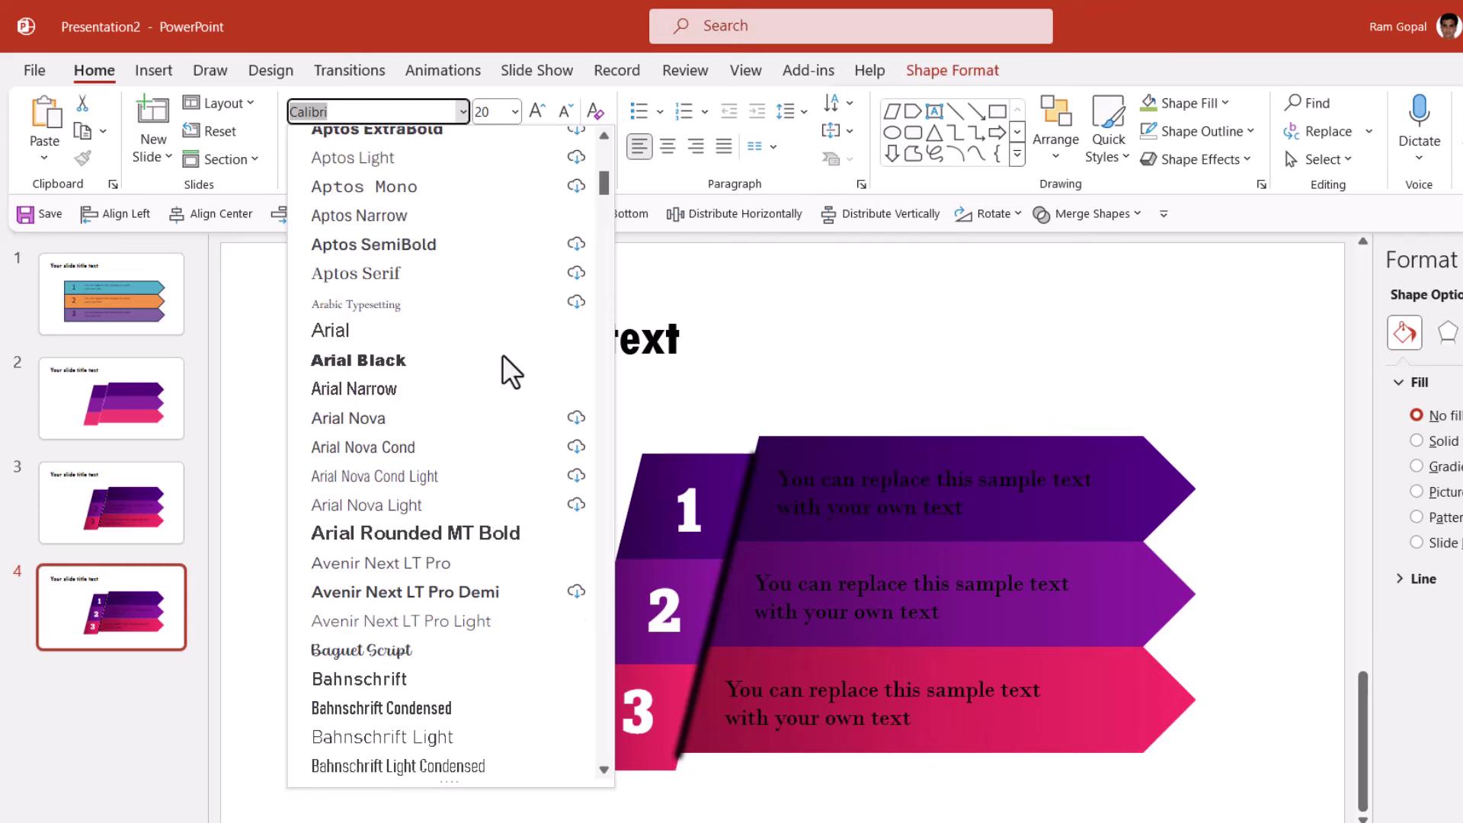
{"action": "scroll", "coordinate": [485, 413], "scroll_direction": "up", "scroll_amount": 5}
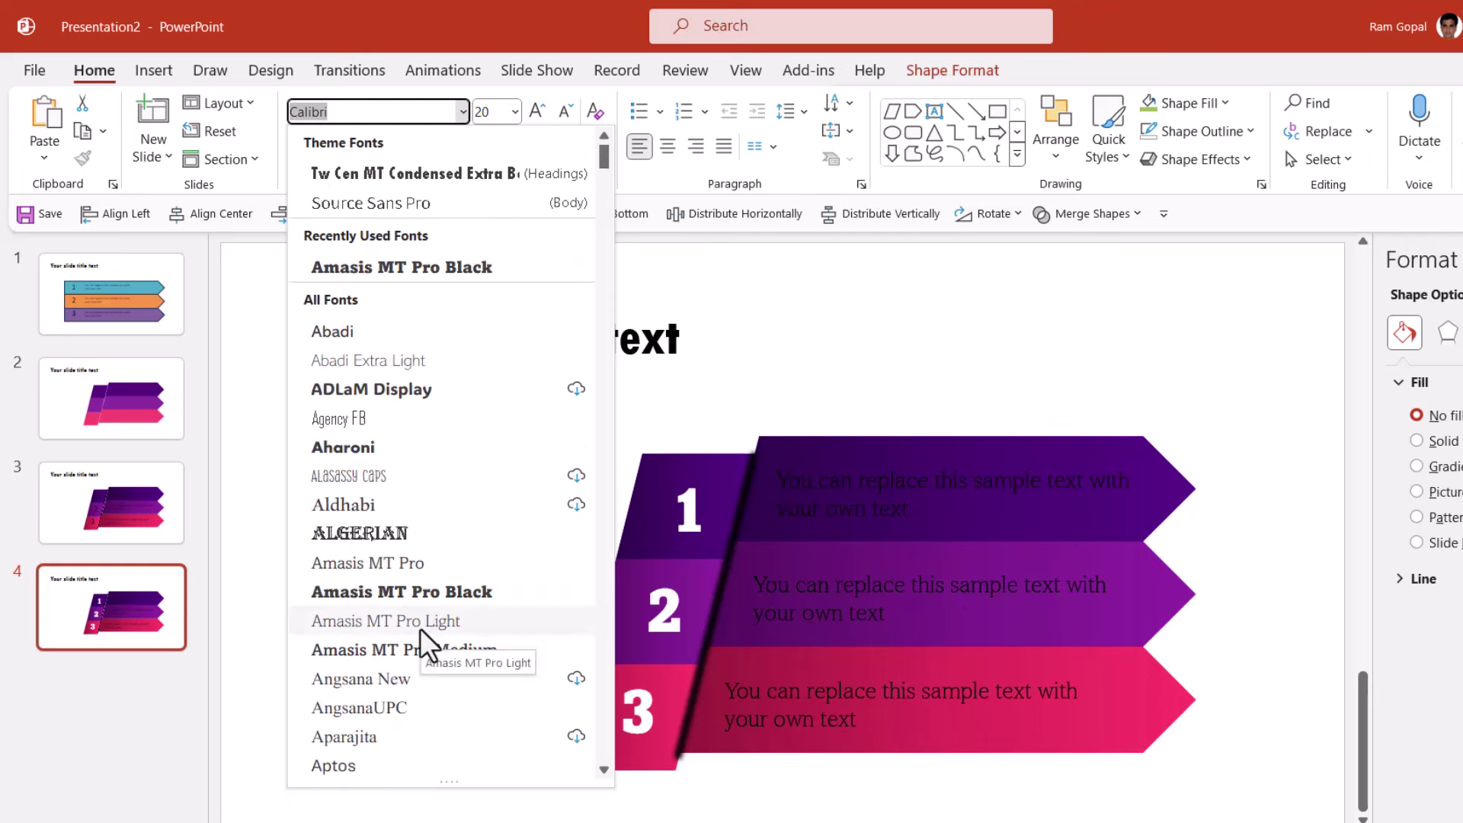
{"action": "left_click", "coordinate": [419, 628]}
{"action": "left_click", "coordinate": [598, 149]}
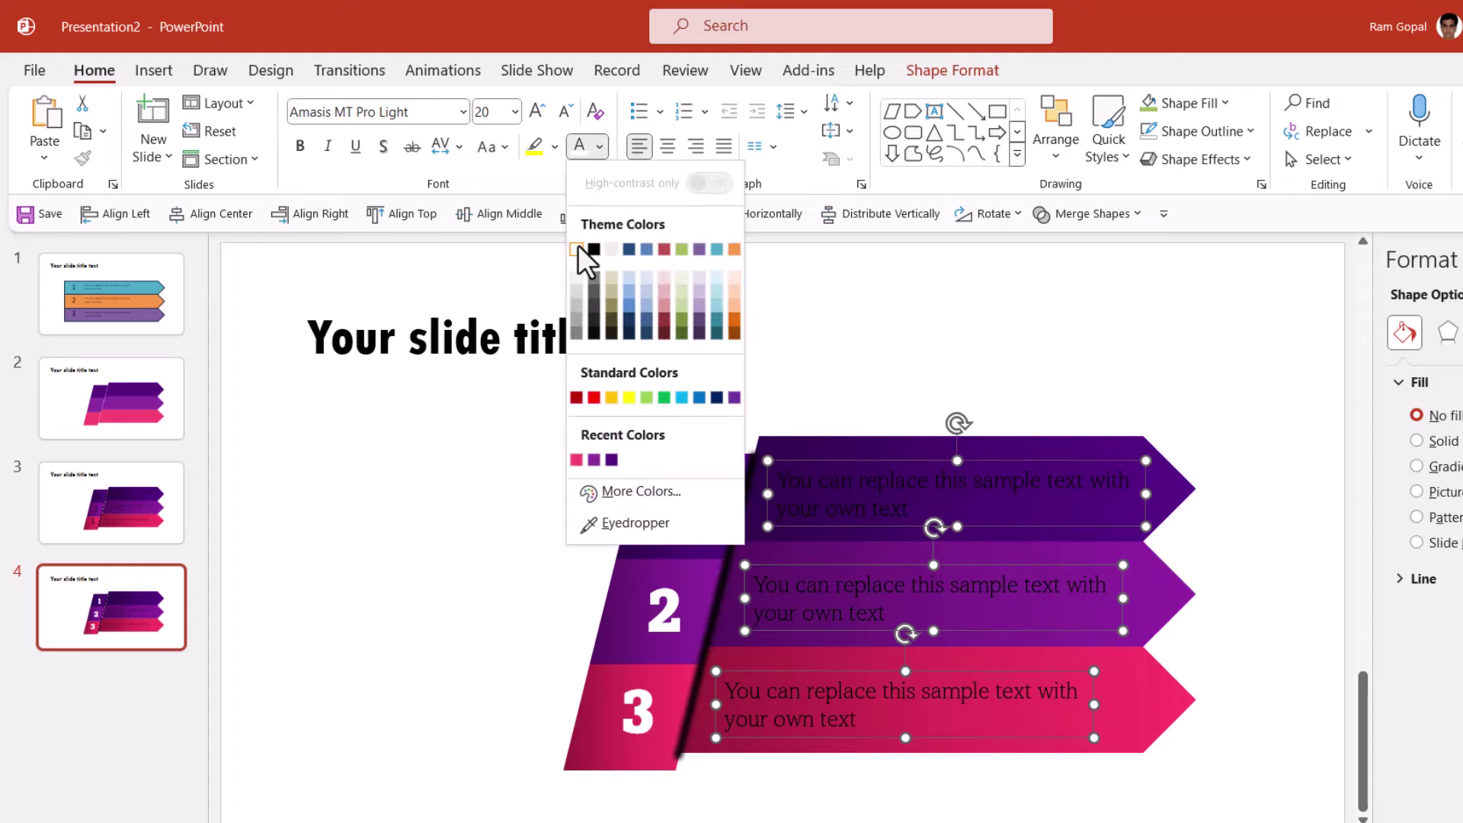
{"action": "left_click", "coordinate": [577, 249]}
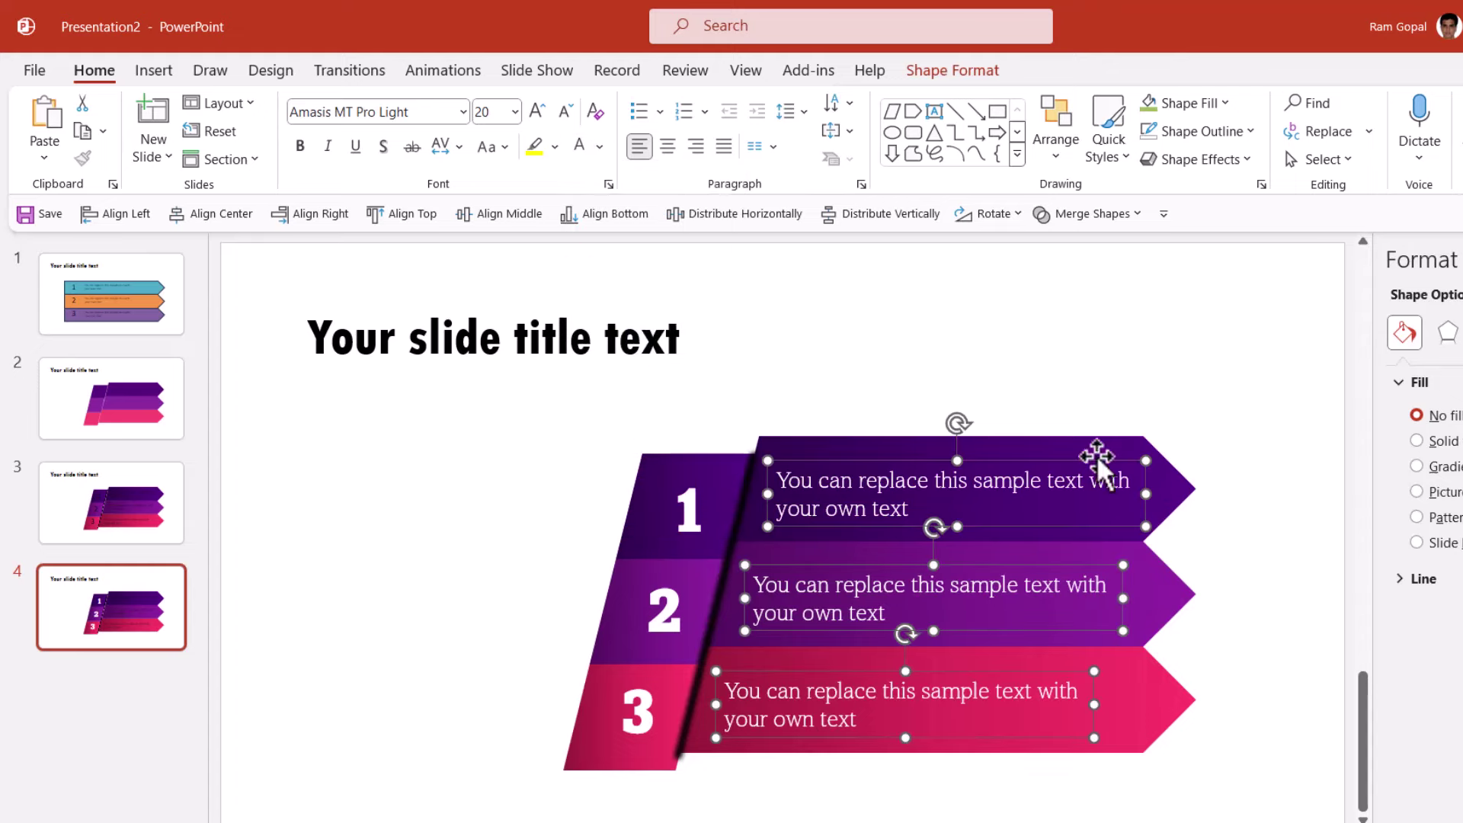
{"action": "left_click", "coordinate": [1301, 504]}
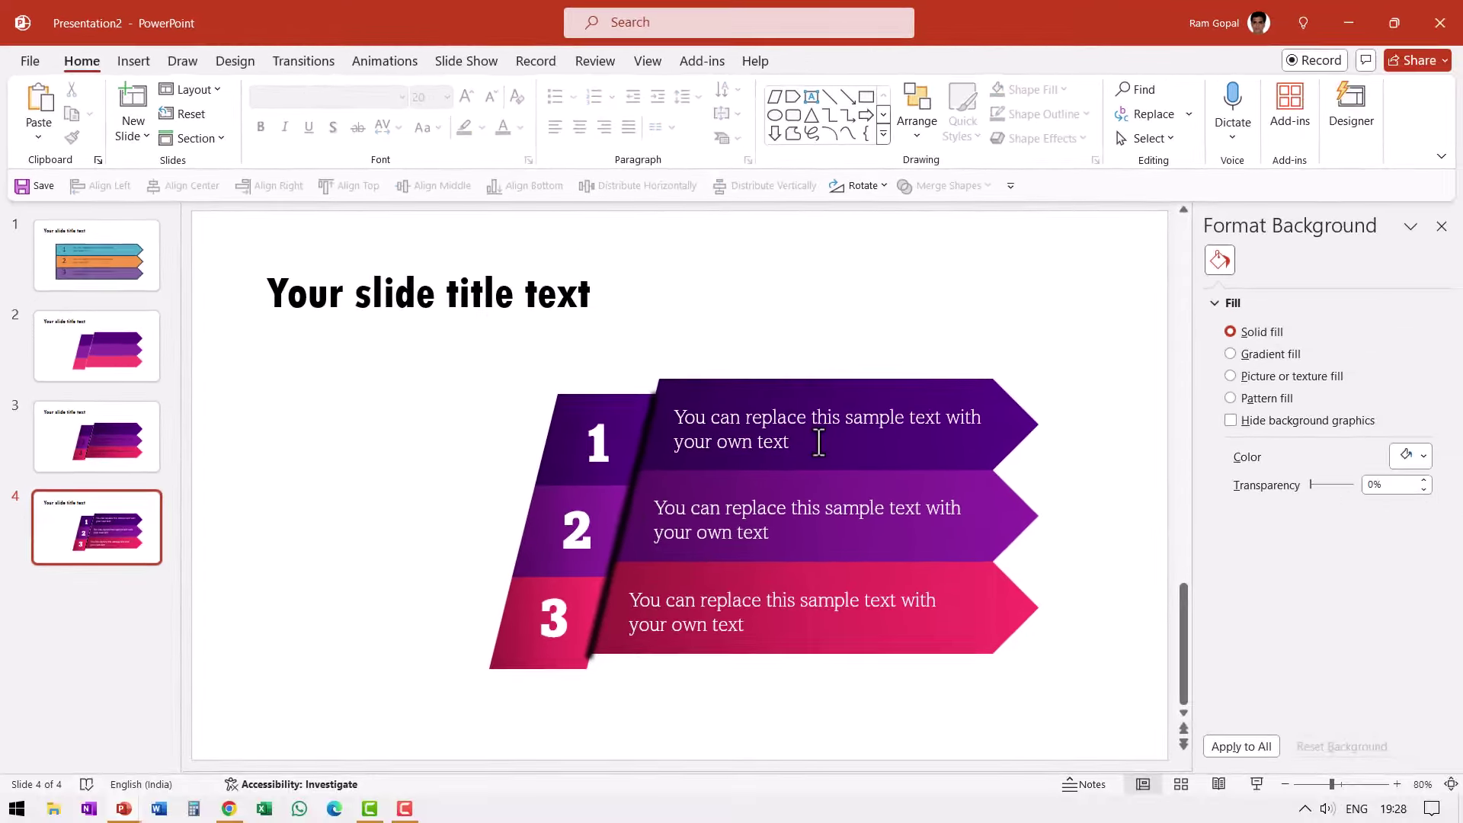
{"action": "left_click", "coordinate": [130, 464]}
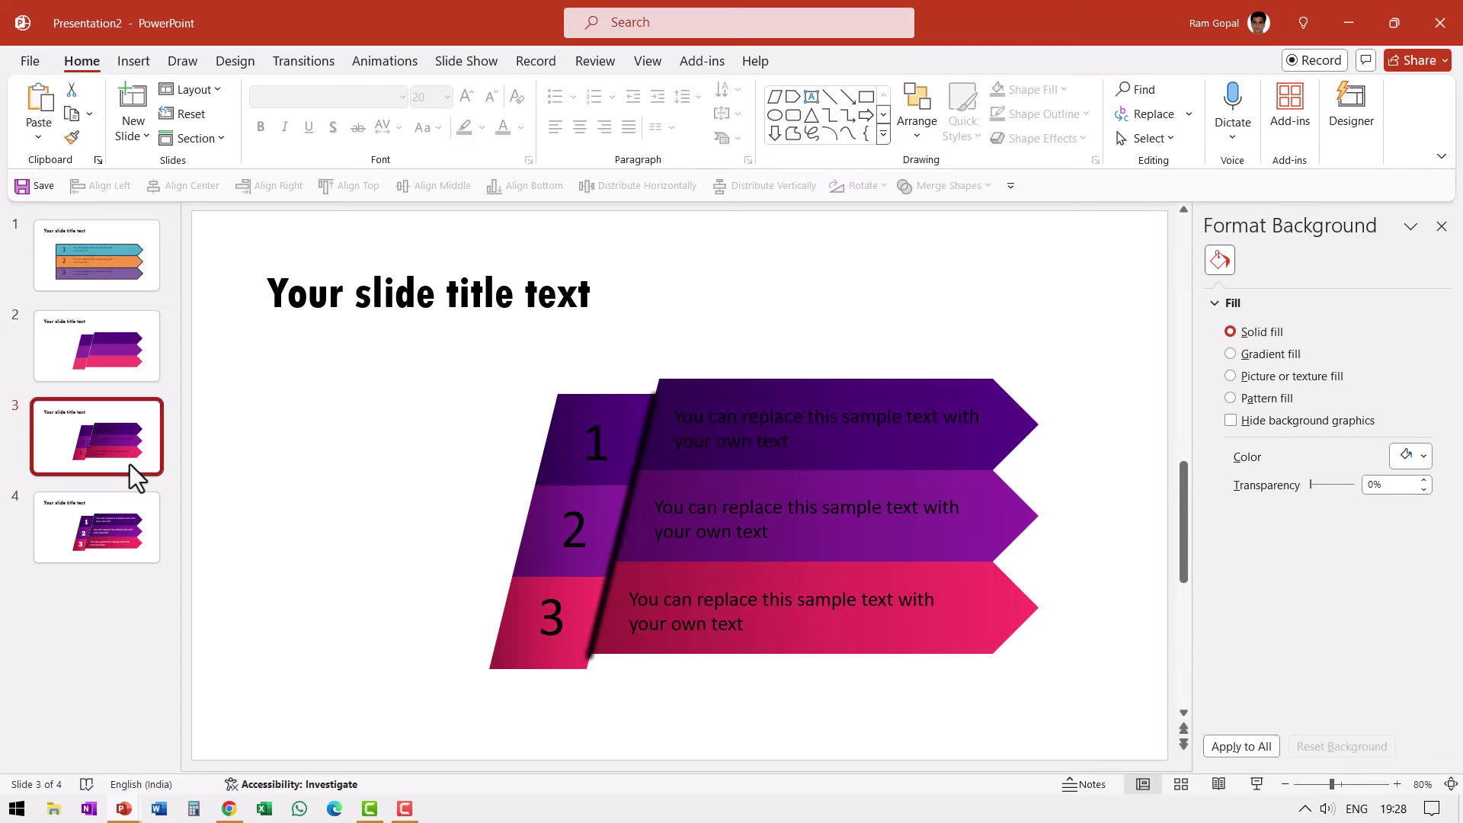
{"action": "left_click", "coordinate": [105, 503]}
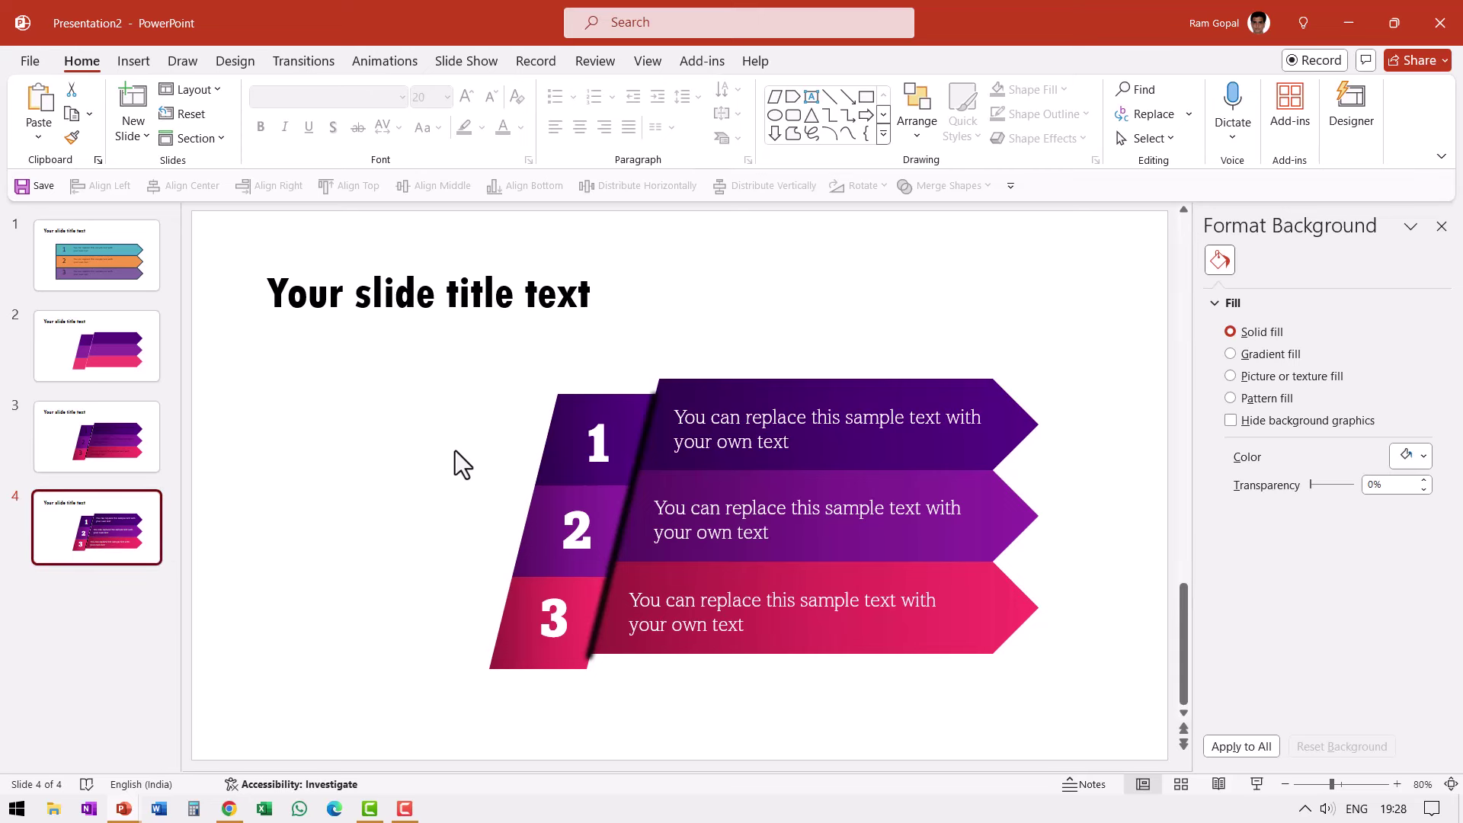
Duplicate slide 4 and select the three slanted pieces behind numbers 1–3
{"action": "right_click", "coordinate": [146, 503]}
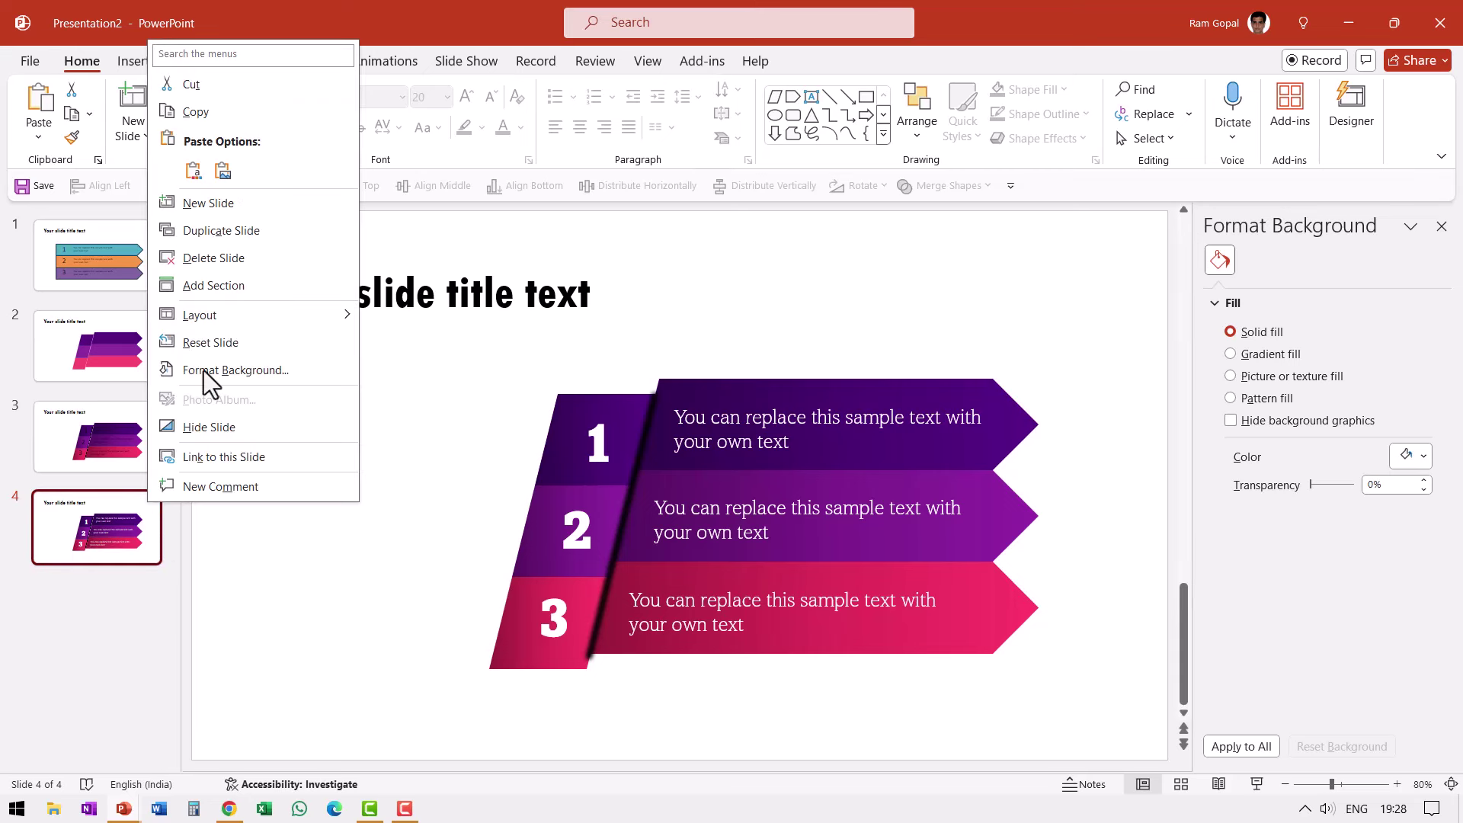
{"action": "left_click", "coordinate": [227, 236]}
{"action": "left_click", "coordinate": [557, 437]}
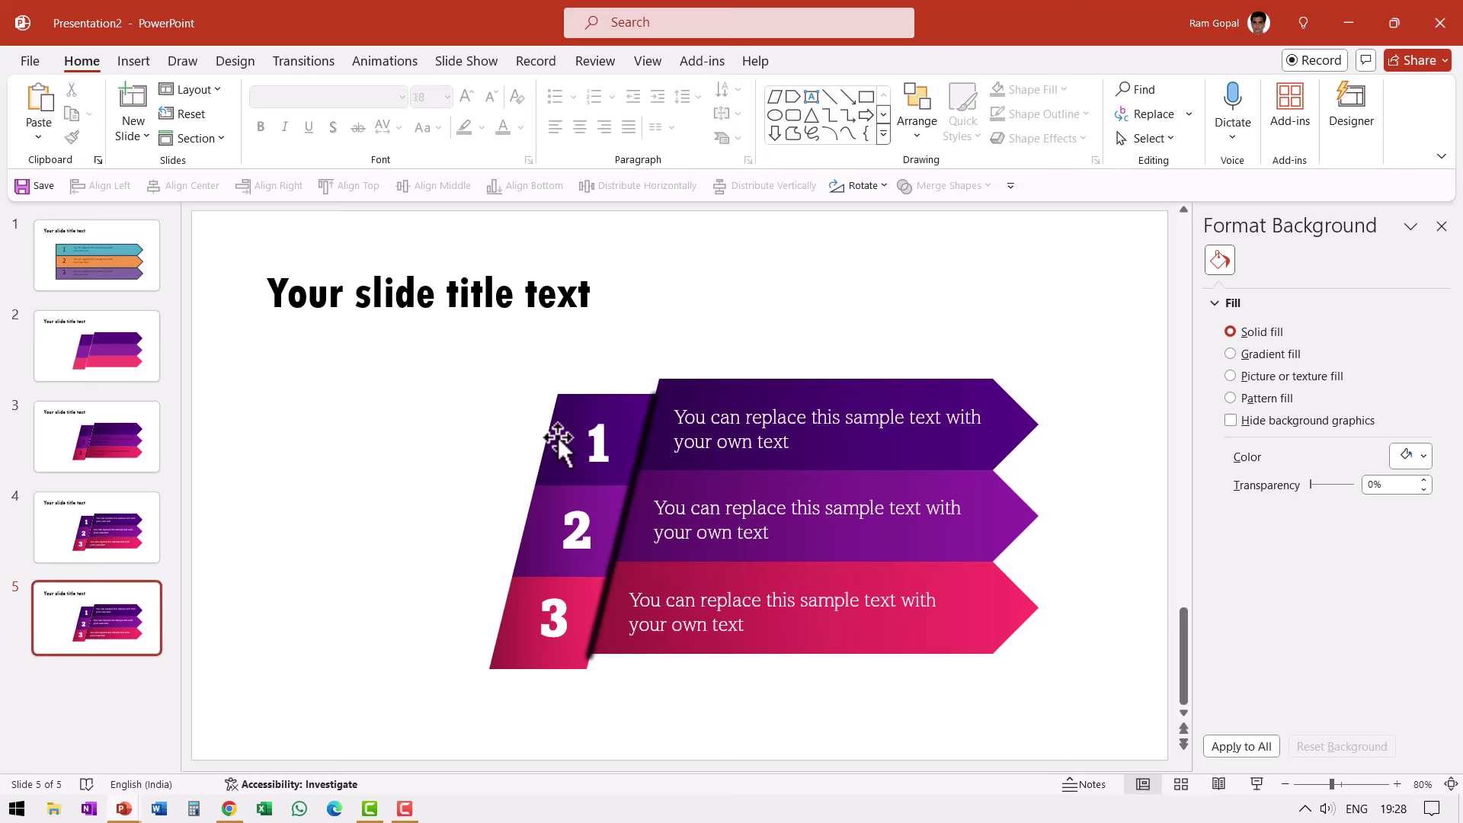
{"action": "left_click", "coordinate": [527, 533], "text": "shift"}
{"action": "left_click", "coordinate": [508, 614], "text": "shift"}
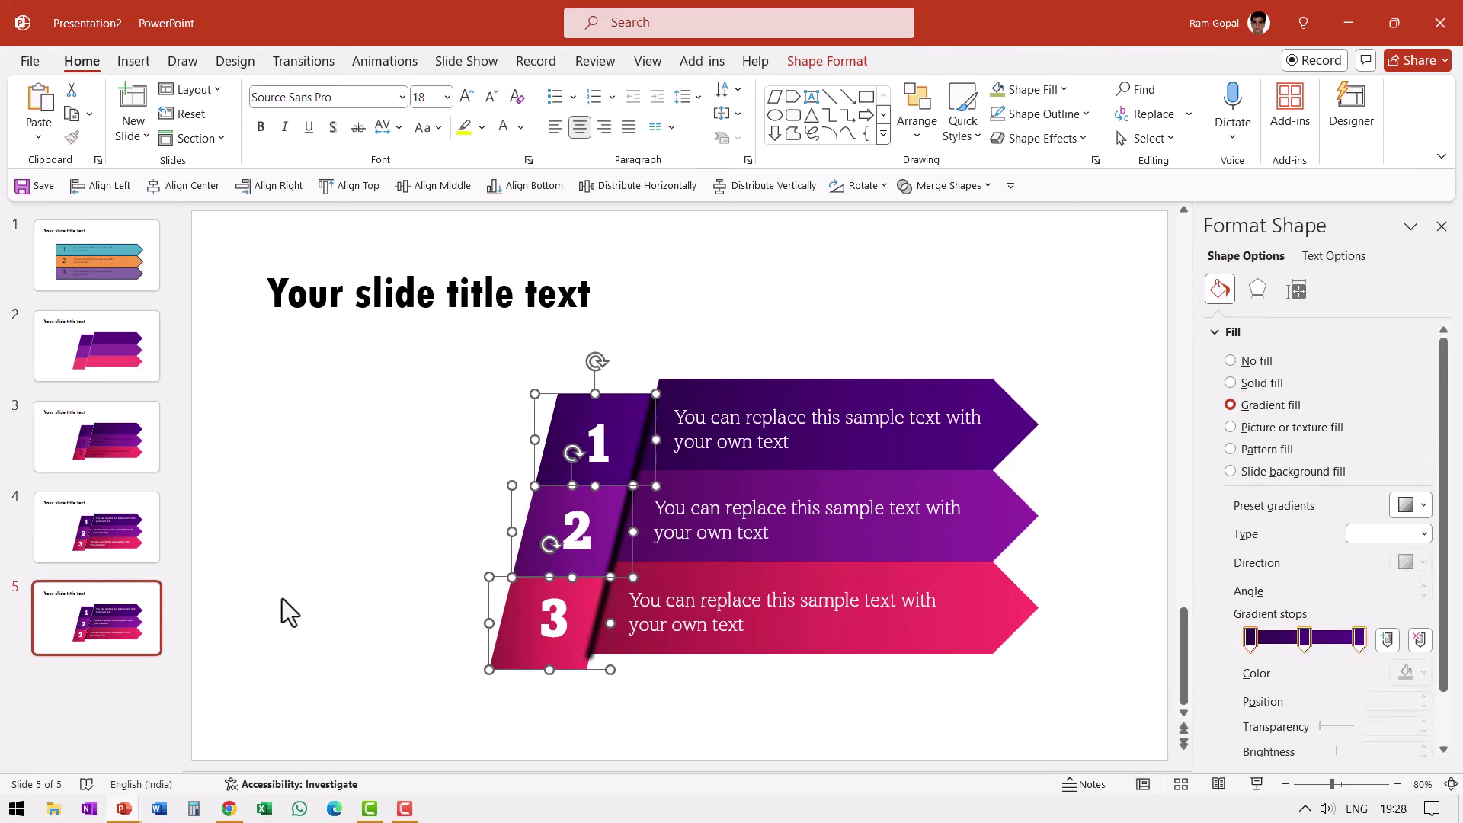
Drag copies of the pieces to the left and union them into one tall shape
{"action": "left_click_drag", "start_coordinate": [613, 438], "coordinate": [408, 430]}
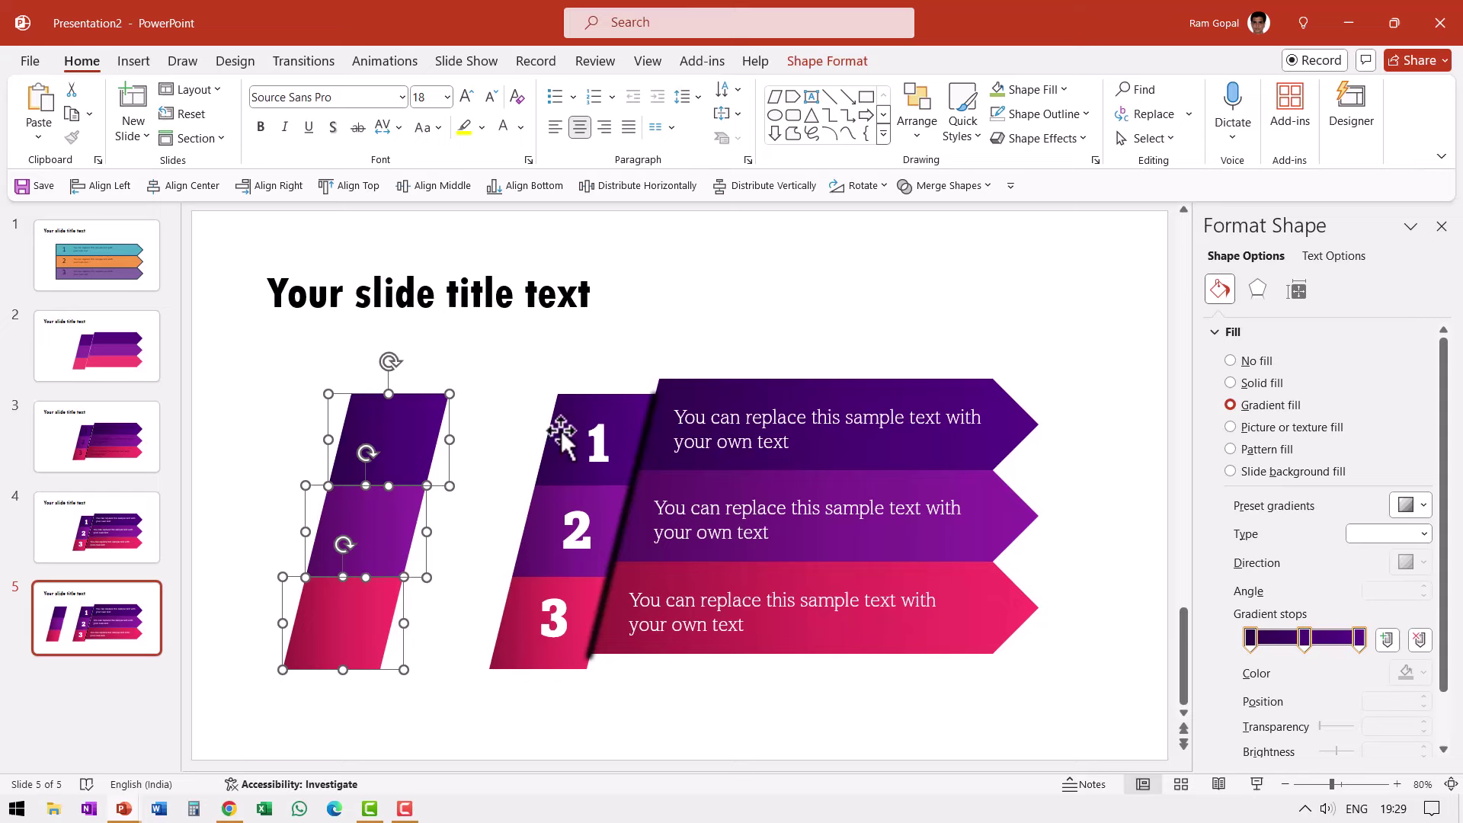
{"action": "left_click", "coordinate": [938, 183]}
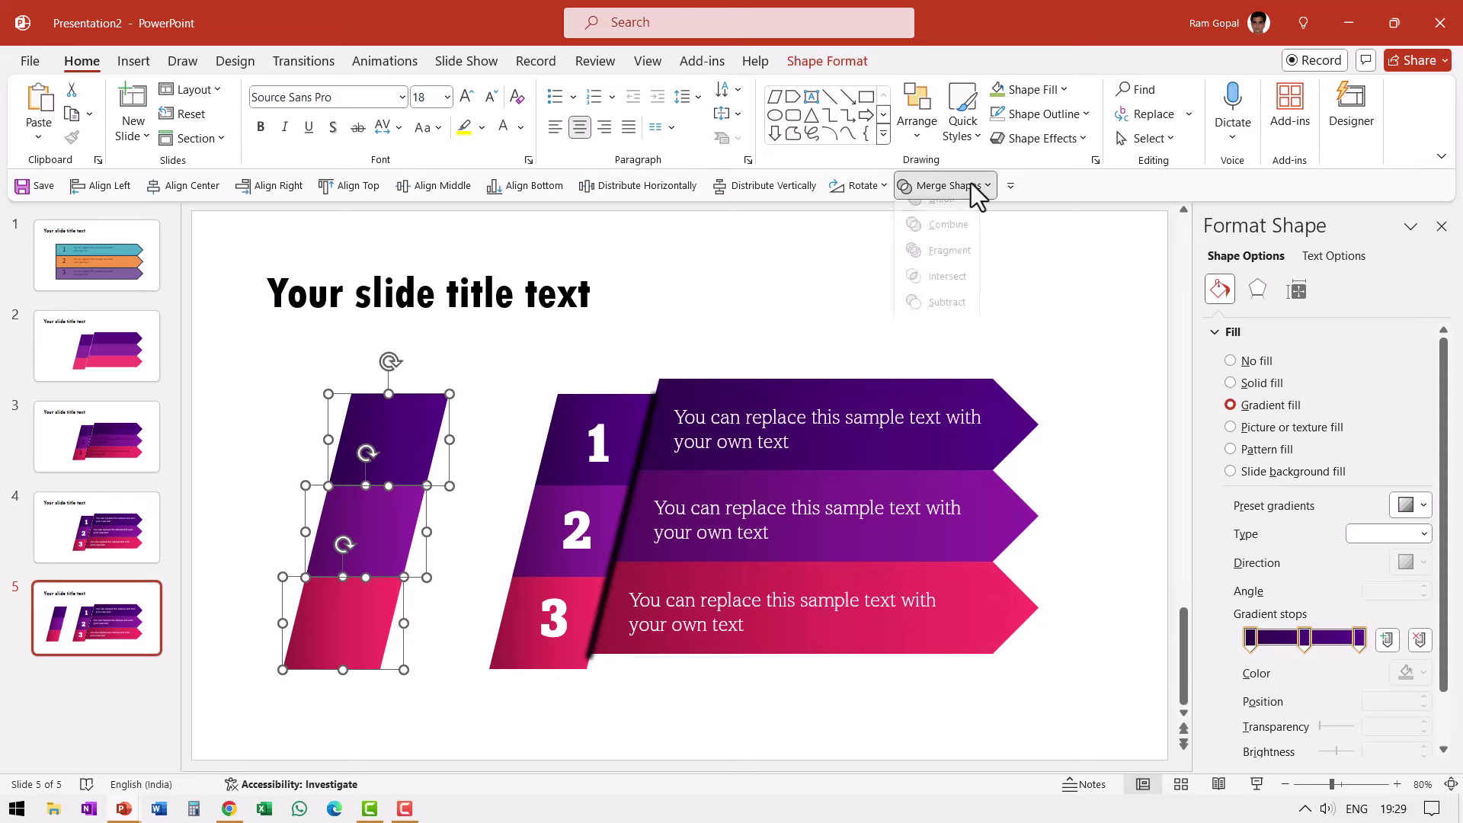
{"action": "left_click", "coordinate": [954, 219]}
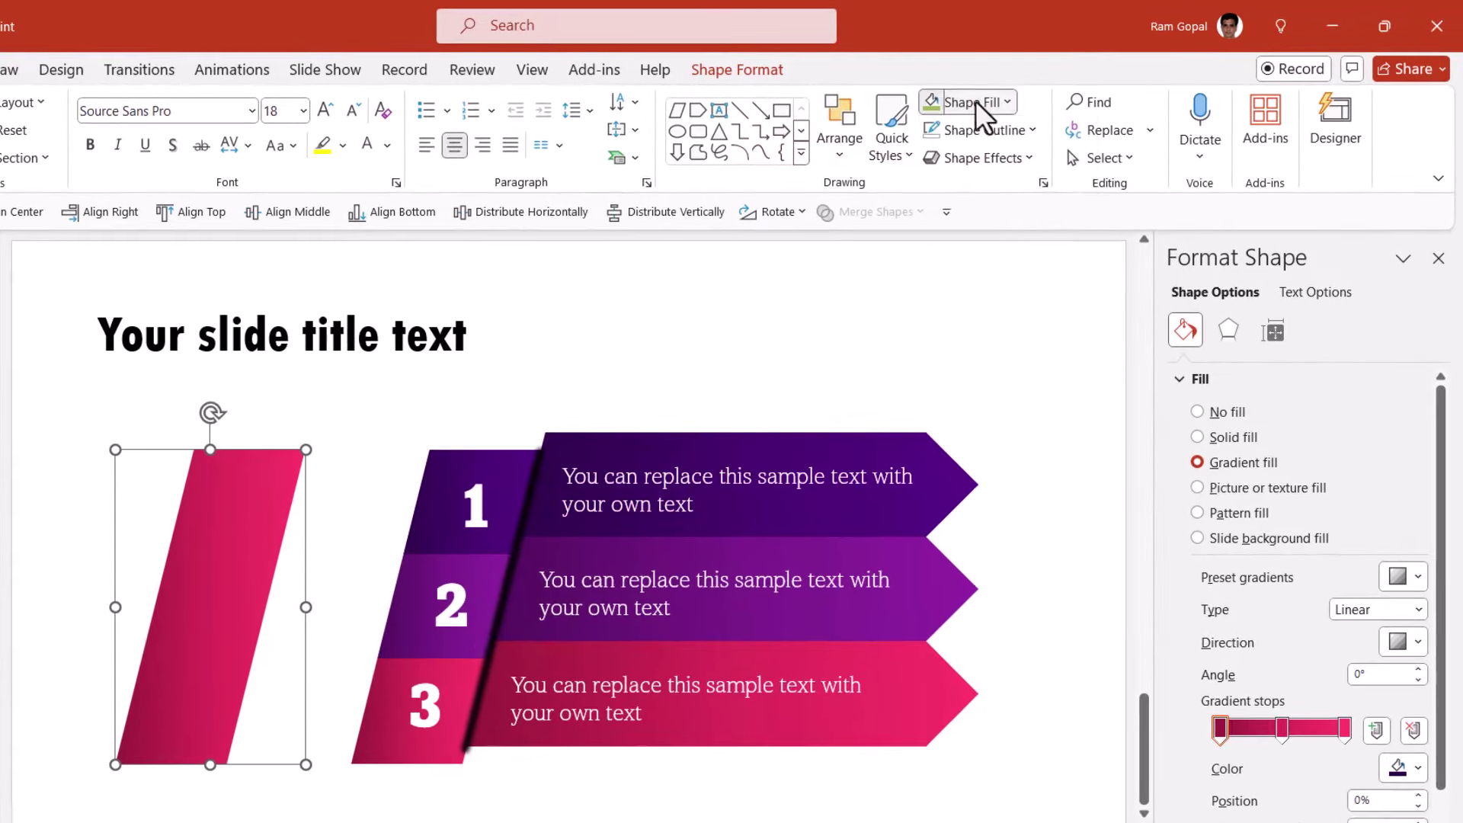
Fill the merged shape white and lay it across the arrow bands
{"action": "left_click", "coordinate": [1033, 89]}
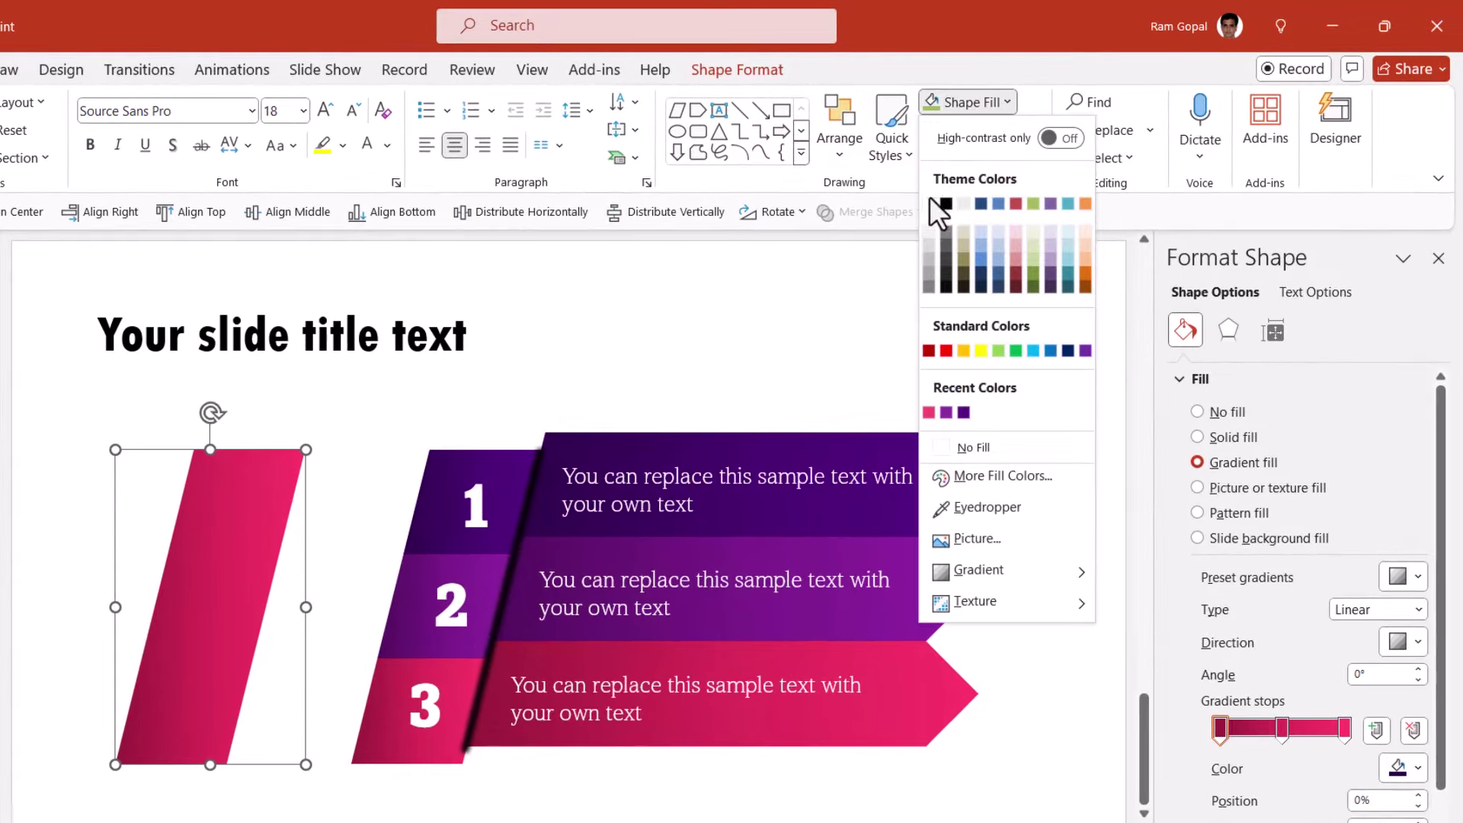
{"action": "left_click", "coordinate": [928, 202]}
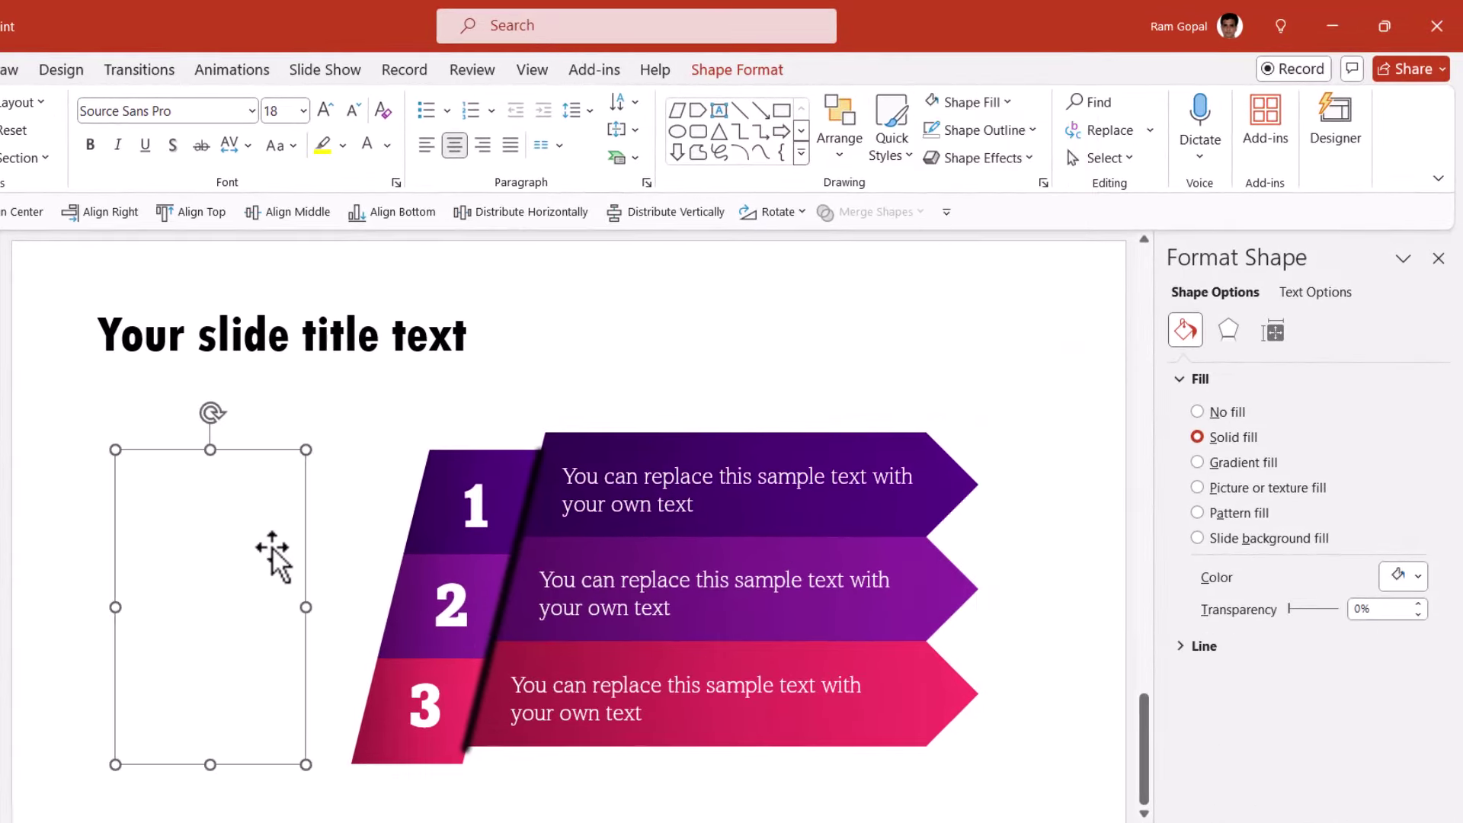
{"action": "left_click_drag", "start_coordinate": [274, 555], "coordinate": [633, 524]}
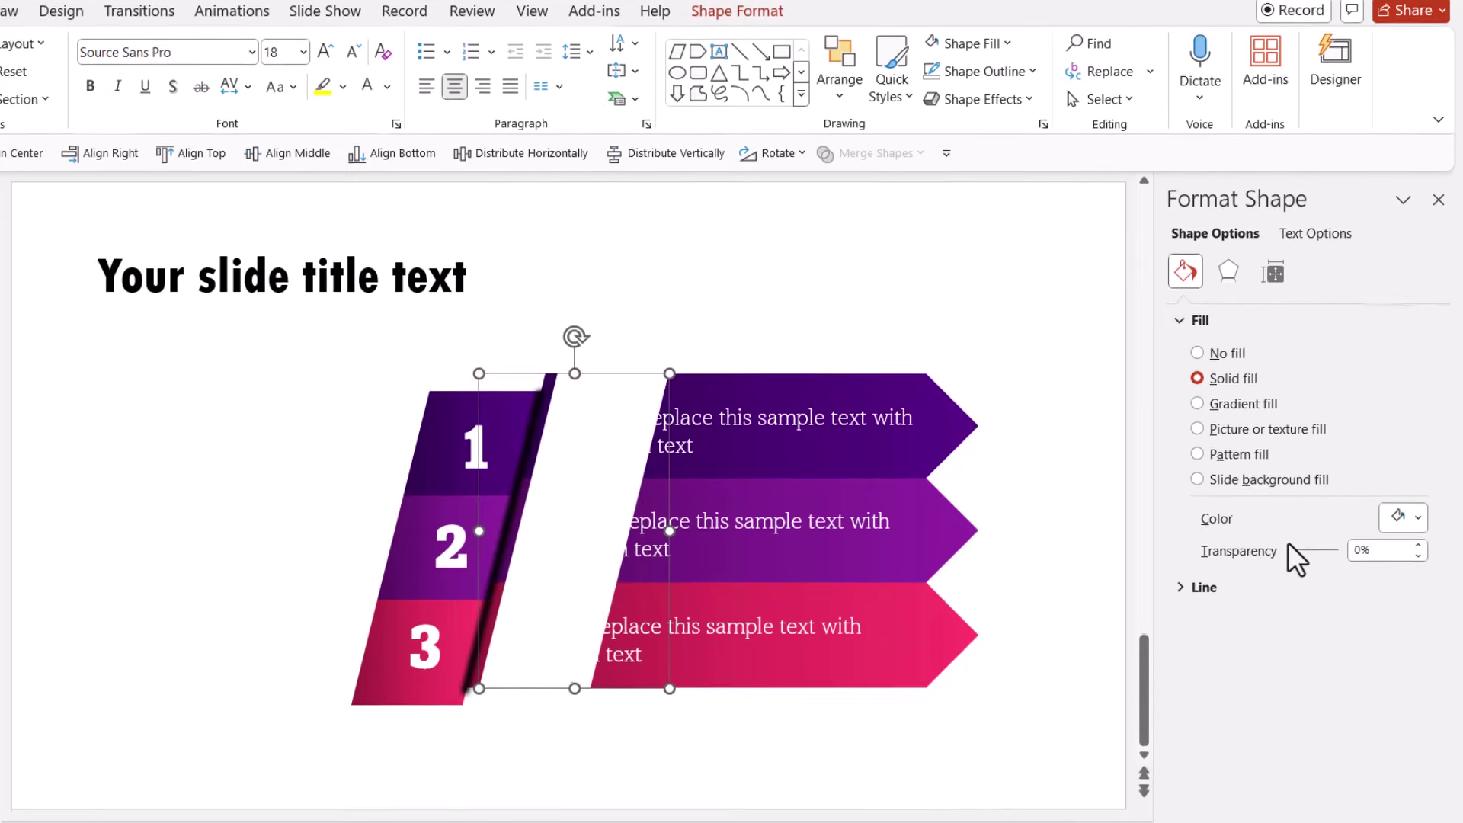
Set the white shape to about 87% transparency and nudge it slightly left
{"action": "left_click_drag", "start_coordinate": [1291, 547], "coordinate": [1334, 549]}
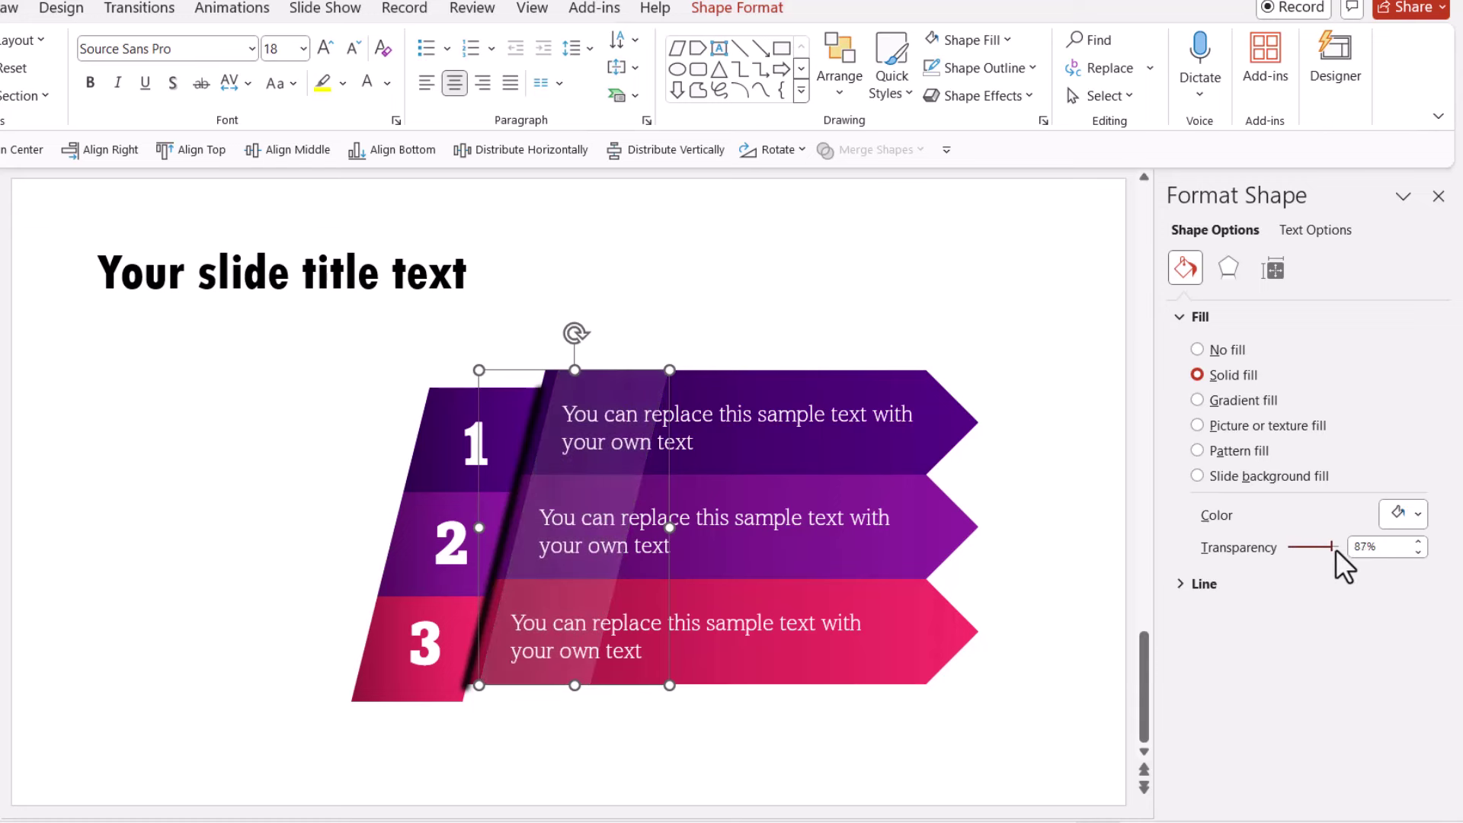
{"action": "left_click", "coordinate": [1080, 519]}
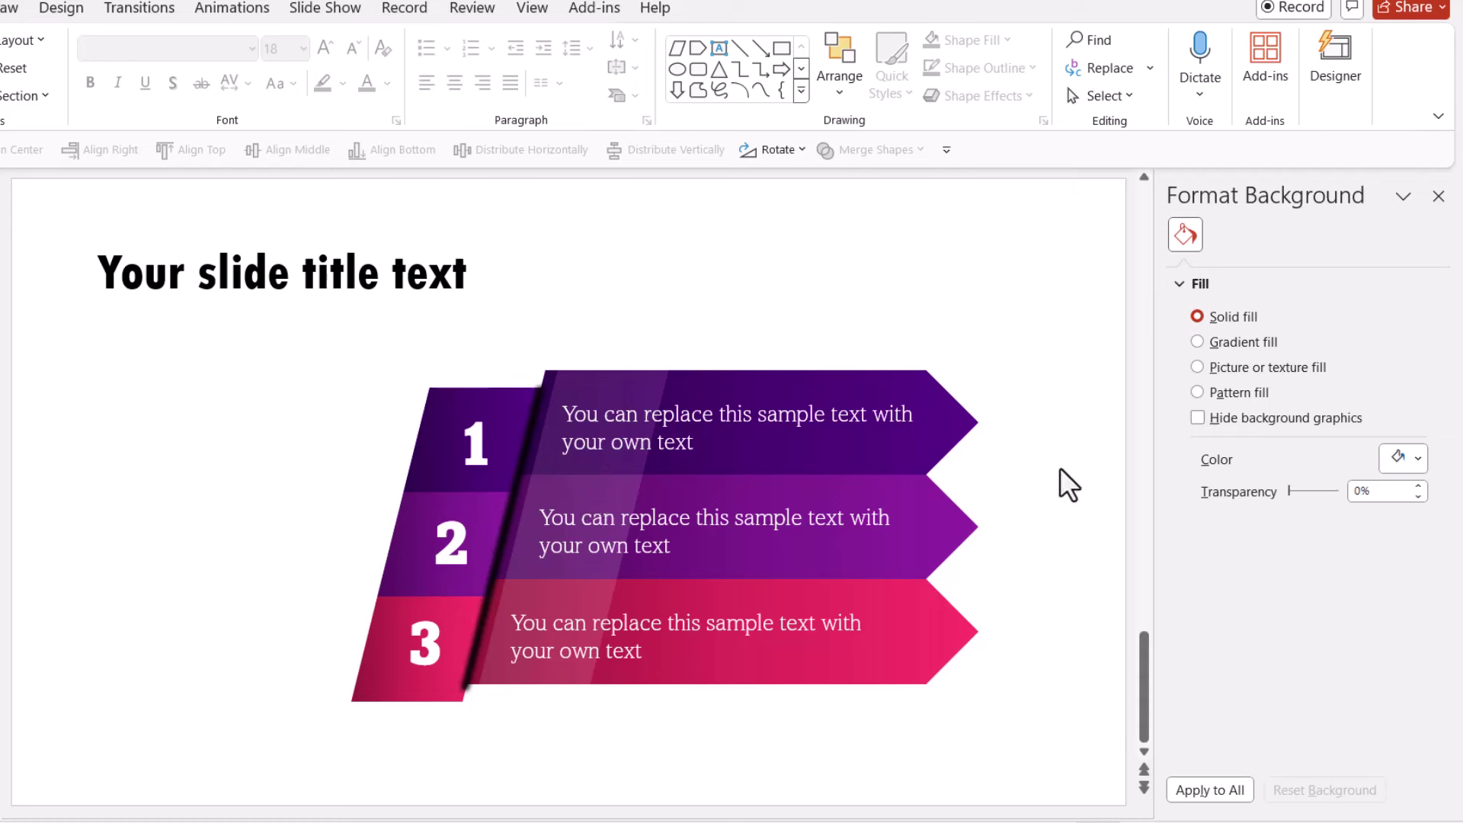
{"action": "left_click", "coordinate": [562, 464]}
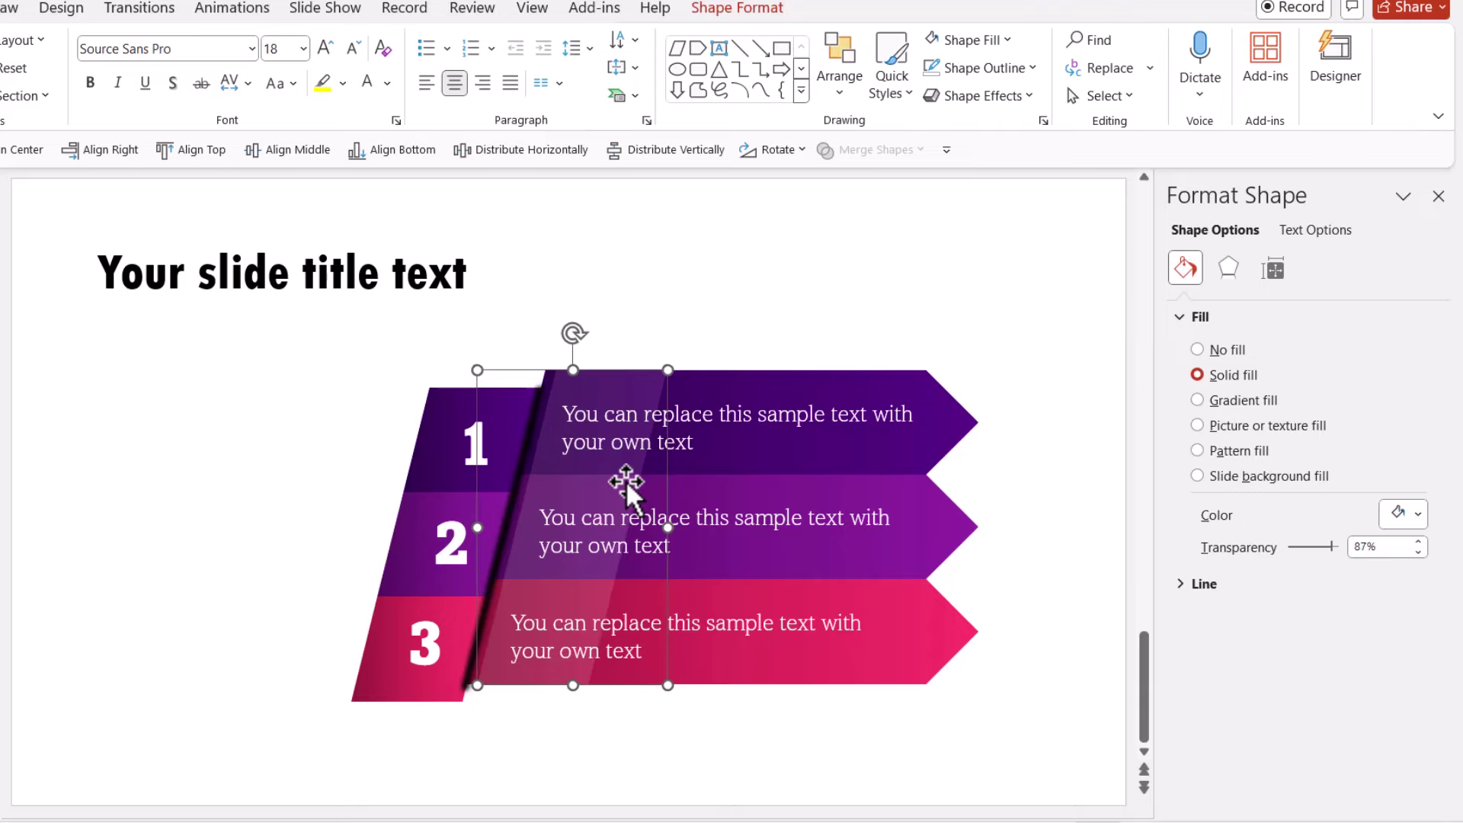
{"action": "left_click_drag", "start_coordinate": [624, 480], "coordinate": [620, 480]}
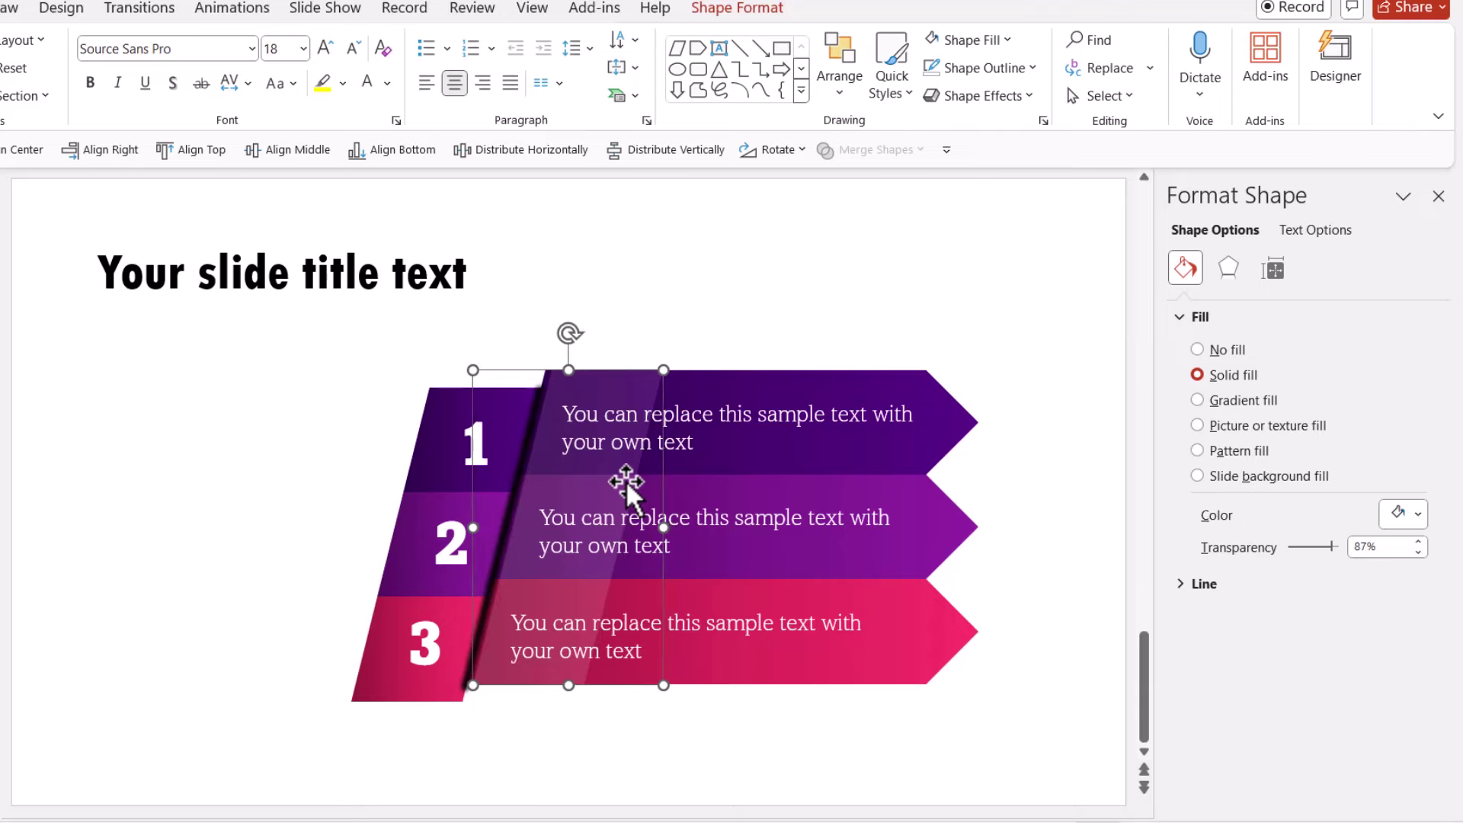
{"action": "left_click", "coordinate": [1034, 428]}
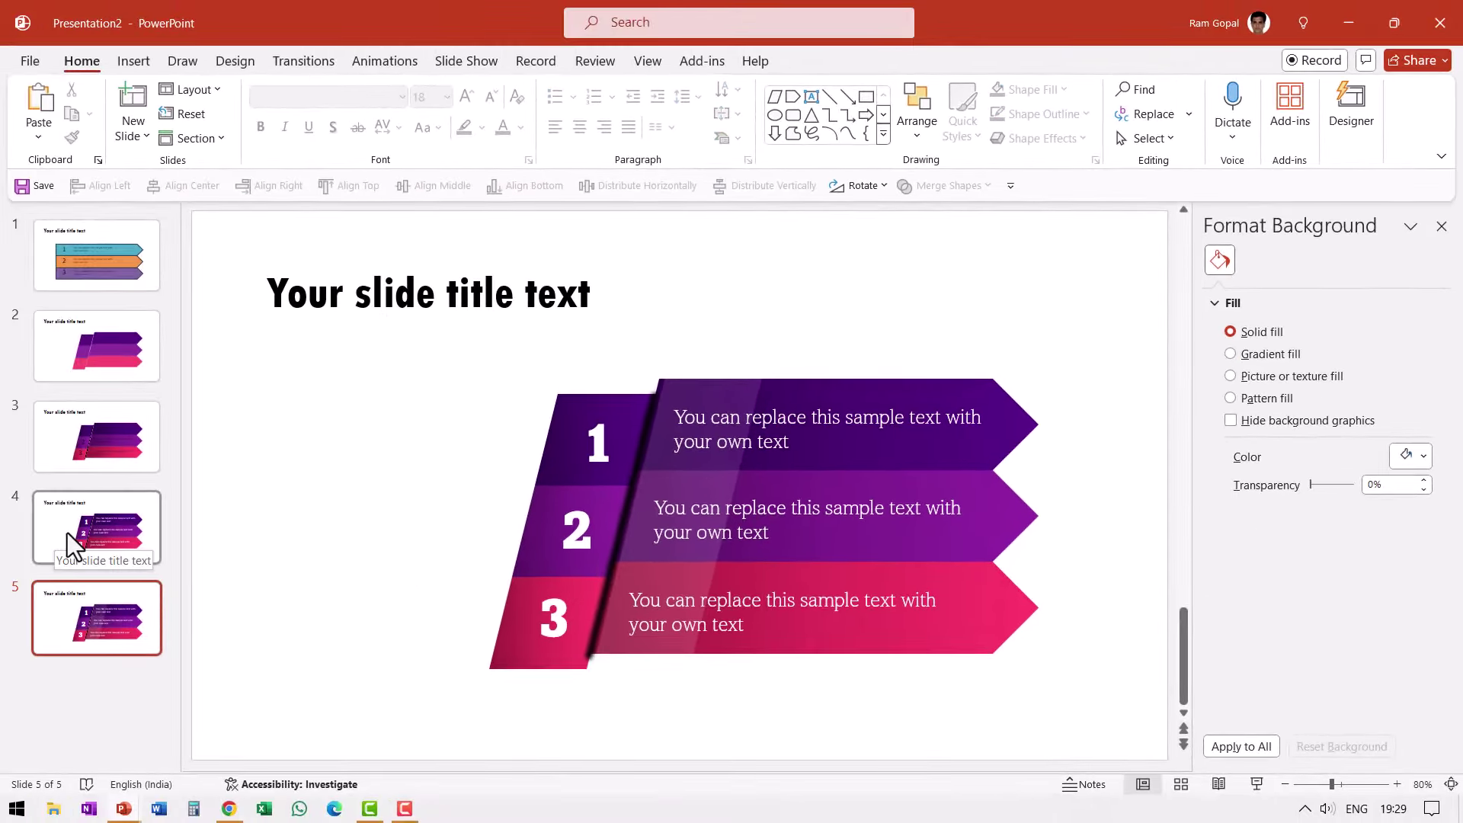
{"action": "left_click", "coordinate": [67, 533]}
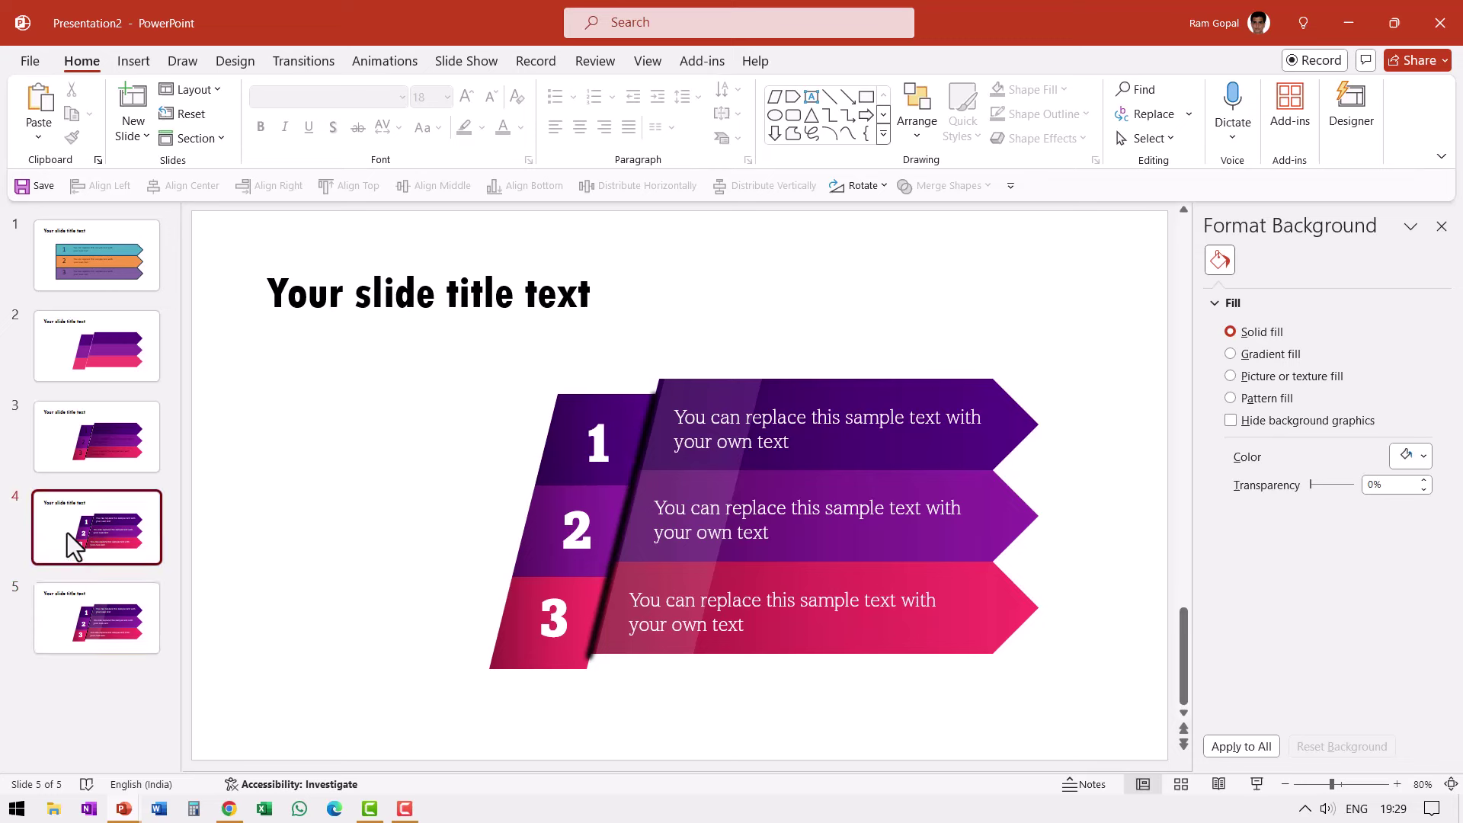
{"action": "left_click", "coordinate": [58, 612]}
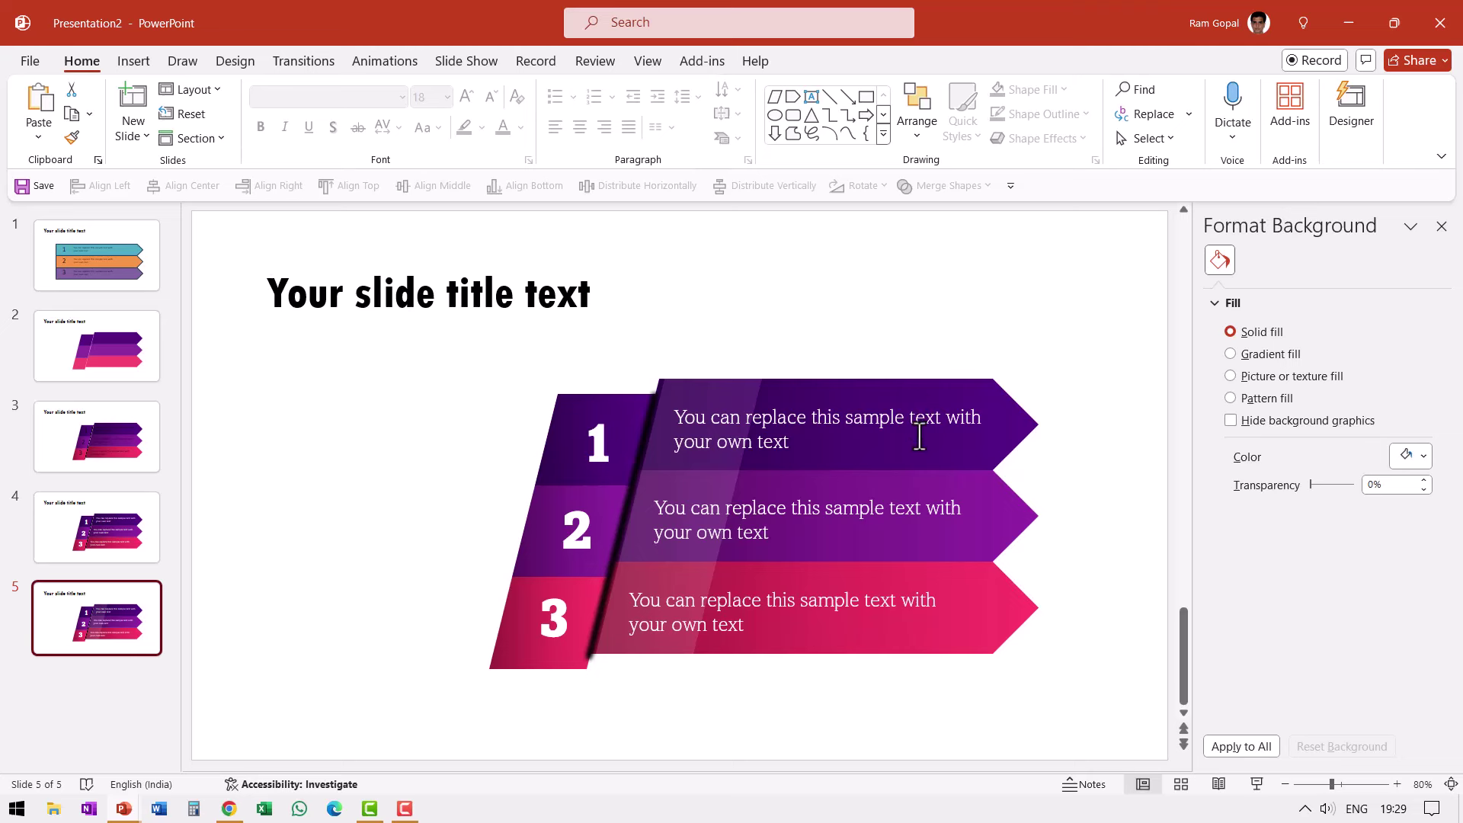
{"action": "left_click", "coordinate": [58, 519]}
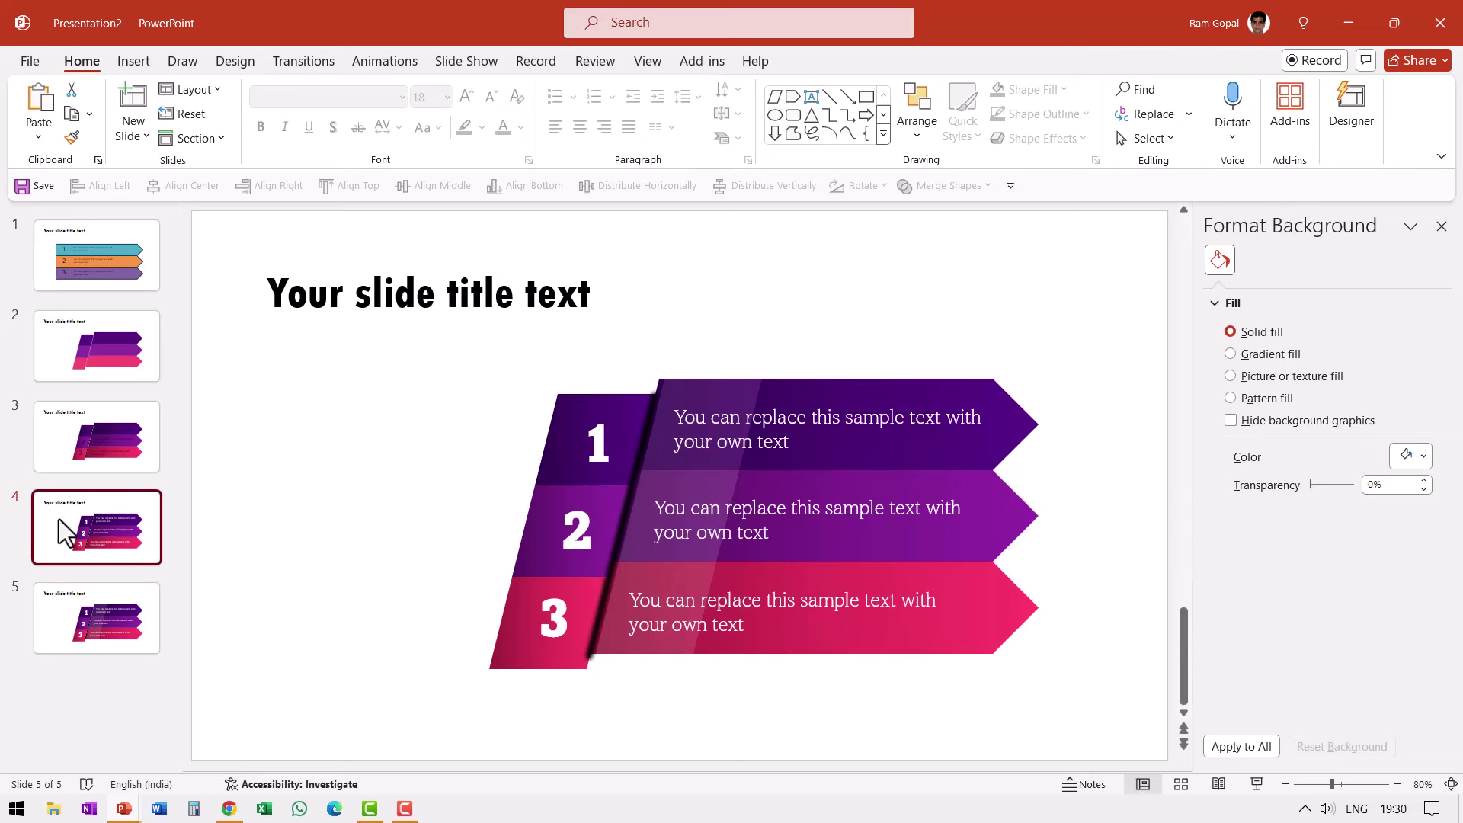
{"action": "left_click", "coordinate": [85, 587]}
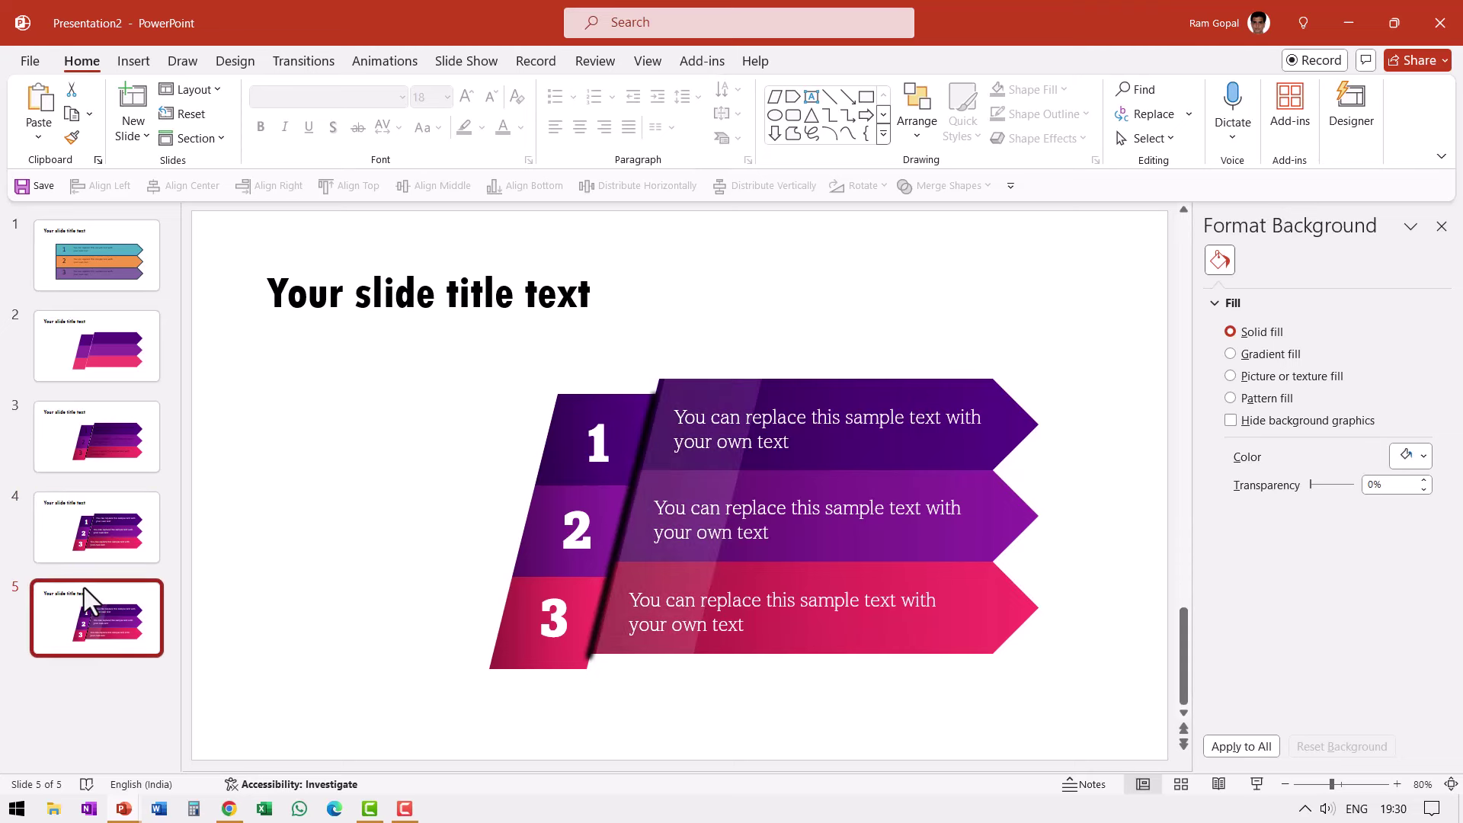
{"action": "left_click", "coordinate": [122, 272]}
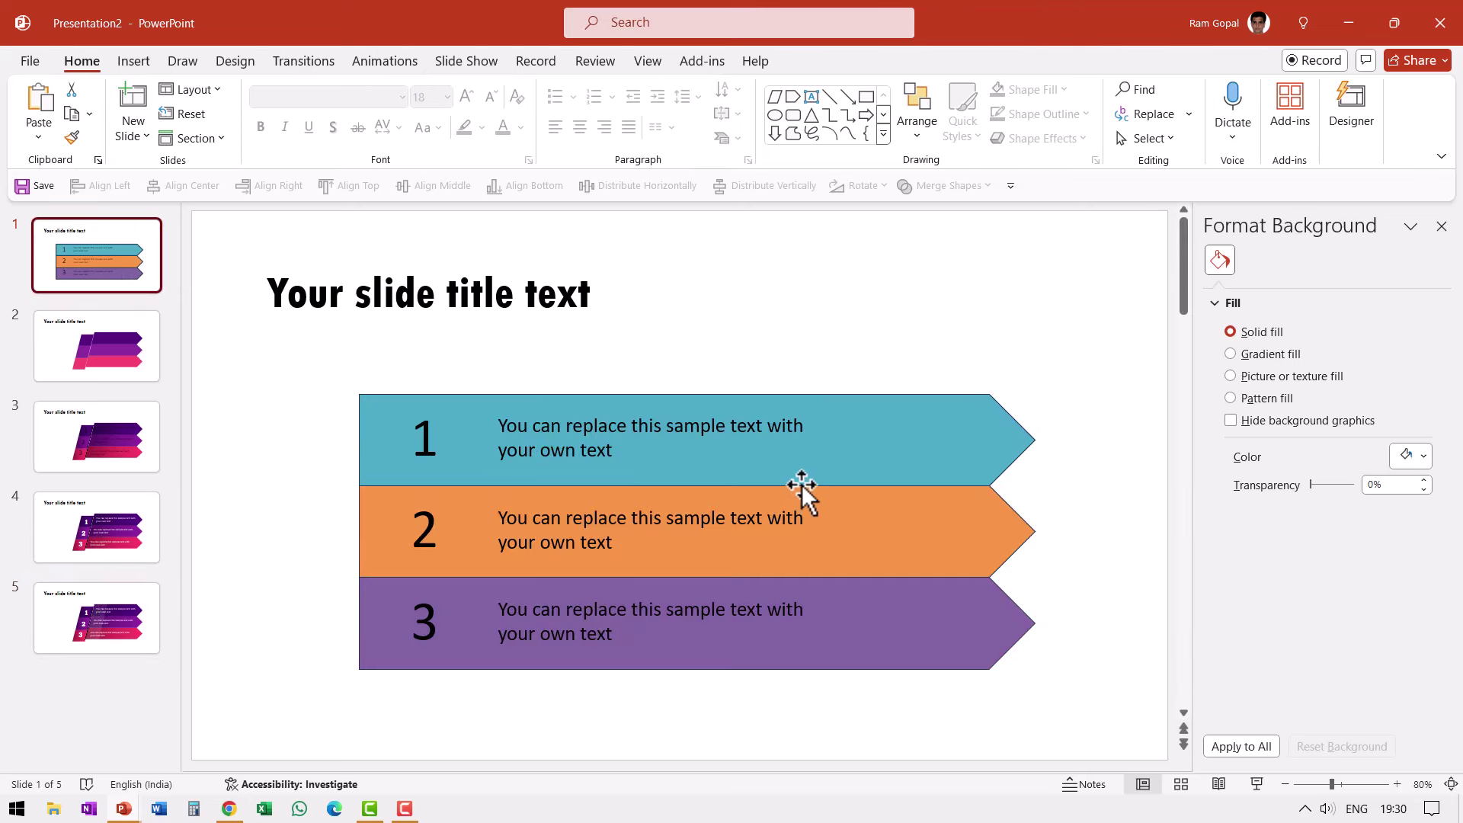
{"action": "left_click", "coordinate": [141, 350]}
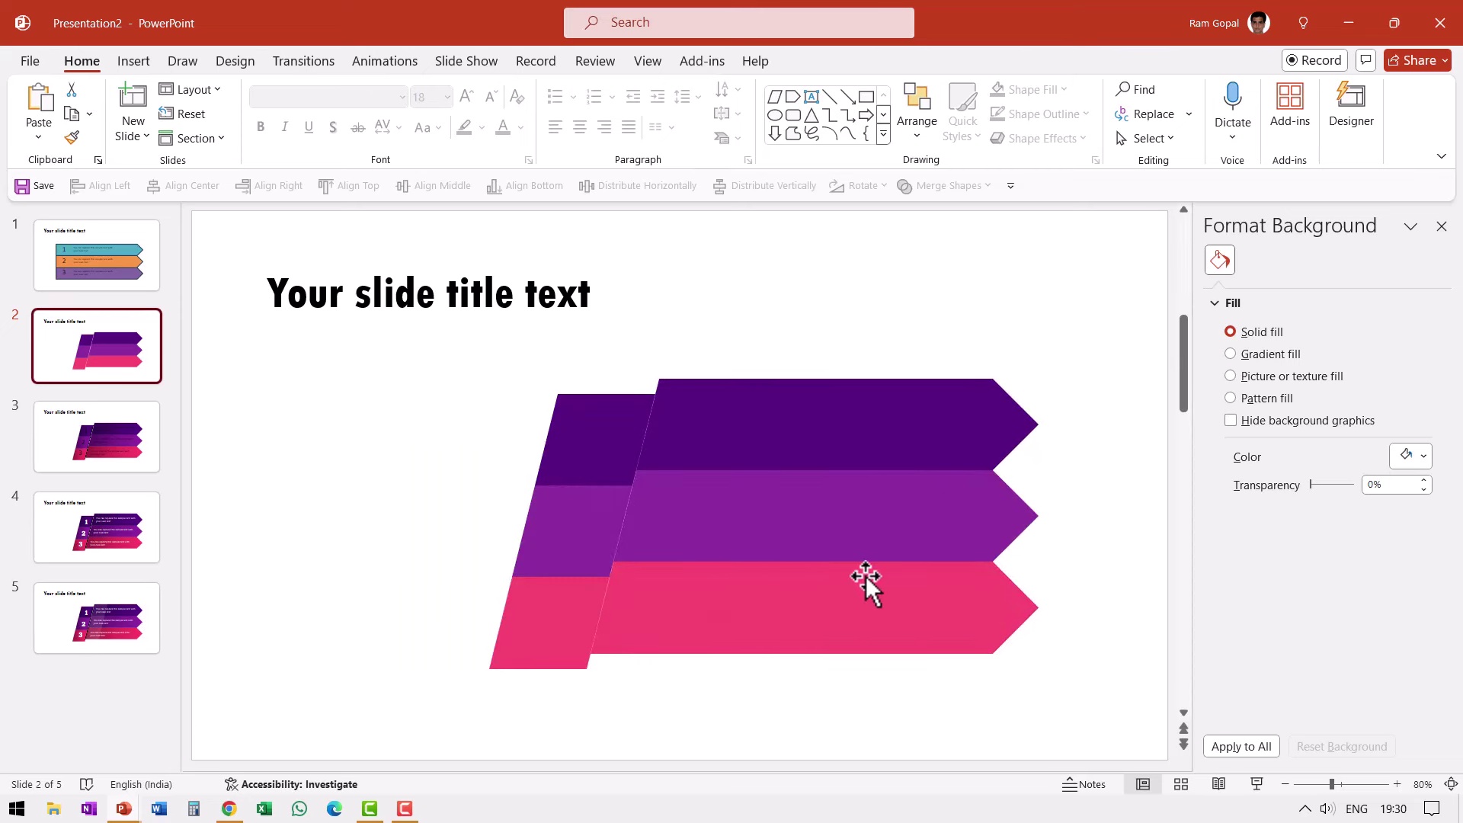
{"action": "left_click", "coordinate": [120, 446]}
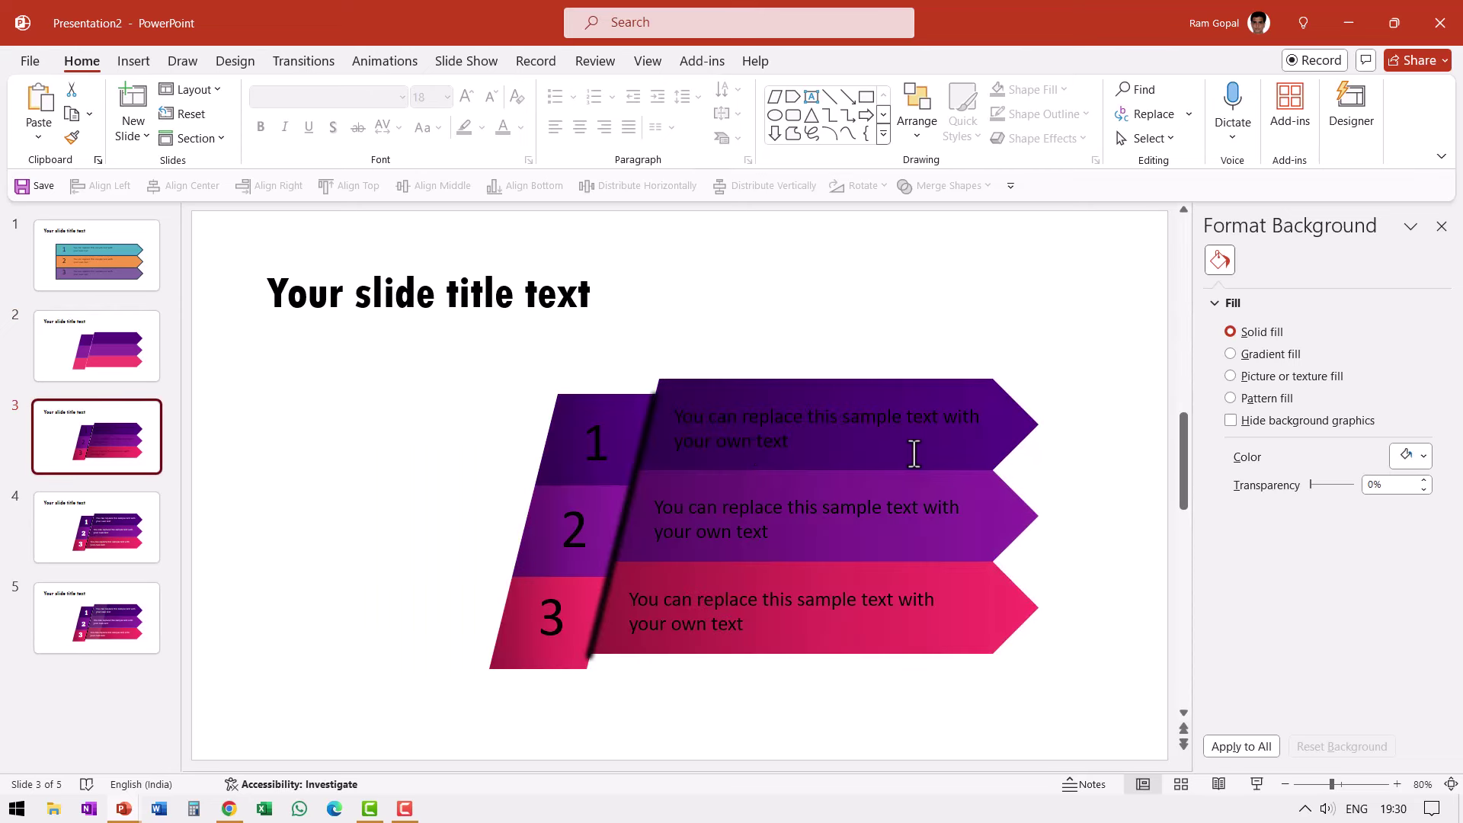
{"action": "left_click", "coordinate": [141, 541]}
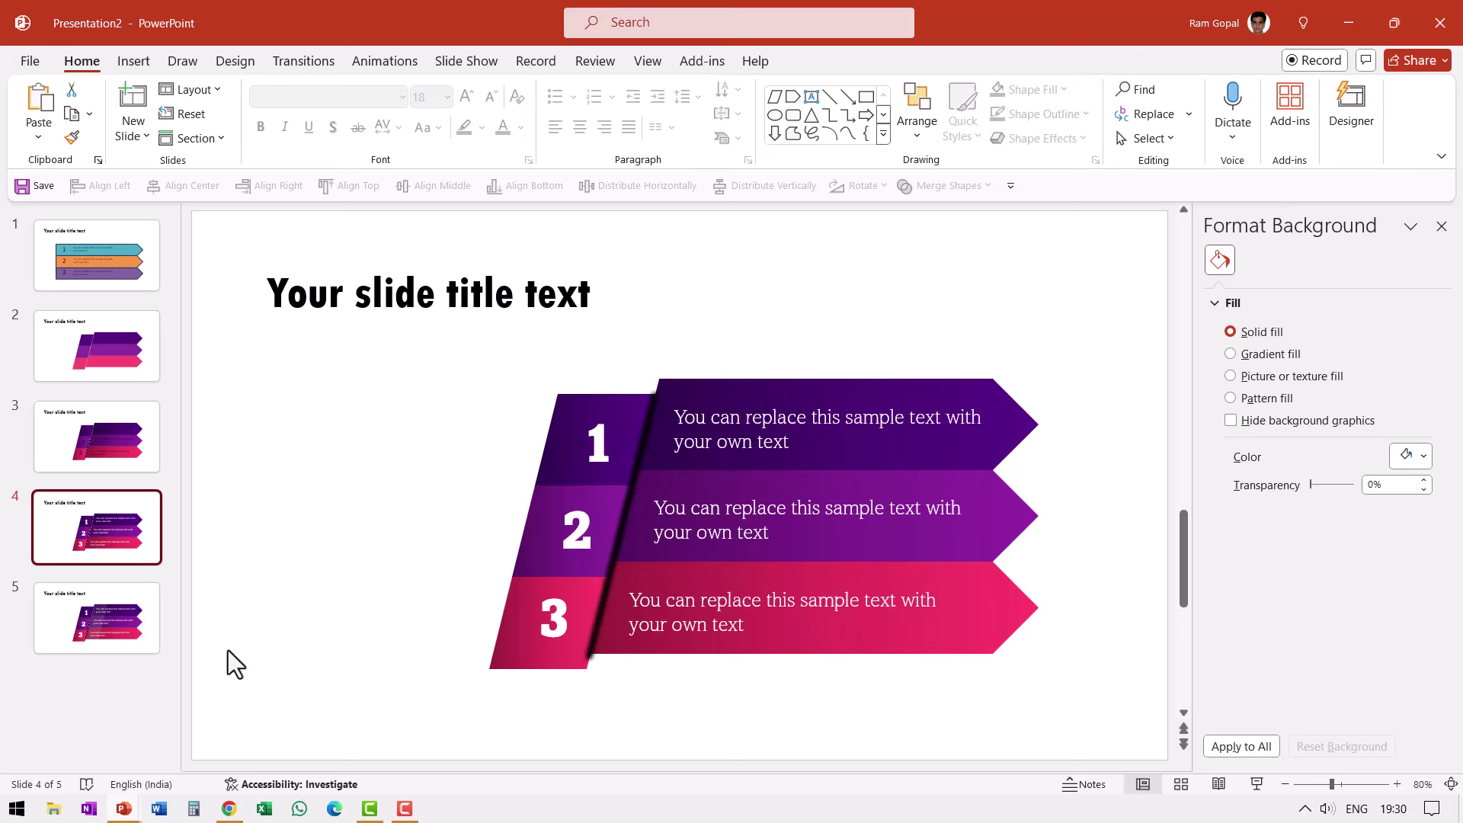
{"action": "left_click", "coordinate": [159, 631]}
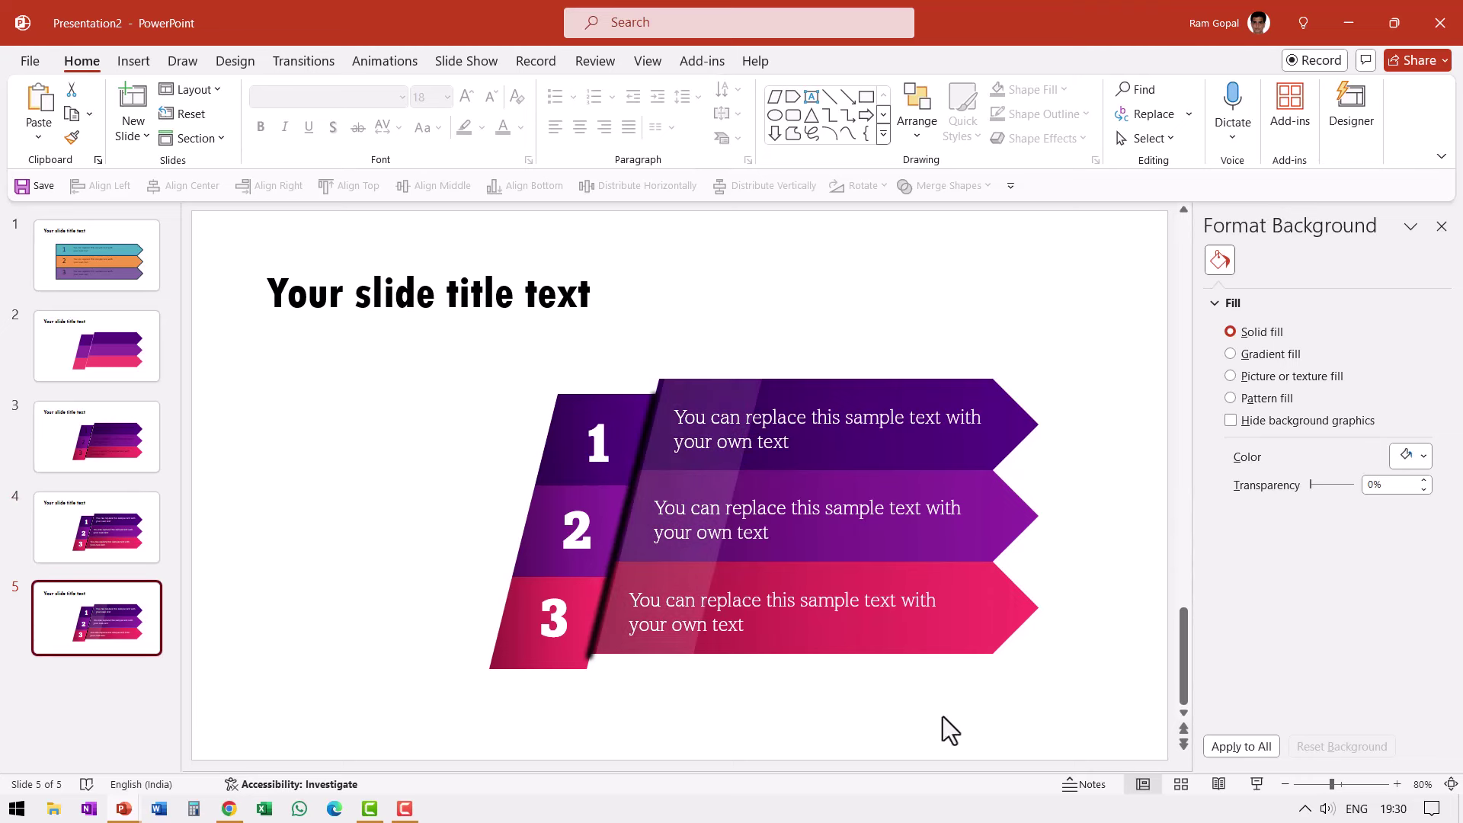
{"action": "left_click", "coordinate": [99, 226]}
Draw a horizontal line beneath the title and give it a dark purple outline
{"action": "left_click", "coordinate": [829, 99]}
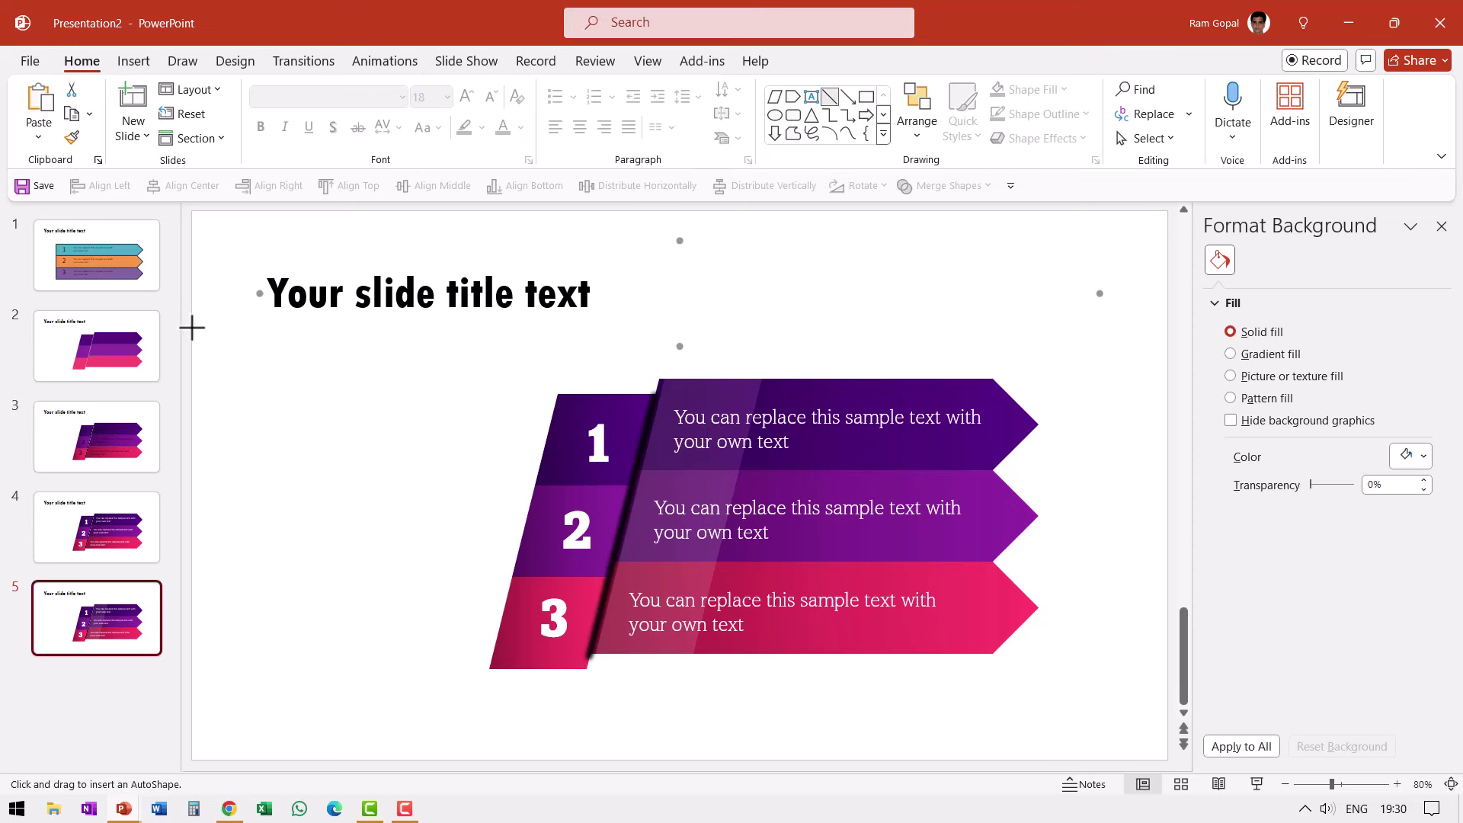
{"action": "left_click_drag", "start_coordinate": [192, 327], "coordinate": [668, 327]}
{"action": "left_click", "coordinate": [537, 116]}
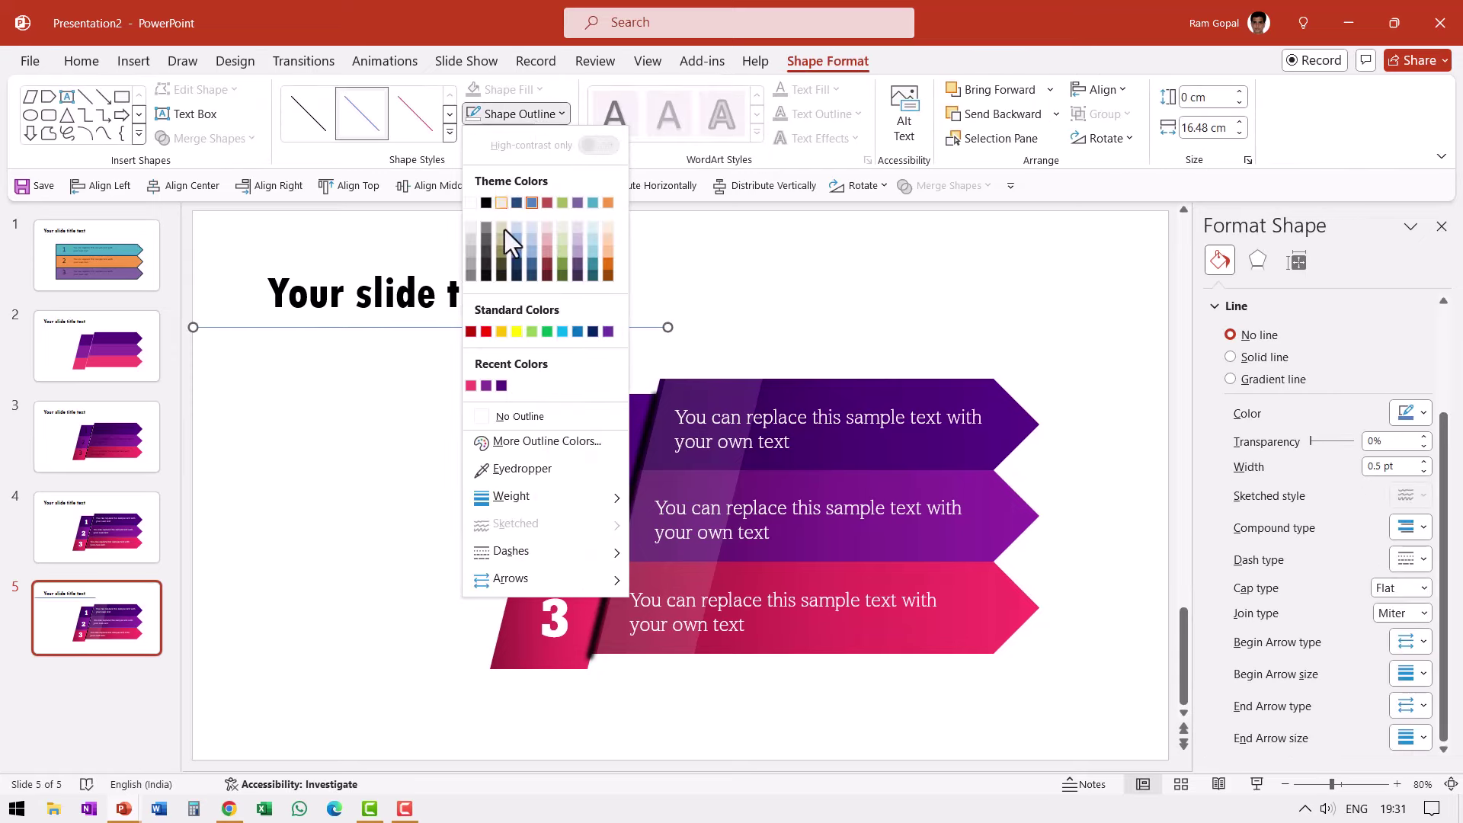
{"action": "left_click", "coordinate": [500, 386]}
{"action": "left_click", "coordinate": [395, 335]}
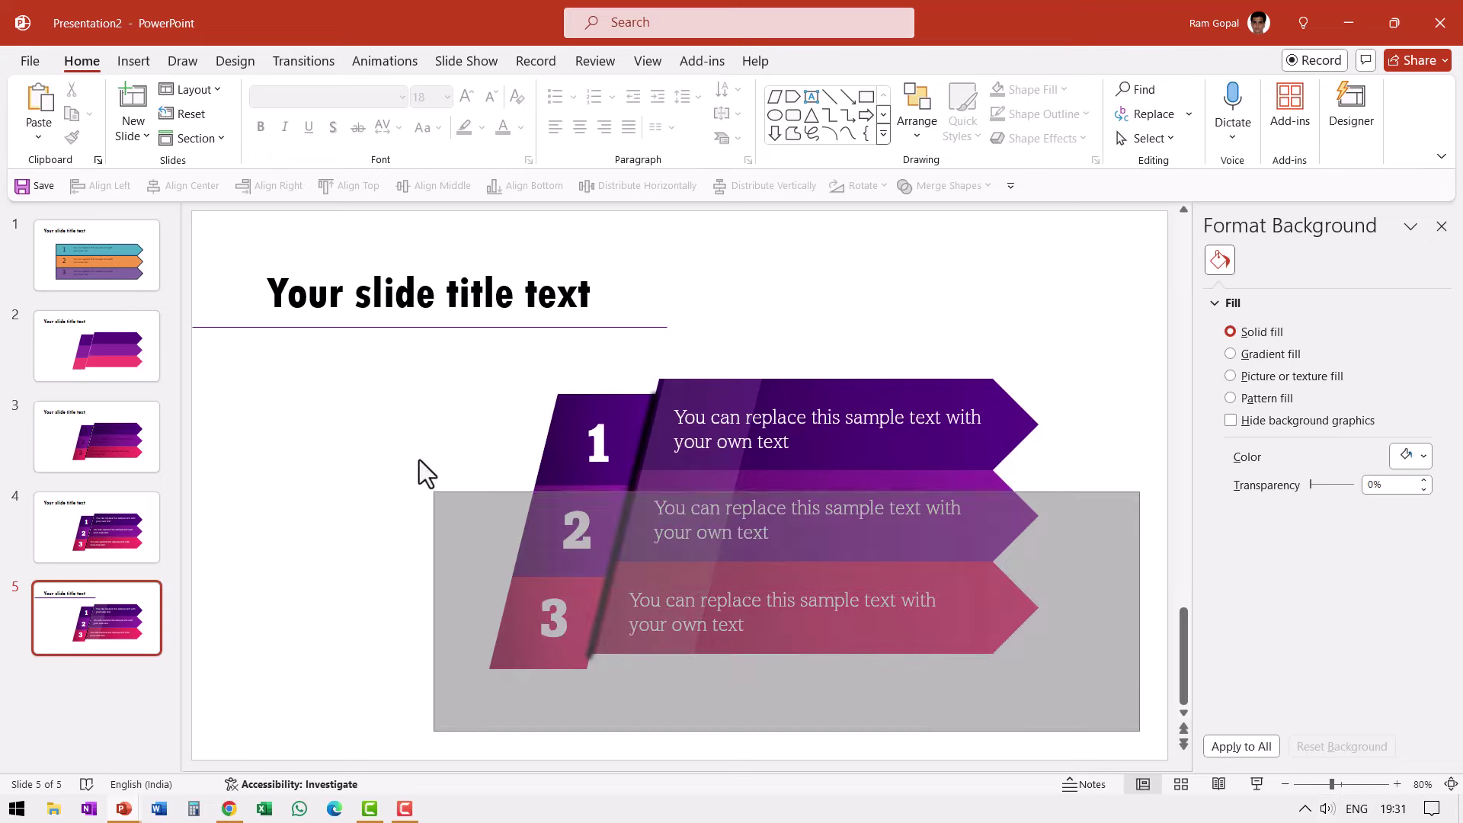
{"action": "left_click_drag", "start_coordinate": [419, 459], "coordinate": [395, 346]}
Move the selected numbered arrow shapes left toward the slide's centre
{"action": "left_click_drag", "start_coordinate": [819, 387], "coordinate": [755, 397]}
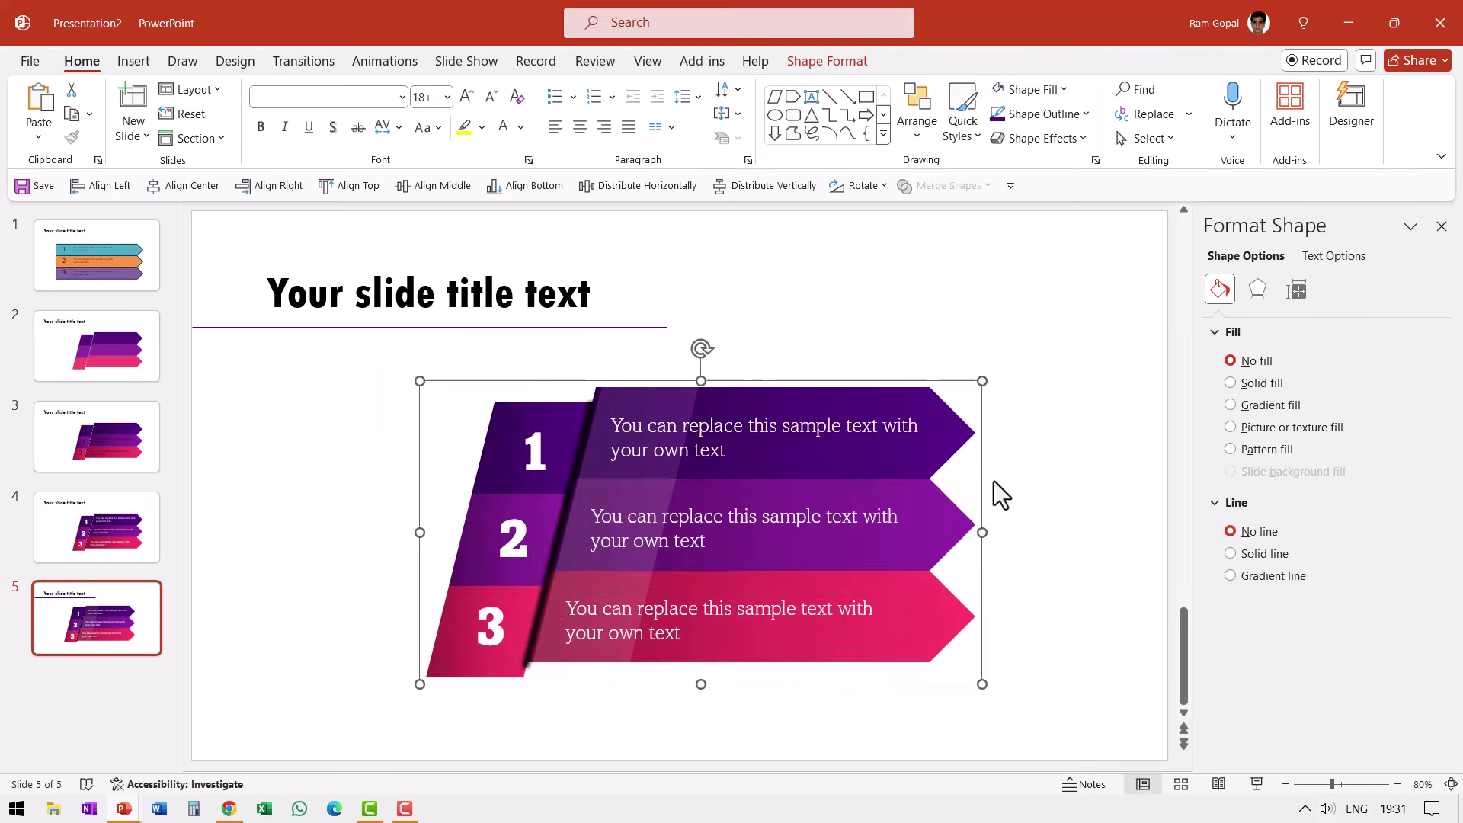